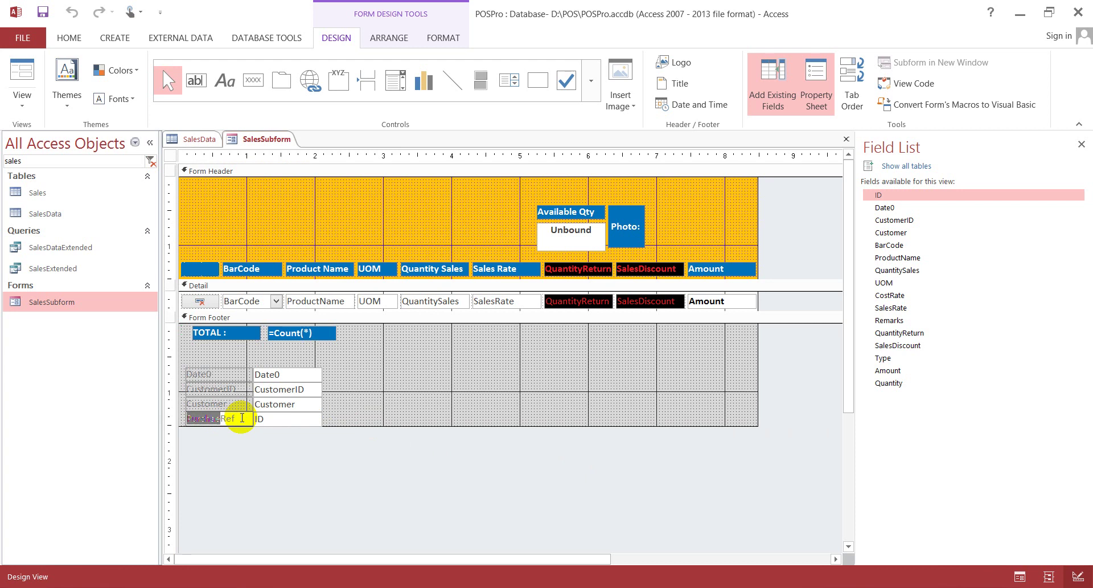
# - Change the label beside the ID field in the form footer to SalesRef
pyautogui.write('SS')
pyautogui.click(400, 421)
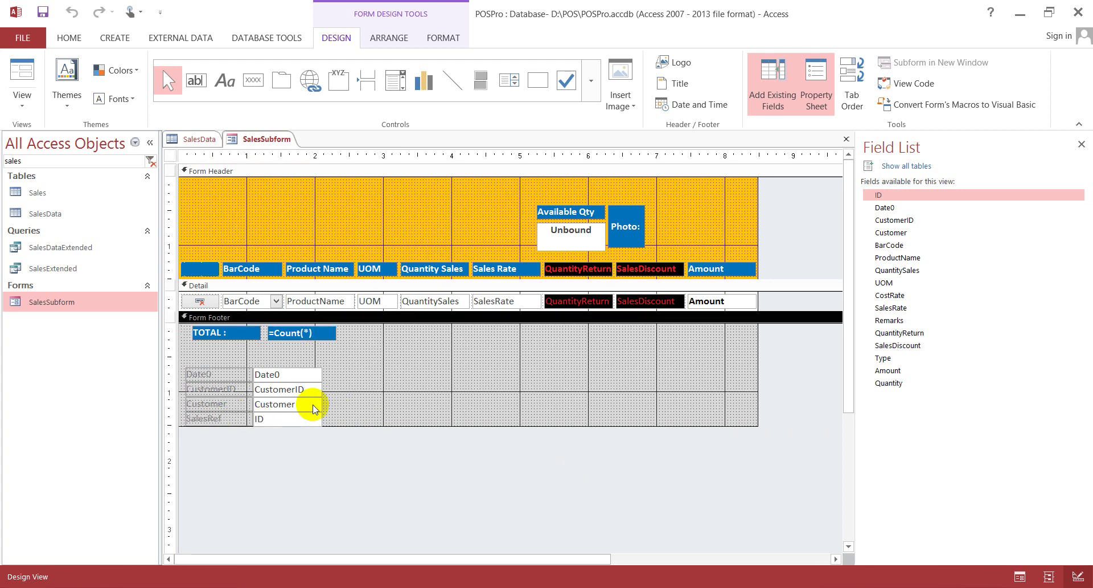
pyautogui.click(304, 392)
pyautogui.click(289, 376)
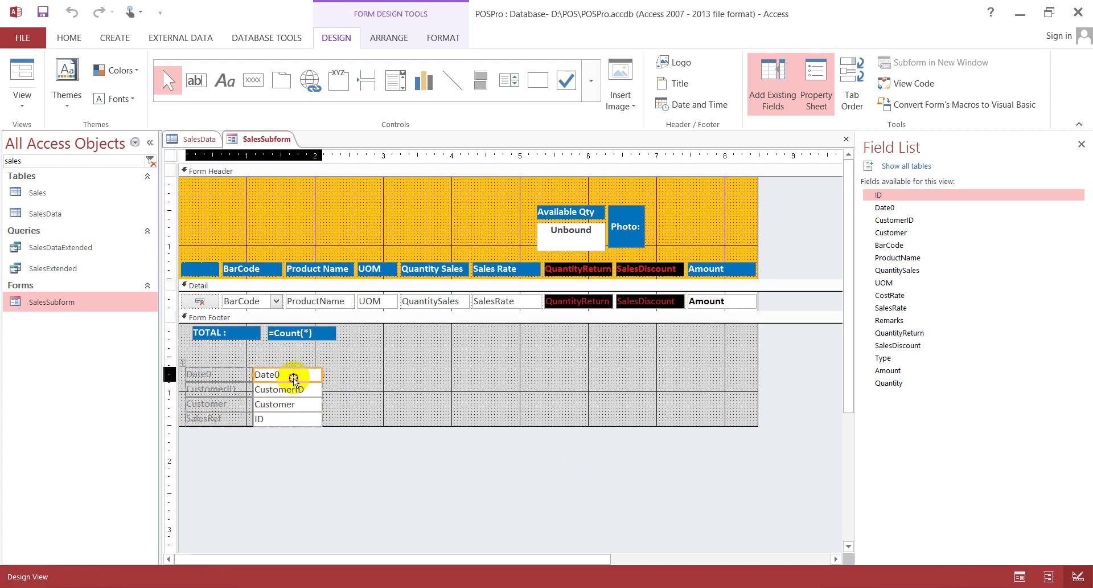
pyautogui.click(285, 389)
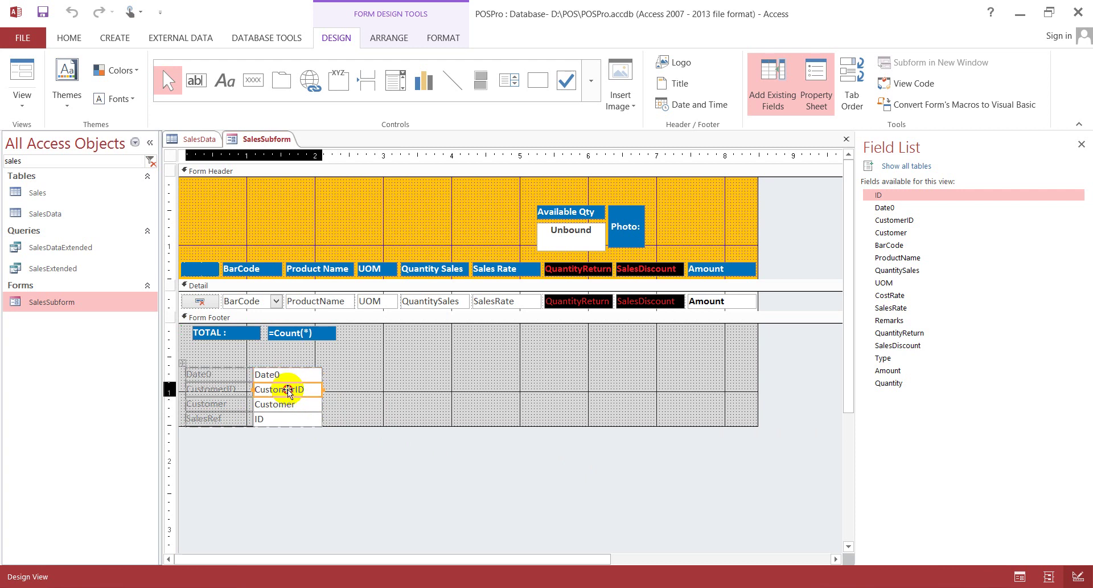
pyautogui.click(288, 403)
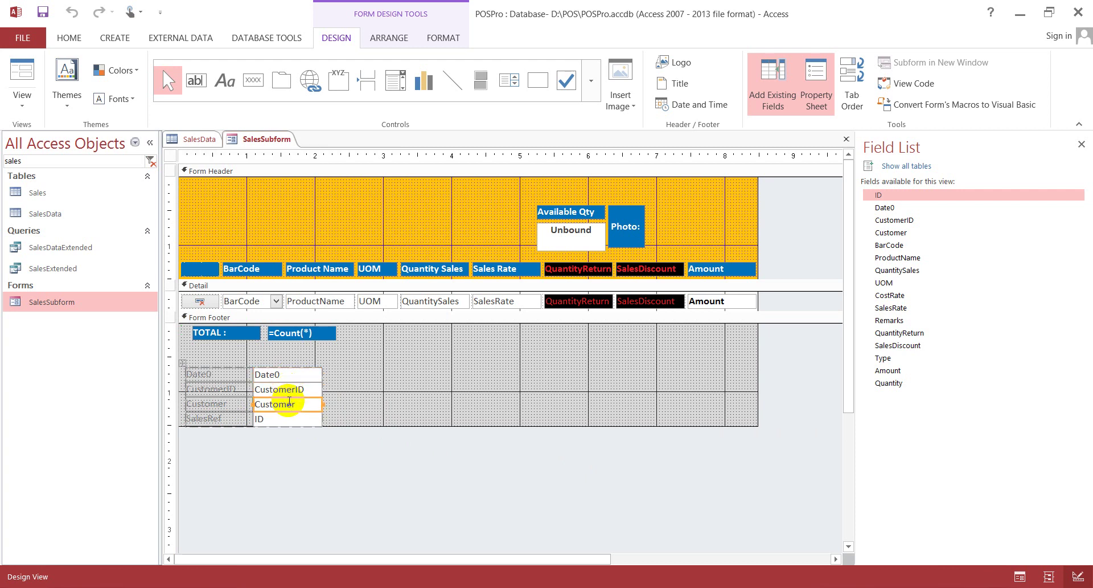
# - Open the After Update event procedure of the BarCode combo box in the Detail section
pyautogui.click(248, 301)
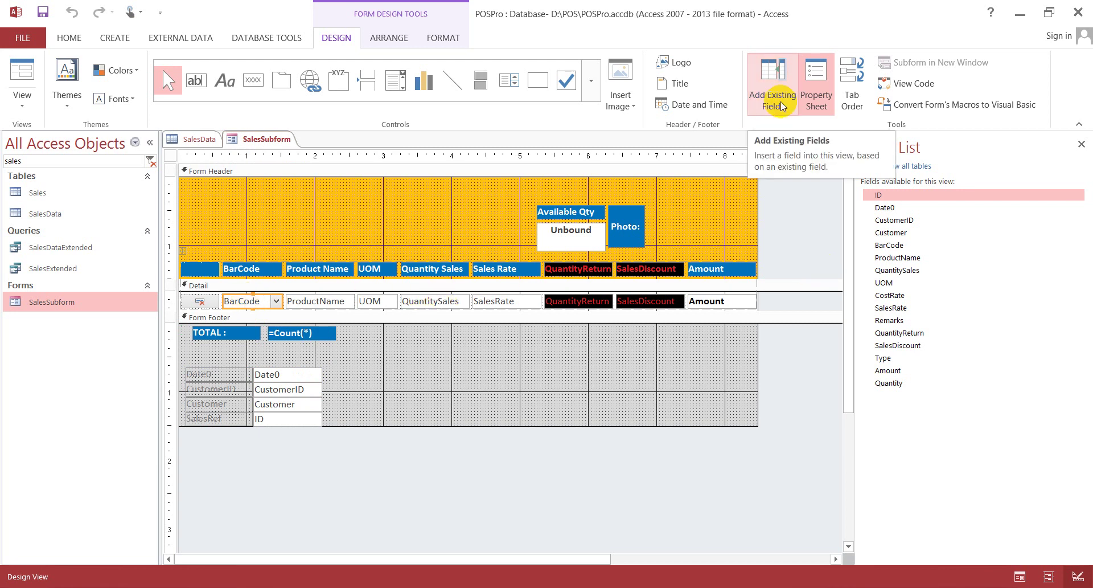
pyautogui.click(814, 97)
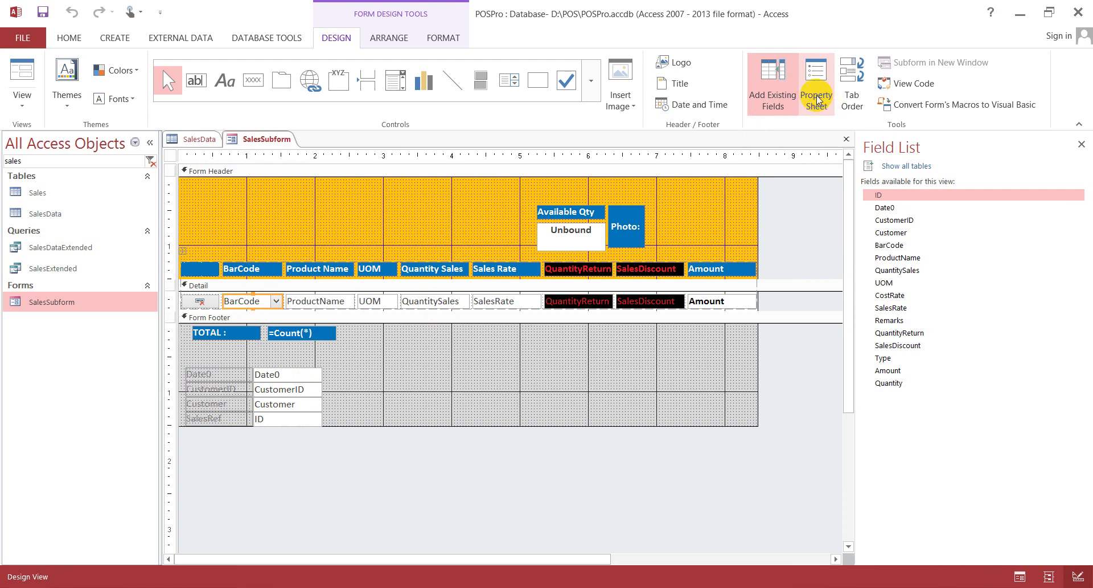
pyautogui.click(816, 94)
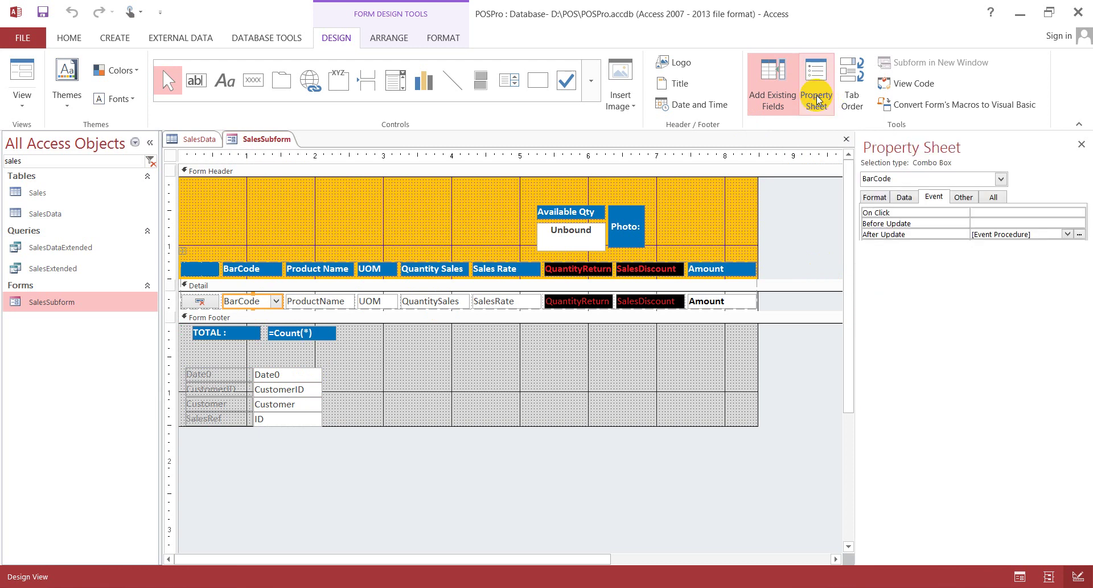
pyautogui.click(1080, 235)
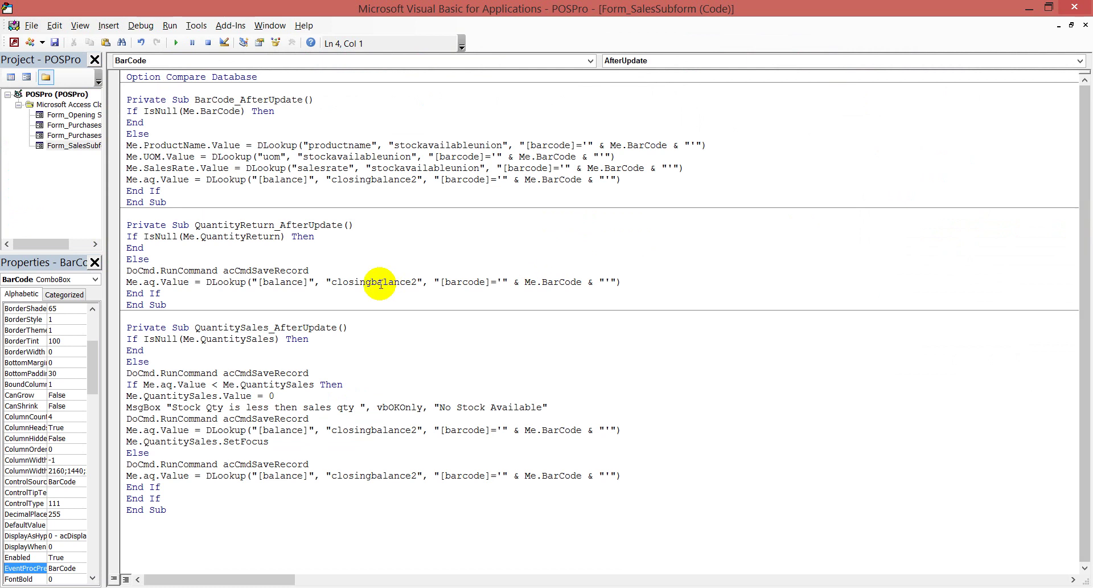
# - Insert a new line after Else in BarCode_AfterUpdate that begins with me.Customer.Value
pyautogui.click(189, 137)
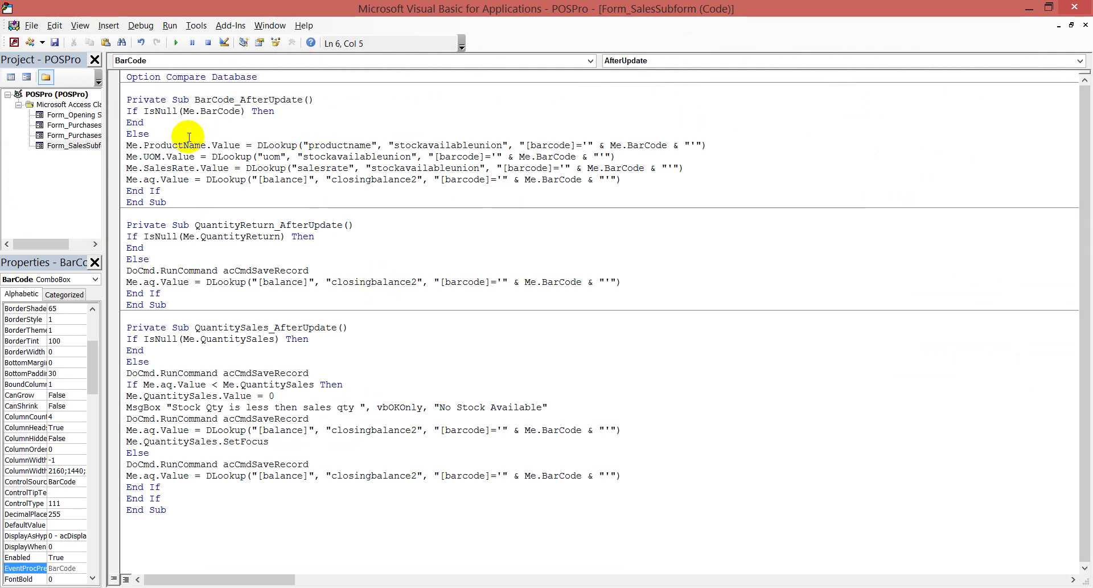
pyautogui.press('Return')
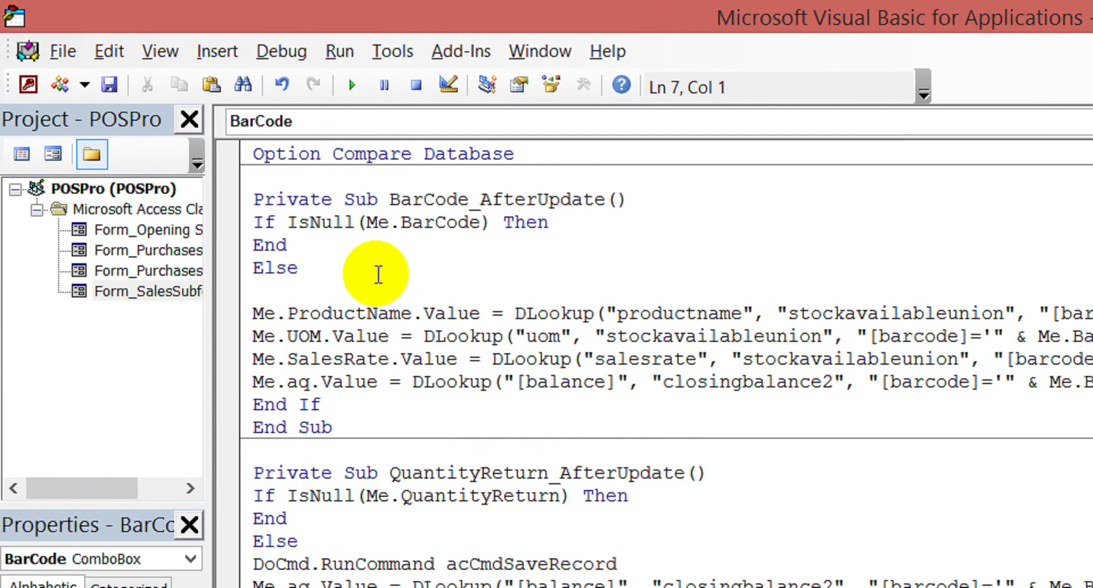
pyautogui.write('me.cus')
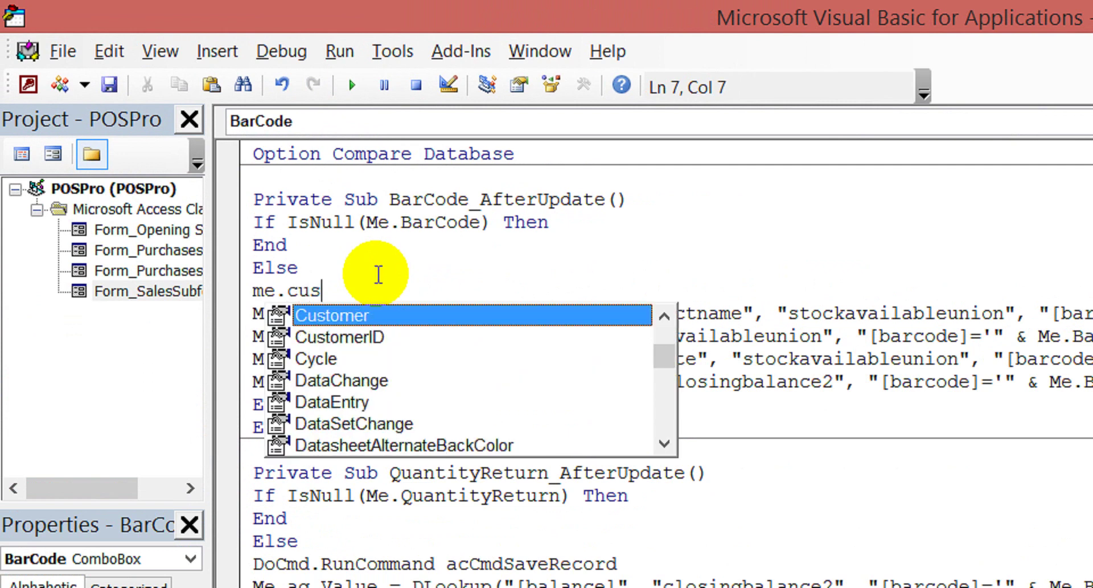
pyautogui.press('Tab')
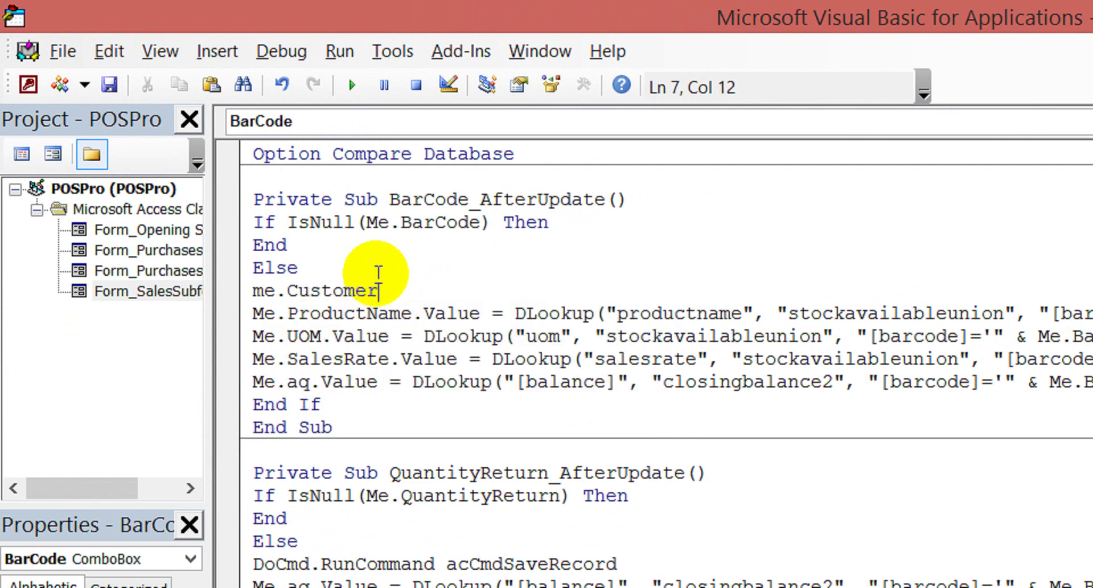
pyautogui.write('.valu')
pyautogui.press('Tab')
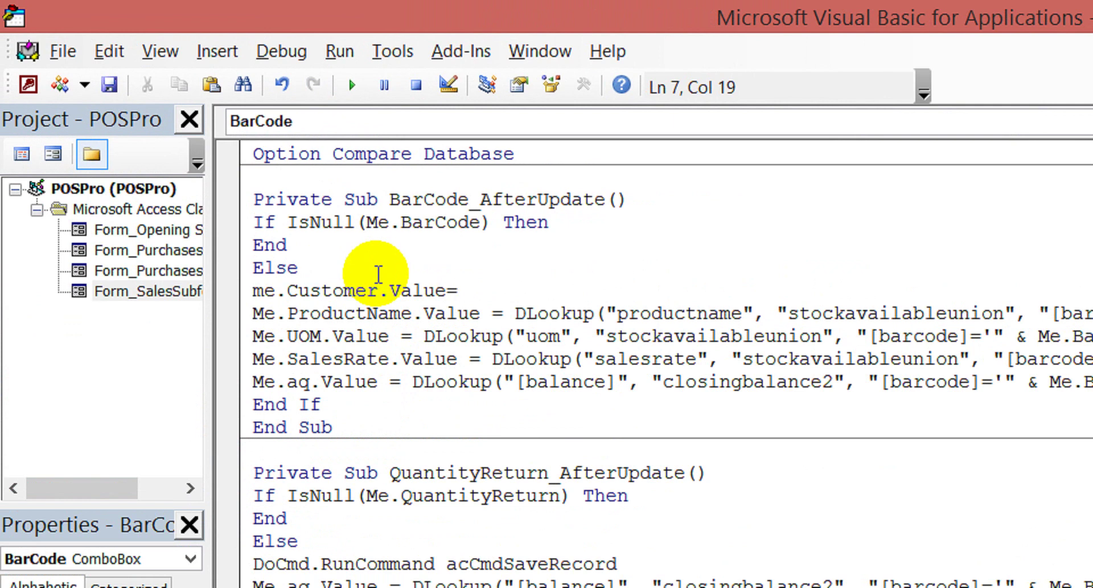
# - Assign the customer value a DLookup of "[vender]" from the domain "vendersextended"
pyautogui.write('=dlook')
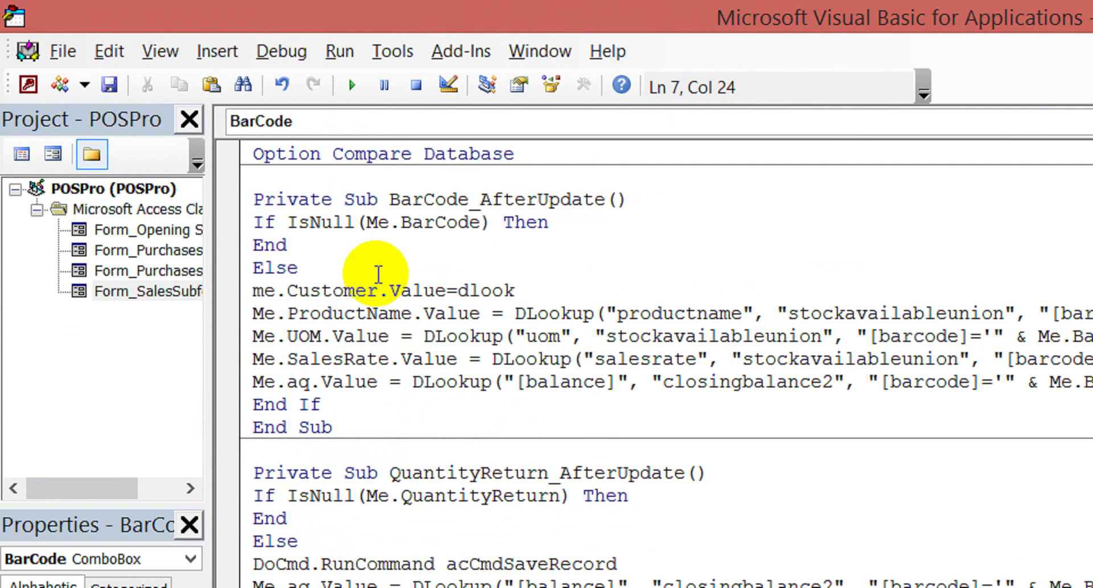
pyautogui.write('pup')
pyautogui.write('()')
pyautogui.write('""')
pyautogui.write('[]')
pyautogui.press('Left')
pyautogui.write('vender')
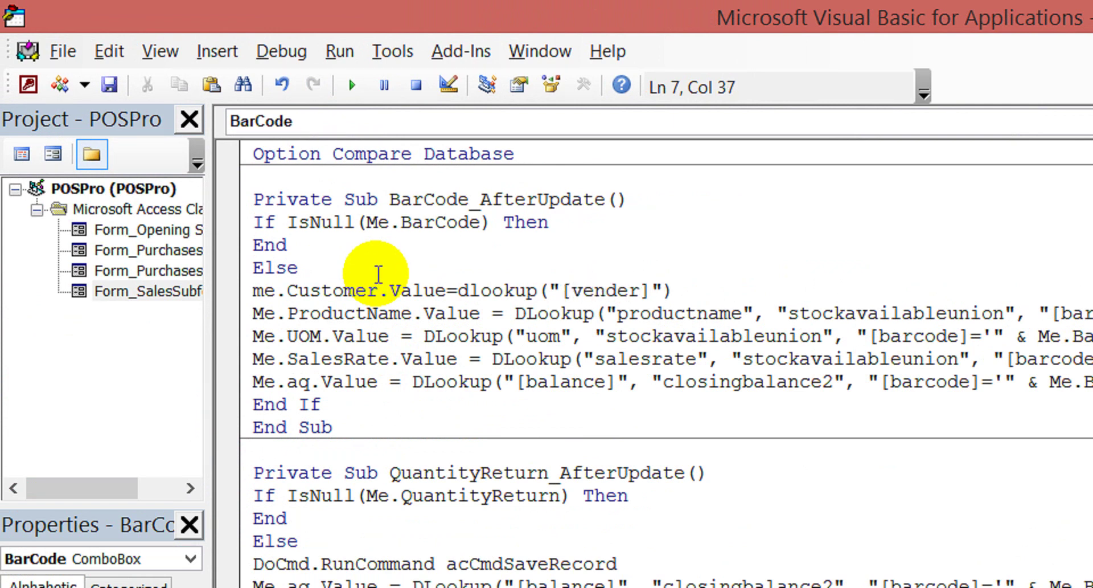
pyautogui.write(',""')
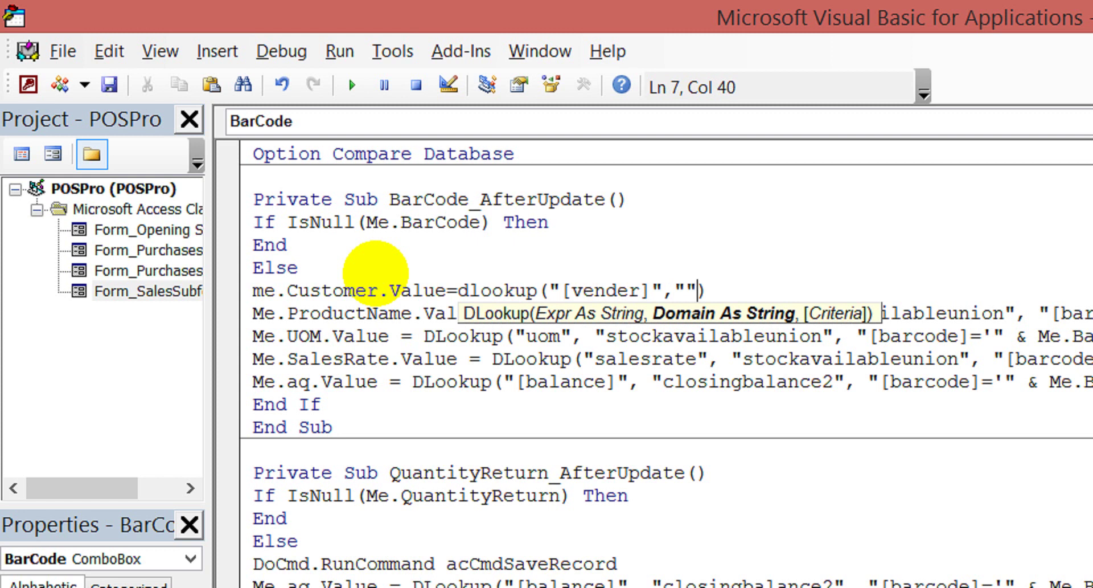
pyautogui.write('vender')
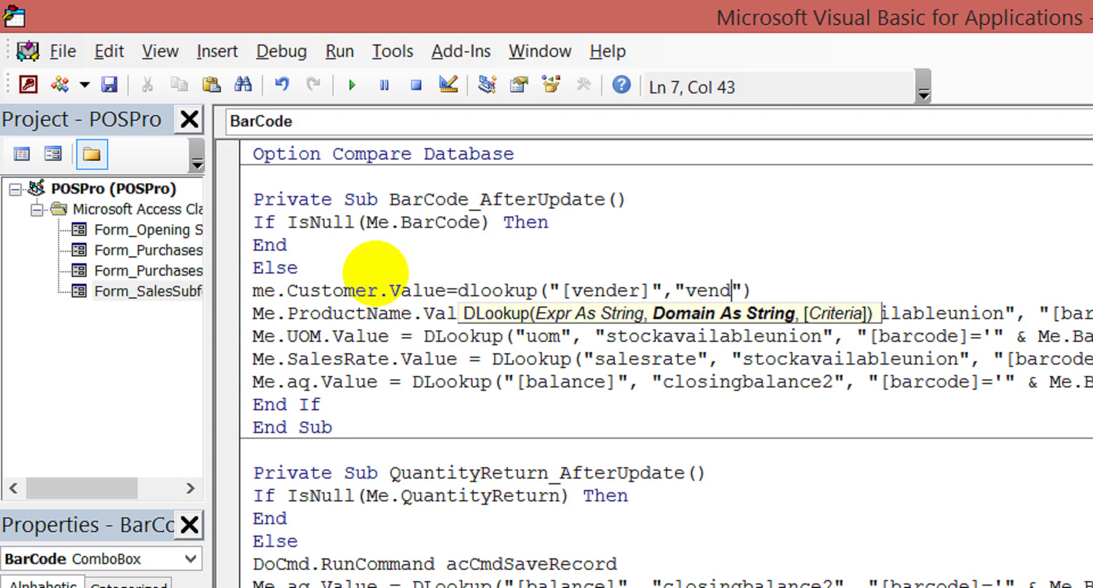
pyautogui.write('sextended')
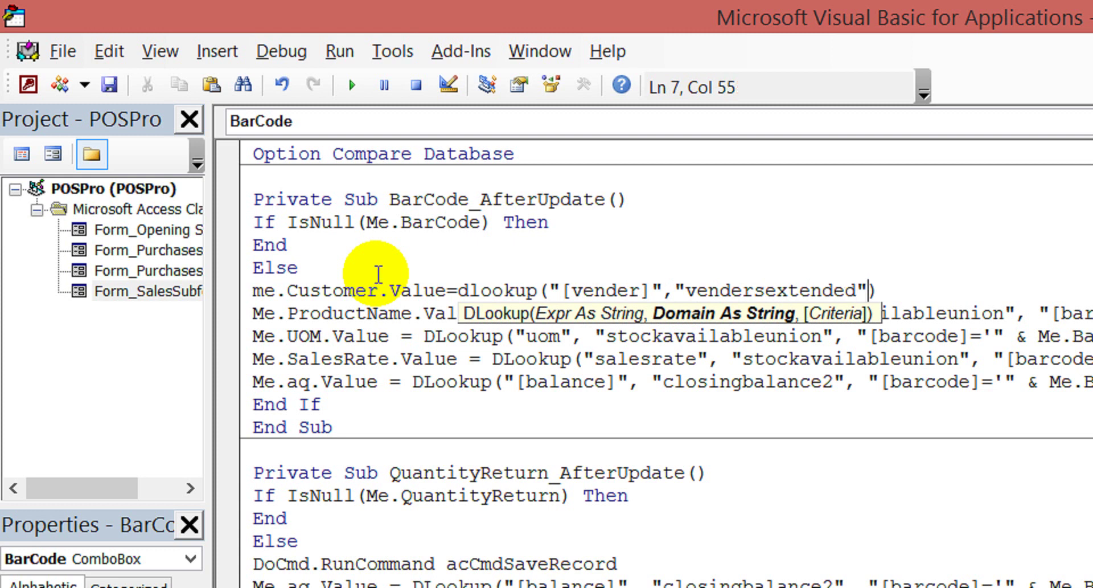
# - Add the DLookup criteria "[id]=" joined with & to an Nz call starting with me
pyautogui.write(',""')
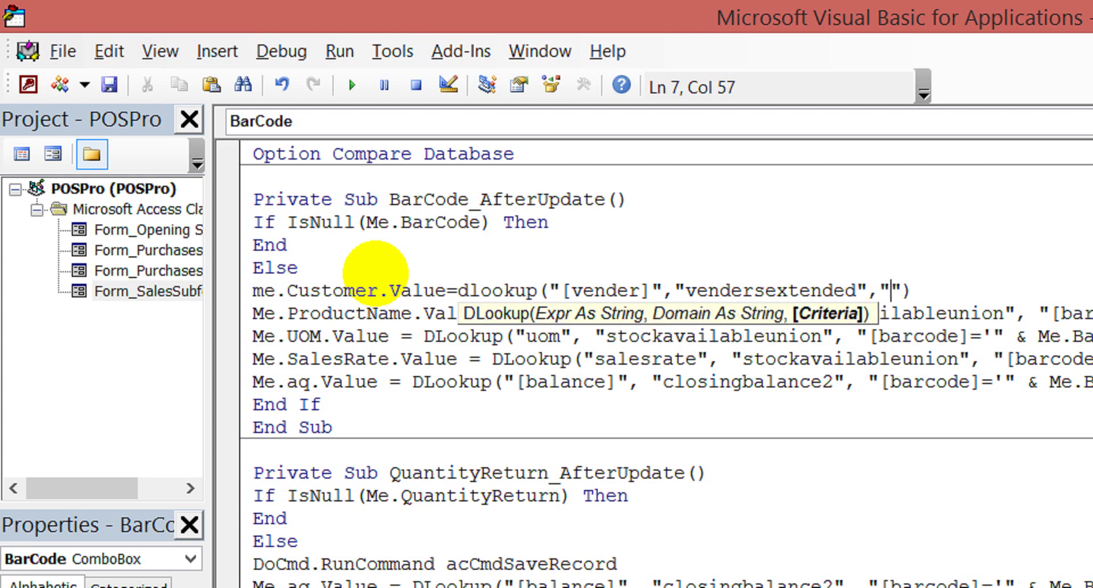
pyautogui.write('[]')
pyautogui.press('Left')
pyautogui.write('id]')
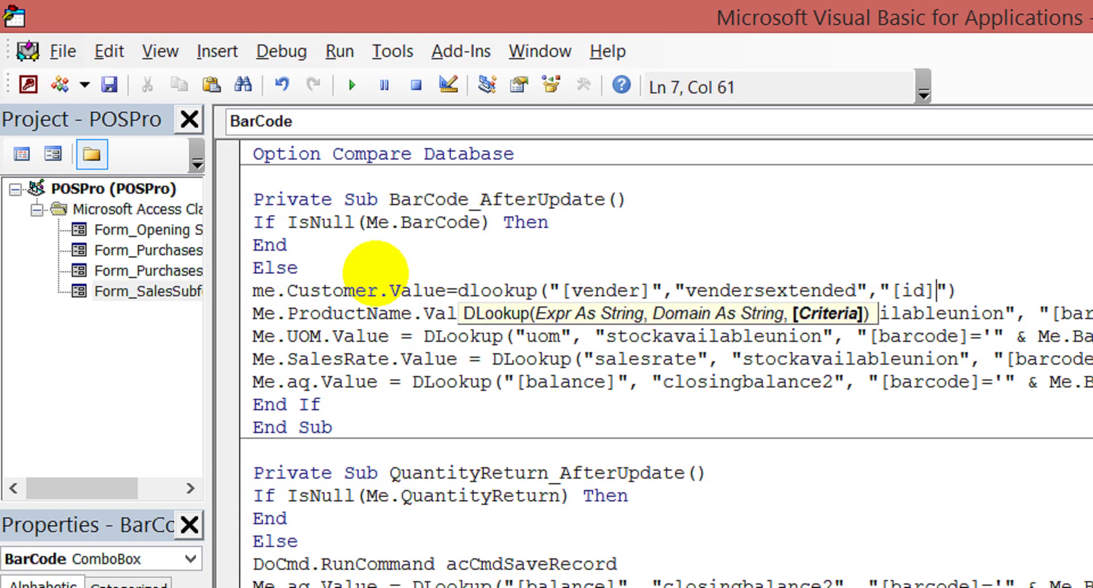
pyautogui.write('="&nz')
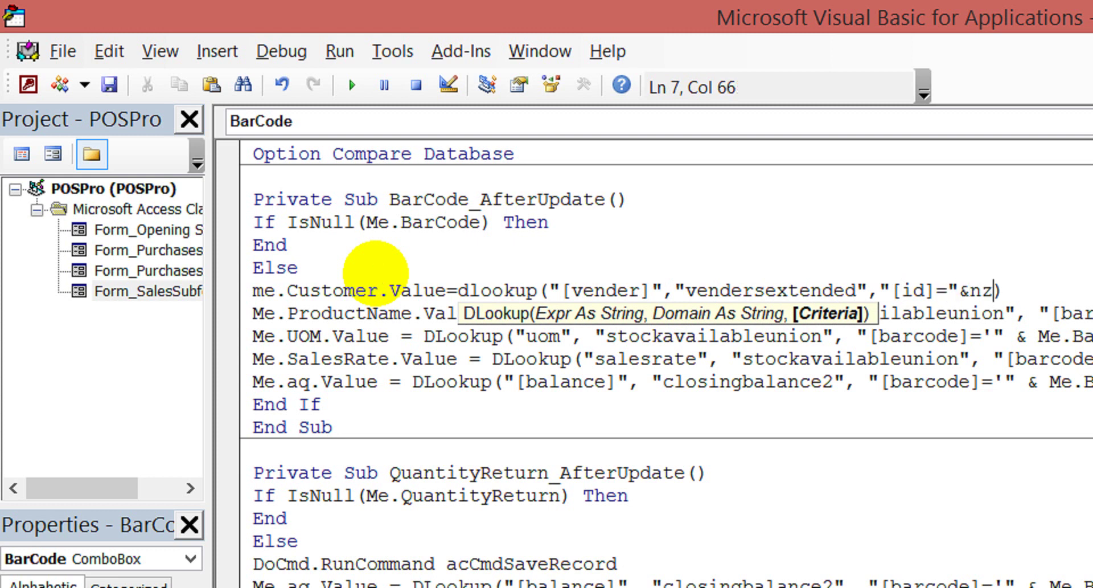
pyautogui.write('(me.)')
pyautogui.press('Left')
pyautogui.write('me.')
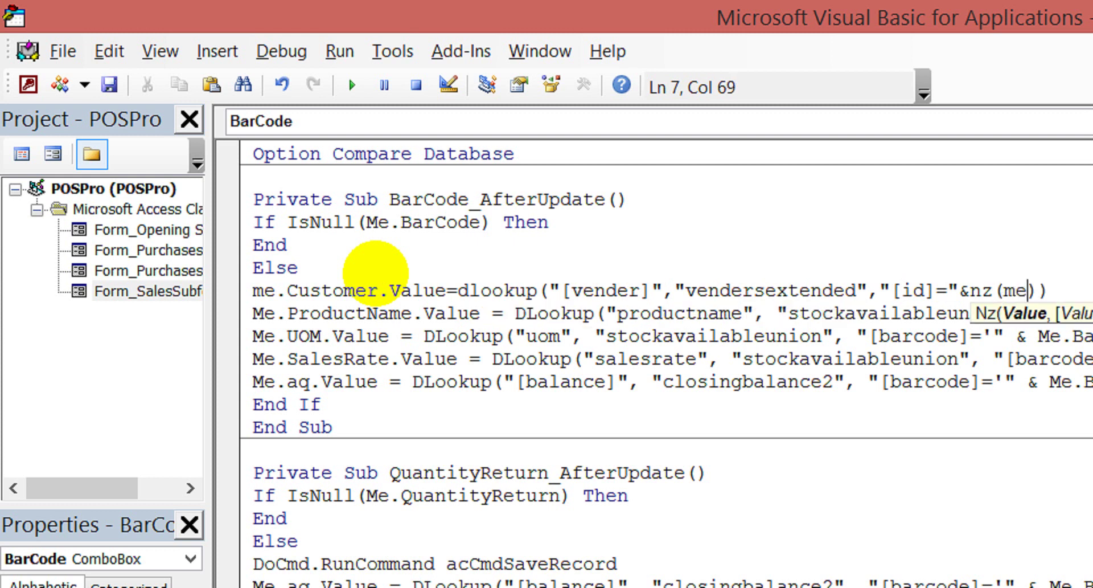
pyautogui.write('vende')
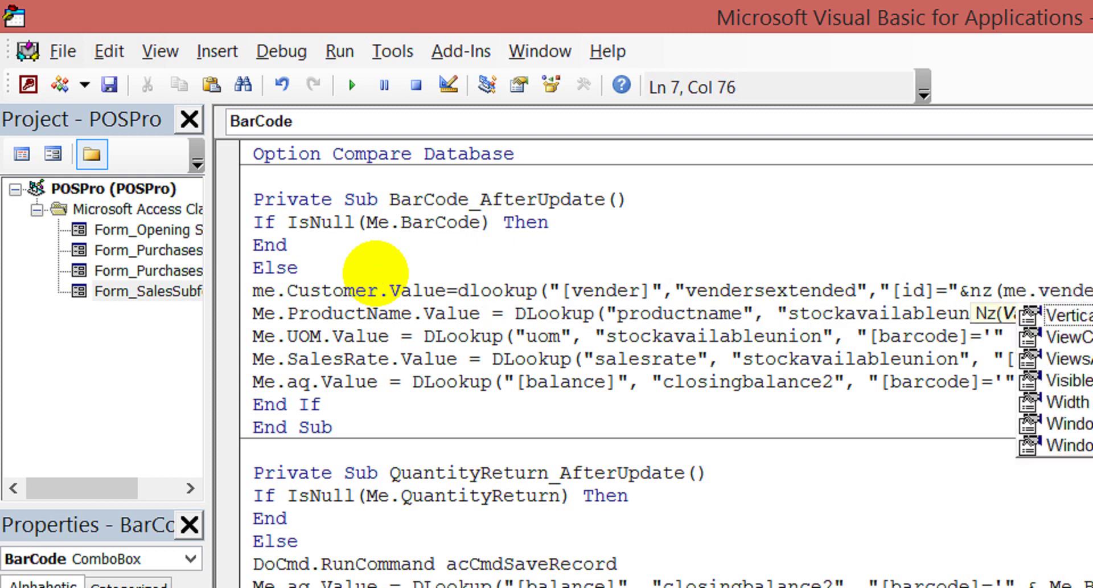
pyautogui.press('Left')
pyautogui.press('Left')
pyautogui.press('Left')
pyautogui.press('Left')
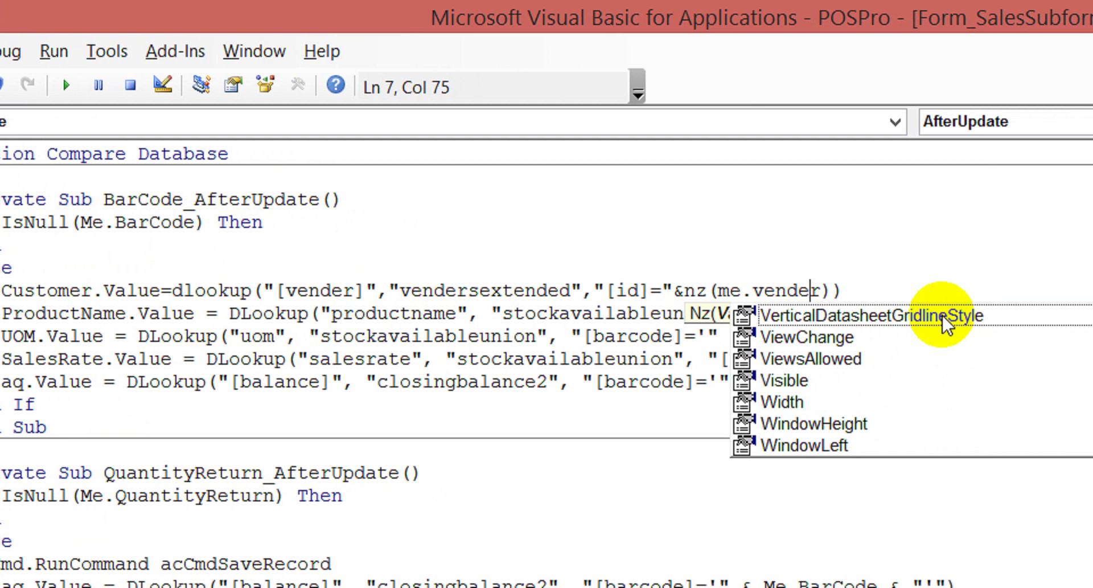
pyautogui.press('Left')
pyautogui.press('Left')
pyautogui.press('Delete')
pyautogui.press('Delete')
pyautogui.press('Delete')
pyautogui.press('Delete')
pyautogui.press('Delete')
pyautogui.press('Delete')
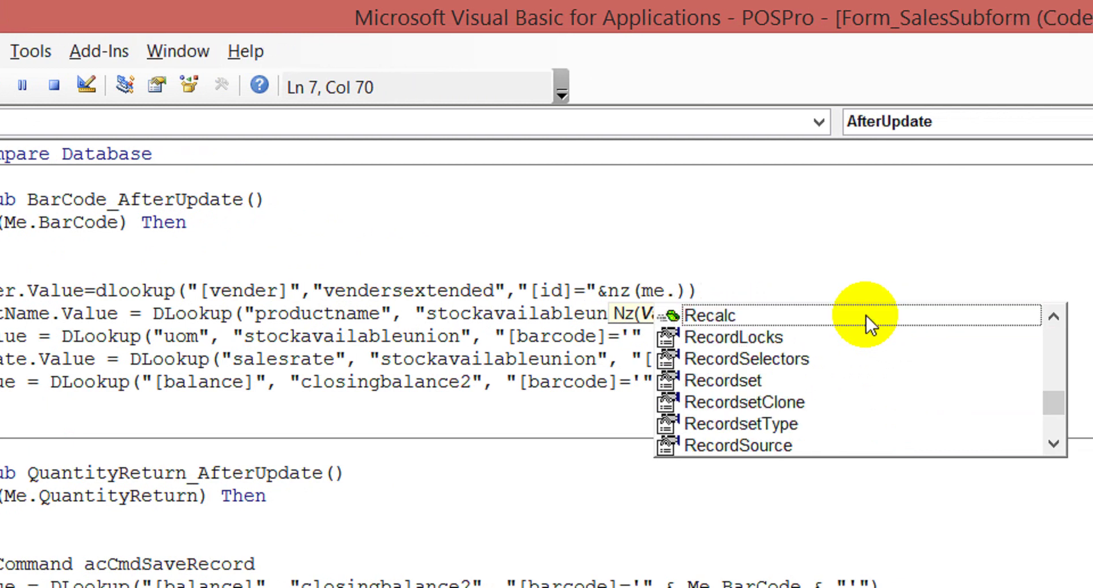
# - Complete the Nz call with the CustomerID field and 0 as its fallback value, and commit the line
pyautogui.write('cus')
pyautogui.press('Tab')
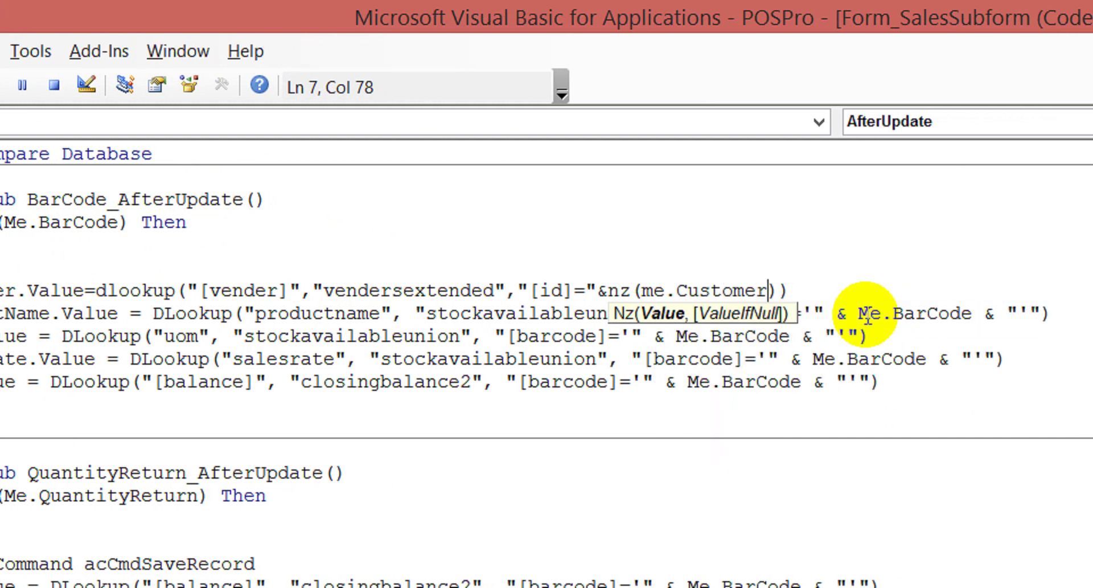
pyautogui.write('id,0')
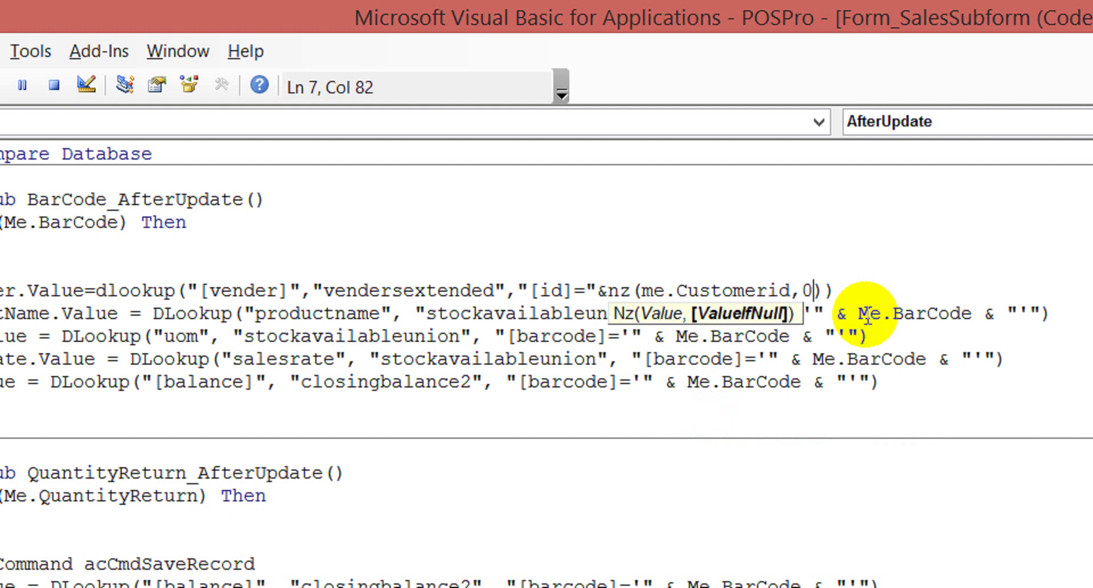
pyautogui.press('Down')
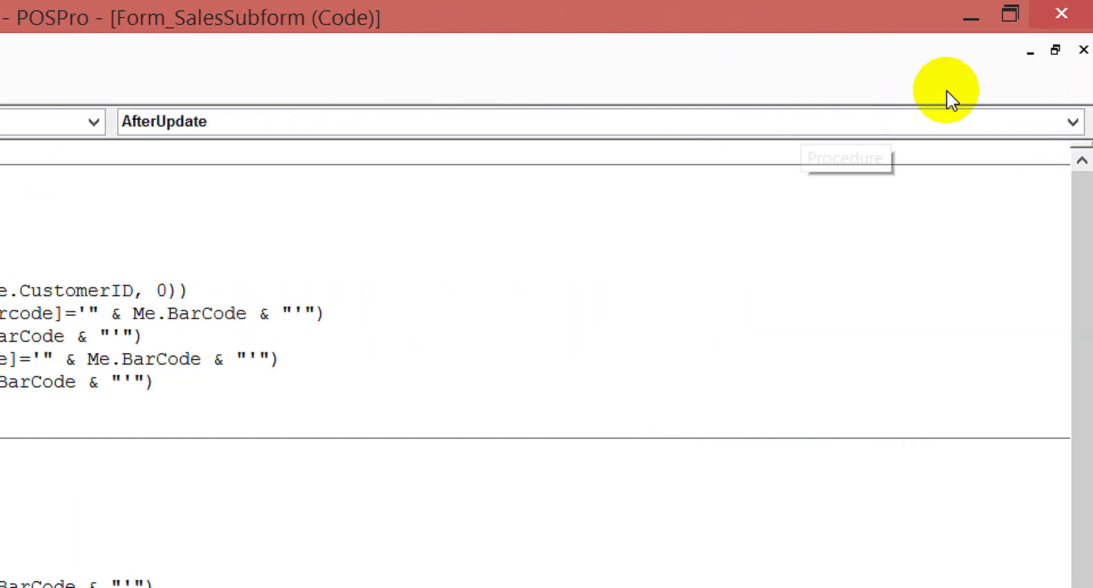
# - Close the code editor, show SalesSubform in Form View and set CustomerID to 1 in the footer
pyautogui.click(1069, 16)
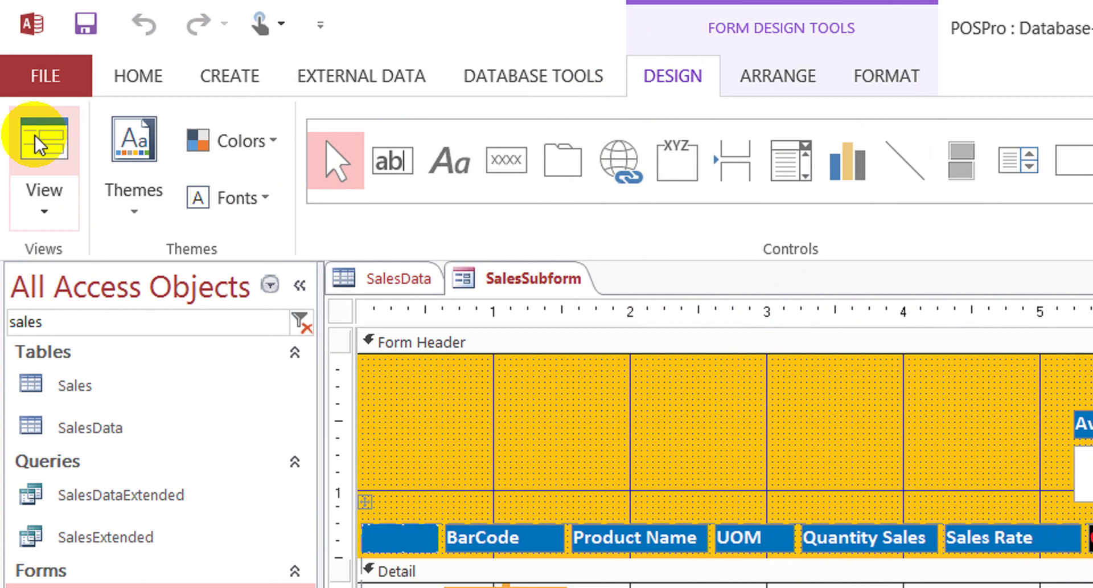
pyautogui.click(35, 135)
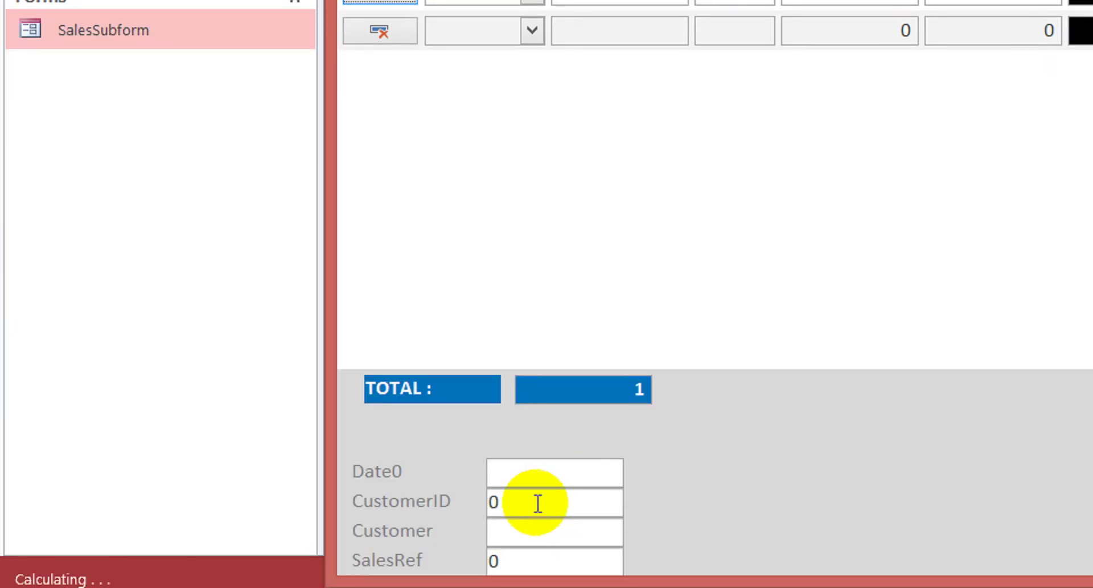
pyautogui.click(488, 485)
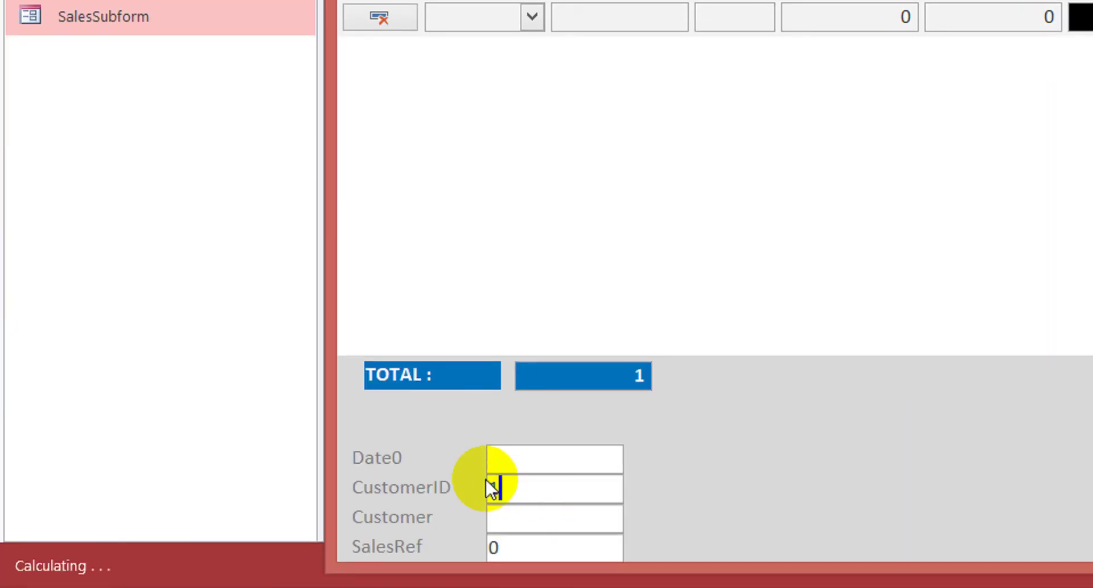
pyautogui.write('11')
# - Reselect barcode 11 in the first record and check the Customer field in the footer
pyautogui.click(534, 118)
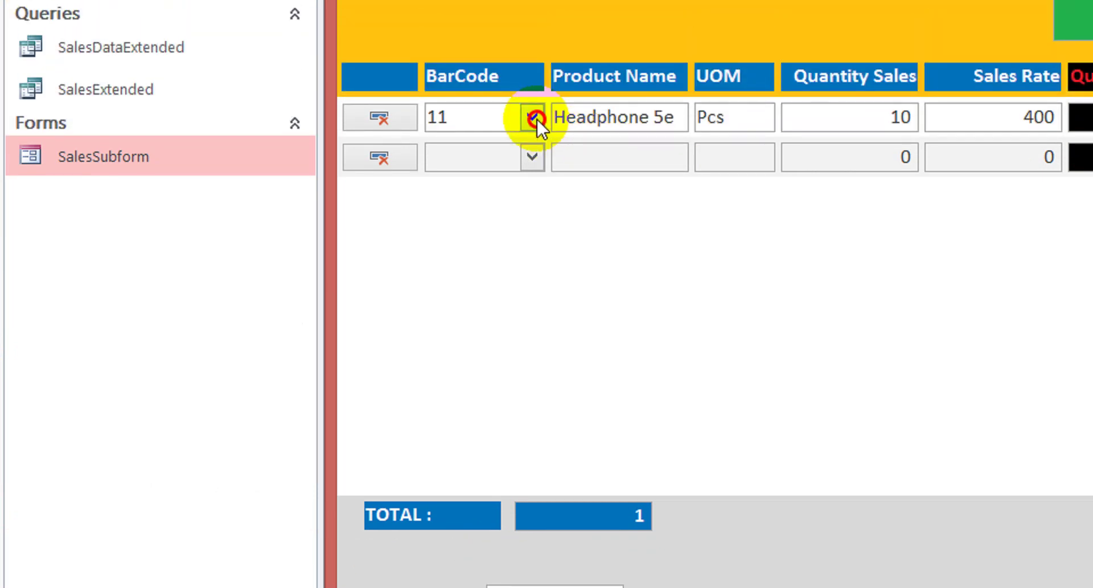
pyautogui.click(514, 173)
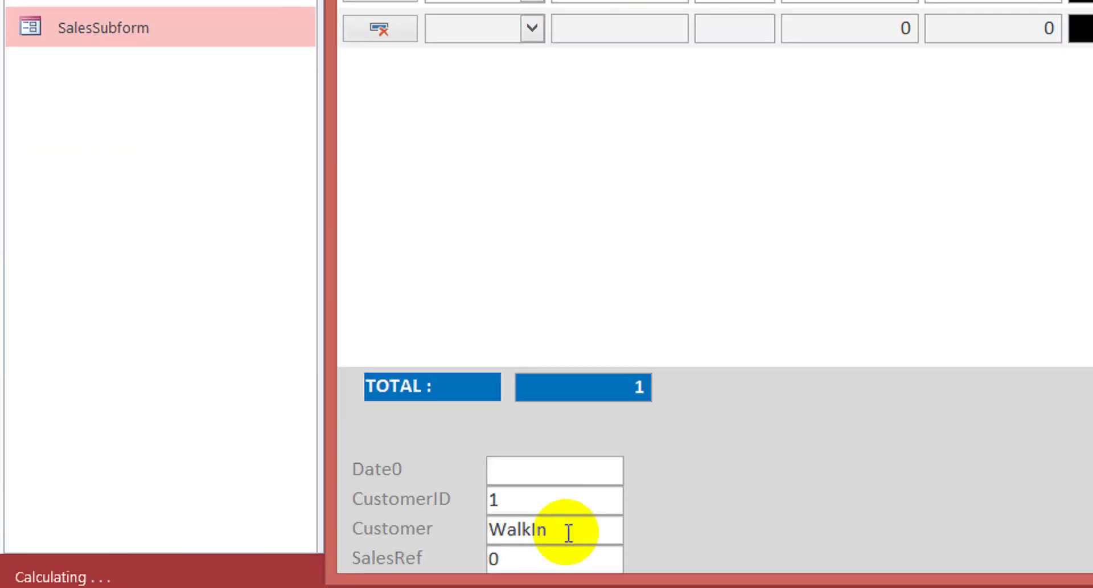
pyautogui.click(560, 519)
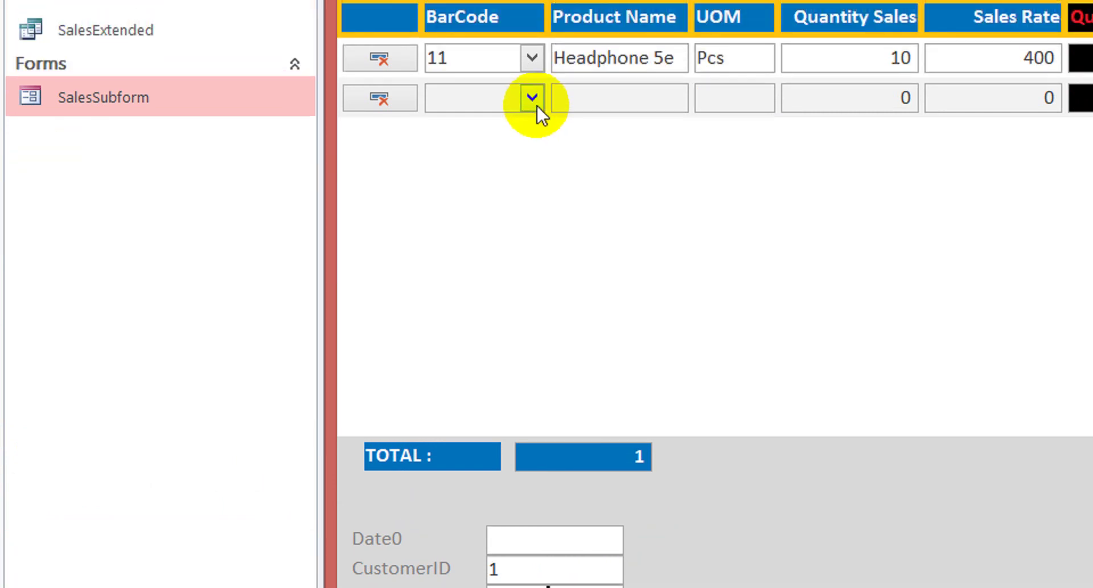
# - Choose barcode 12 in the new second record, set CustomerID to 1 in the footer and enter the Customer field
pyautogui.click(534, 102)
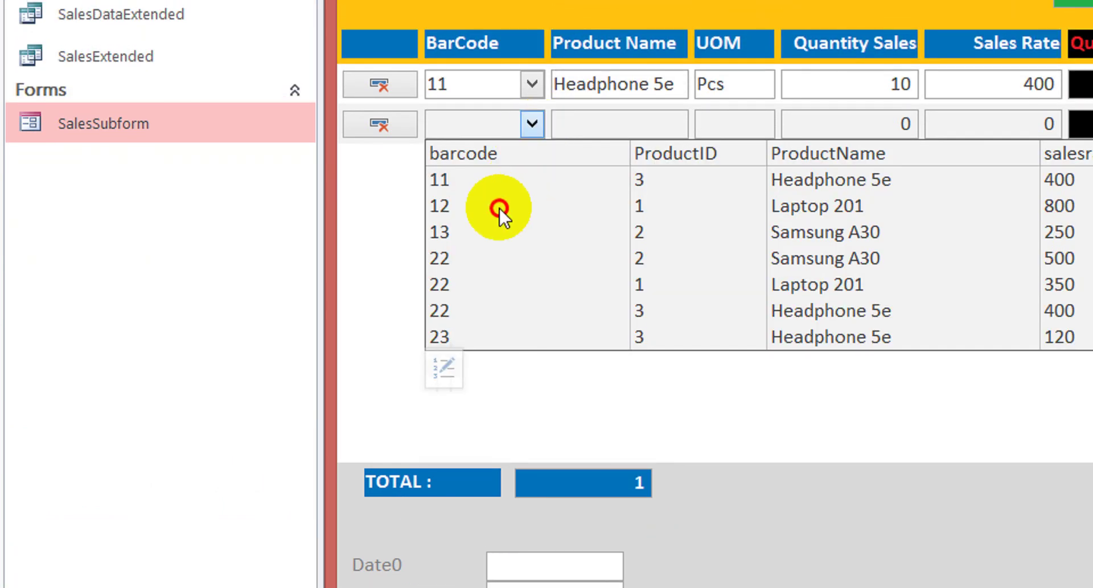
pyautogui.click(500, 207)
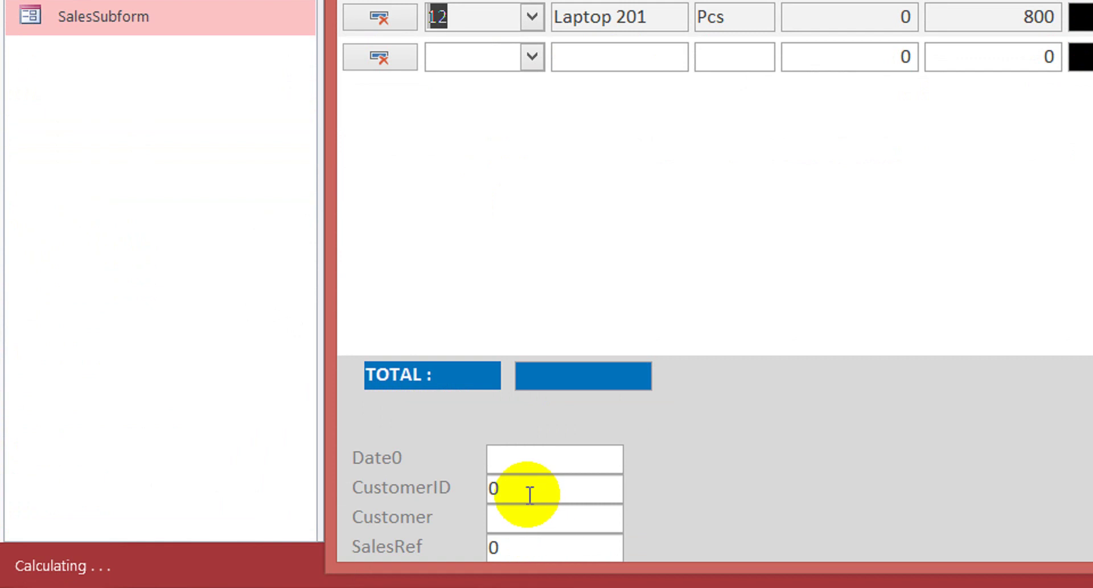
pyautogui.doubleClick(526, 491)
pyautogui.write('1')
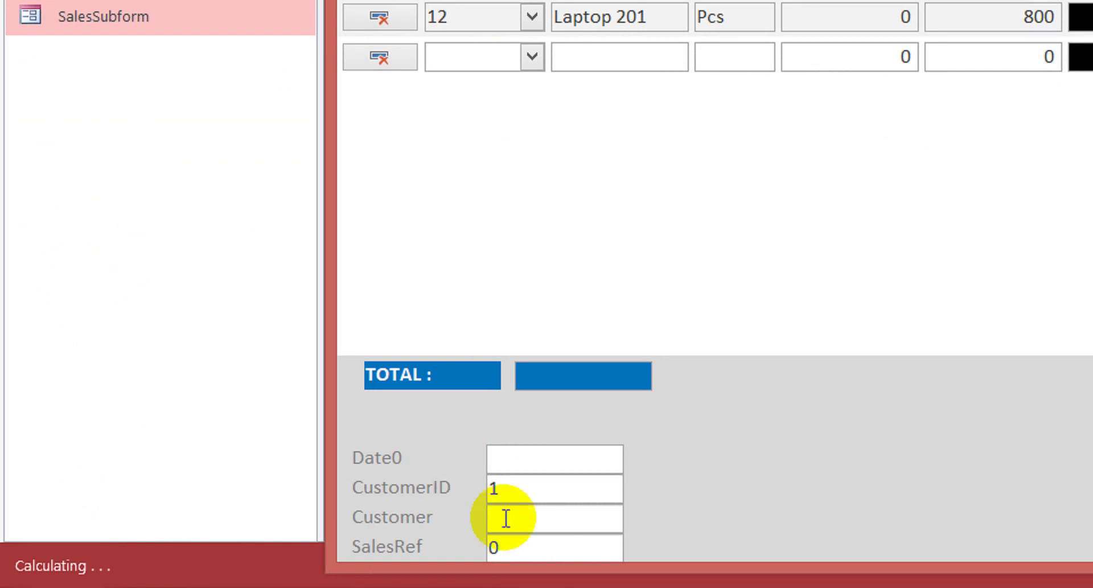
pyautogui.click(555, 516)
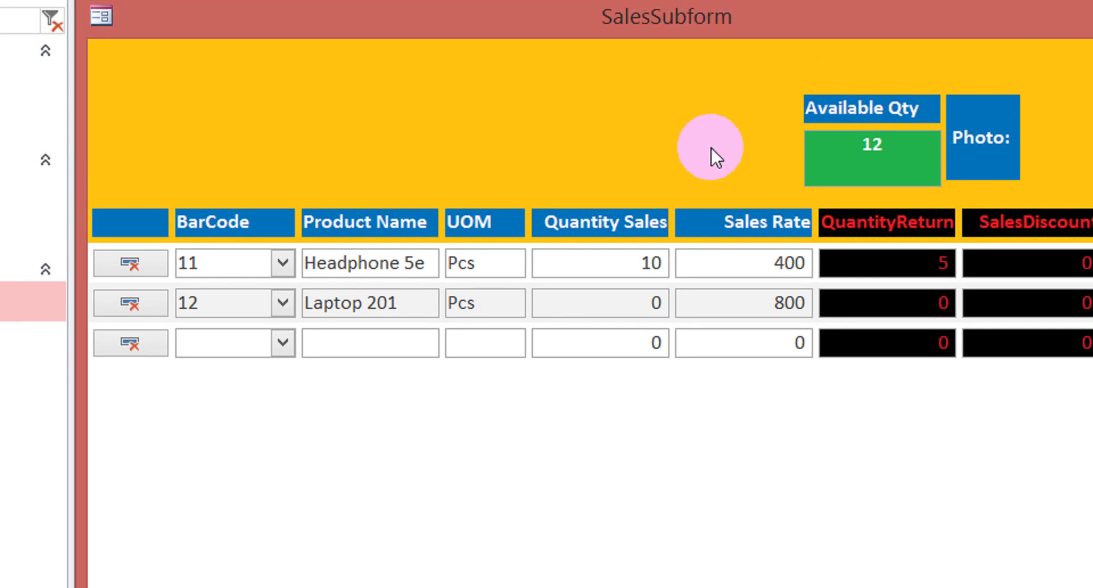
# - Open SalesSubform in Design View and select the Date0, CustomerID, Customer and SalesRef controls with their labels in the form footer
pyautogui.rightClick(669, 138)
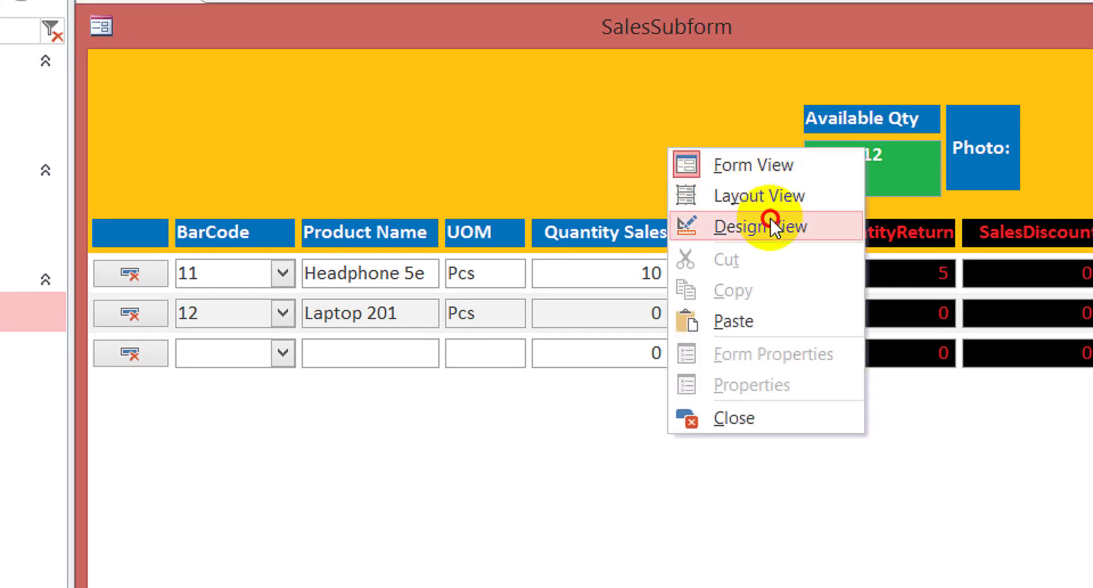
pyautogui.click(770, 222)
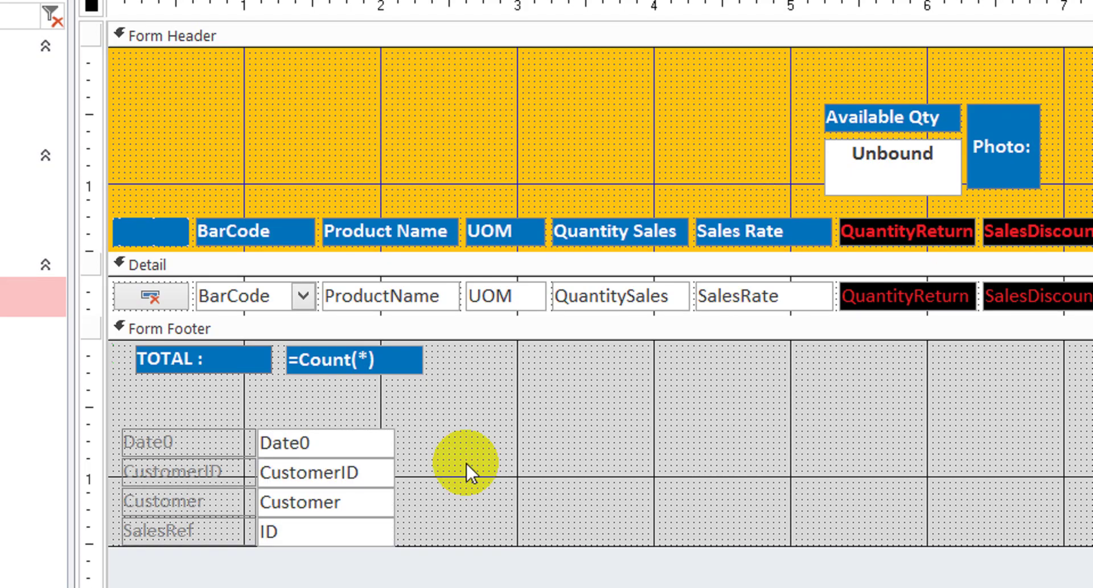
pyautogui.moveTo(420, 580); pyautogui.dragTo(165, 437)
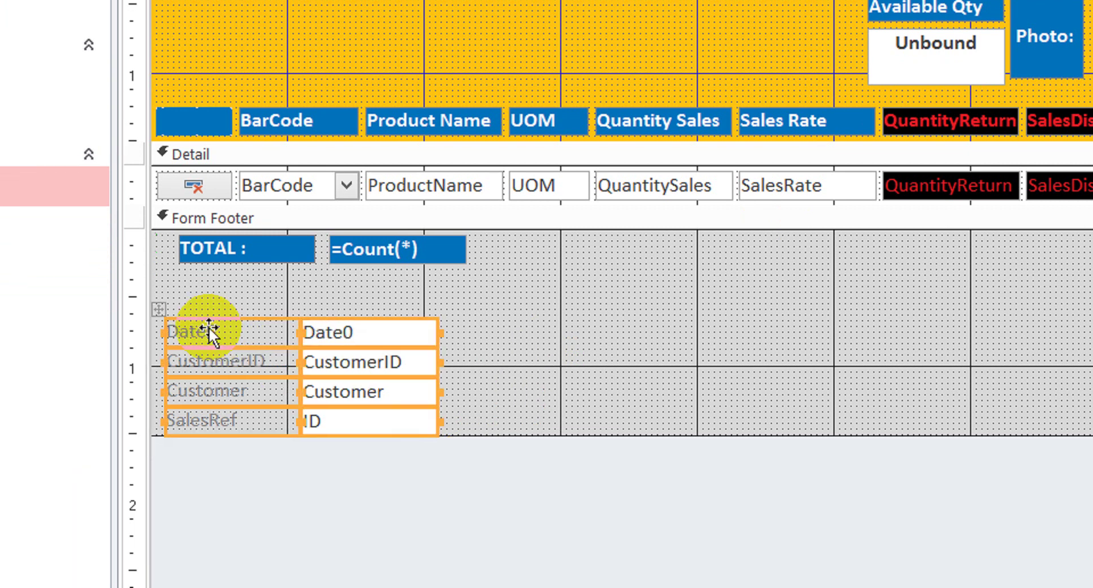
pyautogui.rightClick(231, 337)
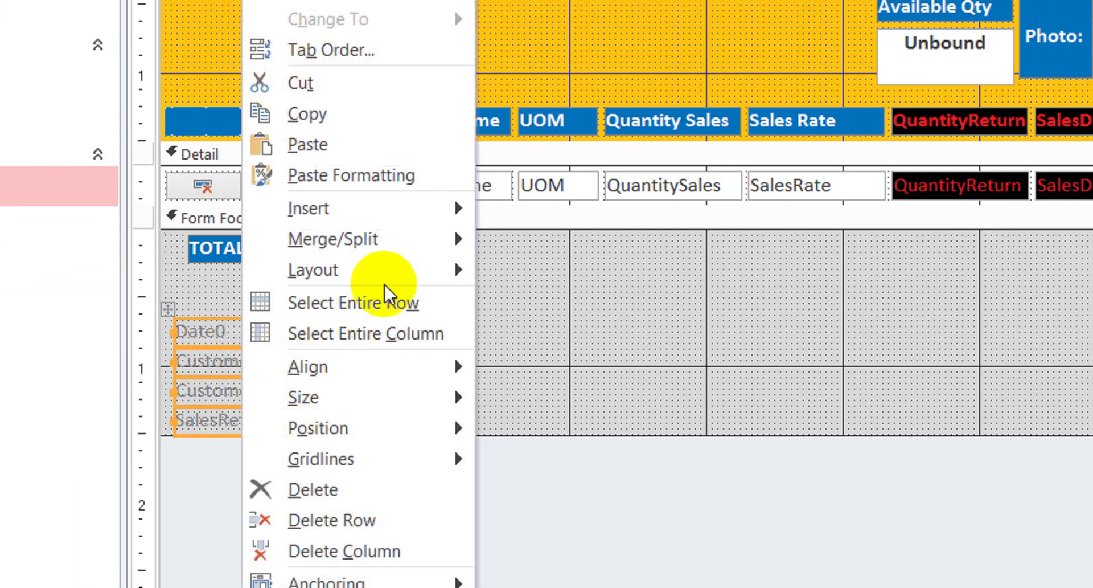
pyautogui.moveTo(404, 278)
pyautogui.click(612, 307)
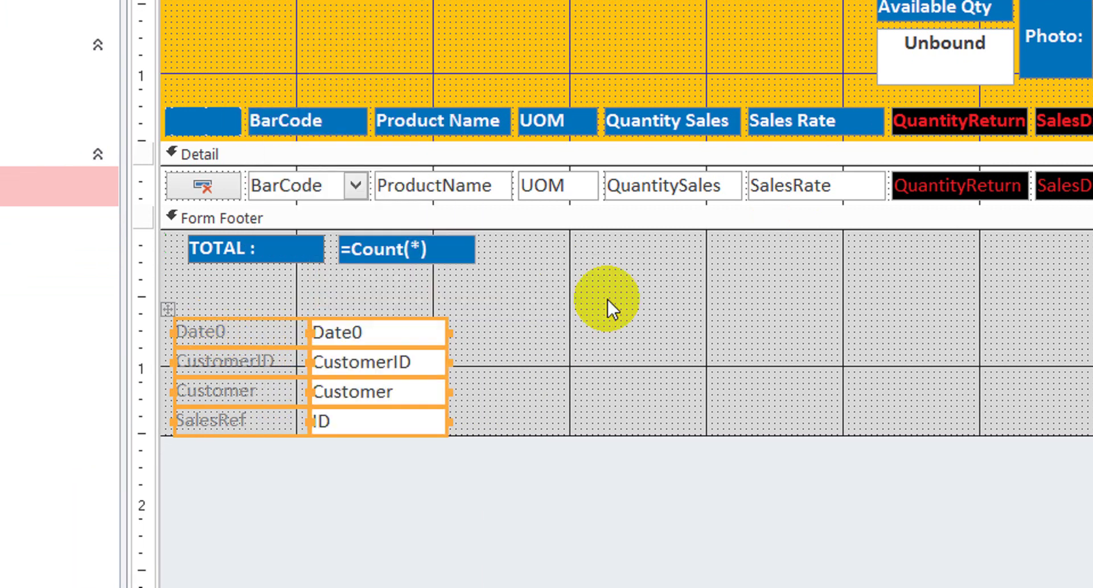
# - Set the Visible property of the selected footer controls to No
pyautogui.click(1057, 188)
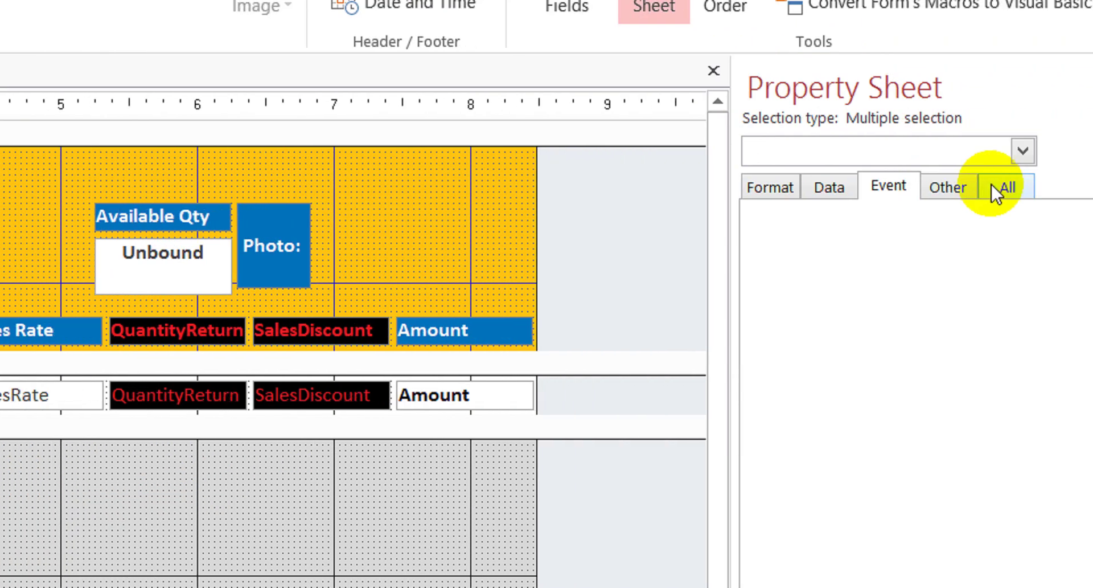
pyautogui.click(995, 188)
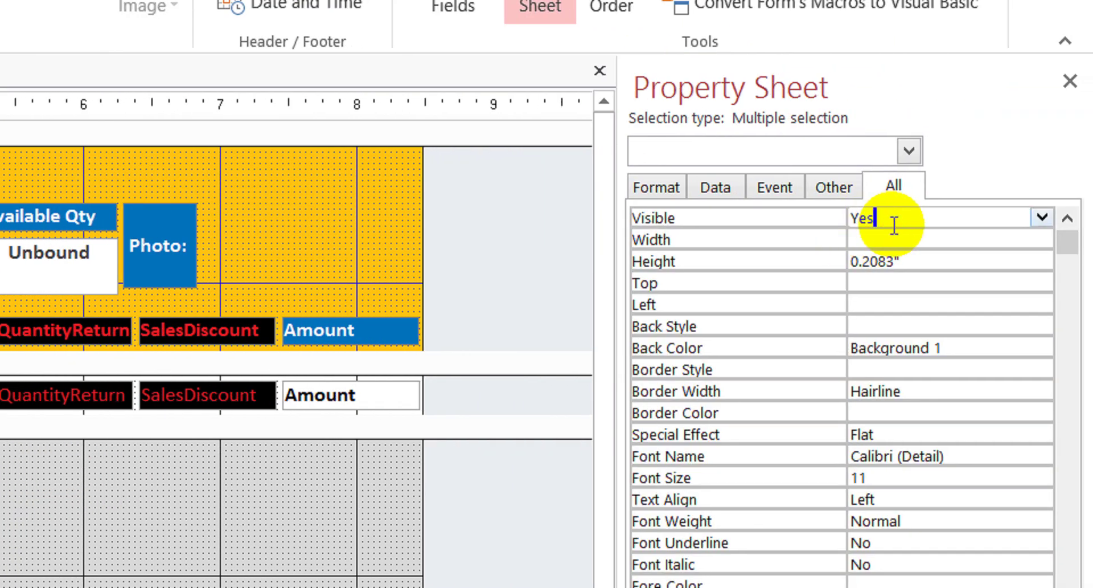
pyautogui.press('Return')
pyautogui.press('Up')
pyautogui.write('No')
pyautogui.press('Return')
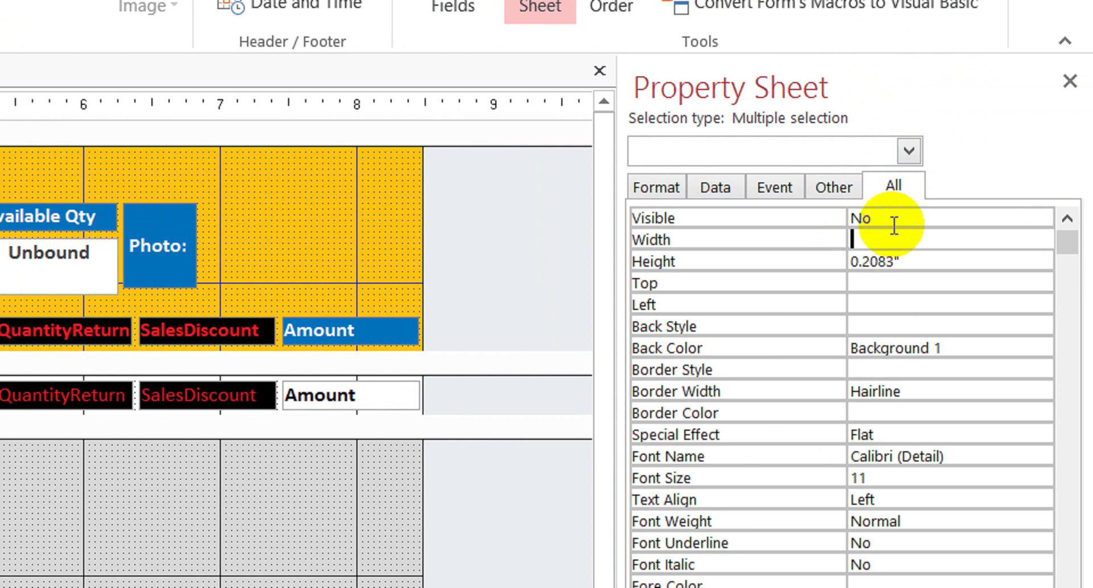
# - Set the Width, Height, Top and Left properties of the selected footer controls to 0
pyautogui.write('0')
pyautogui.press('Return')
pyautogui.write('0')
pyautogui.press('Return')
pyautogui.write('0')
pyautogui.press('Return')
pyautogui.write('0')
pyautogui.press('Return')
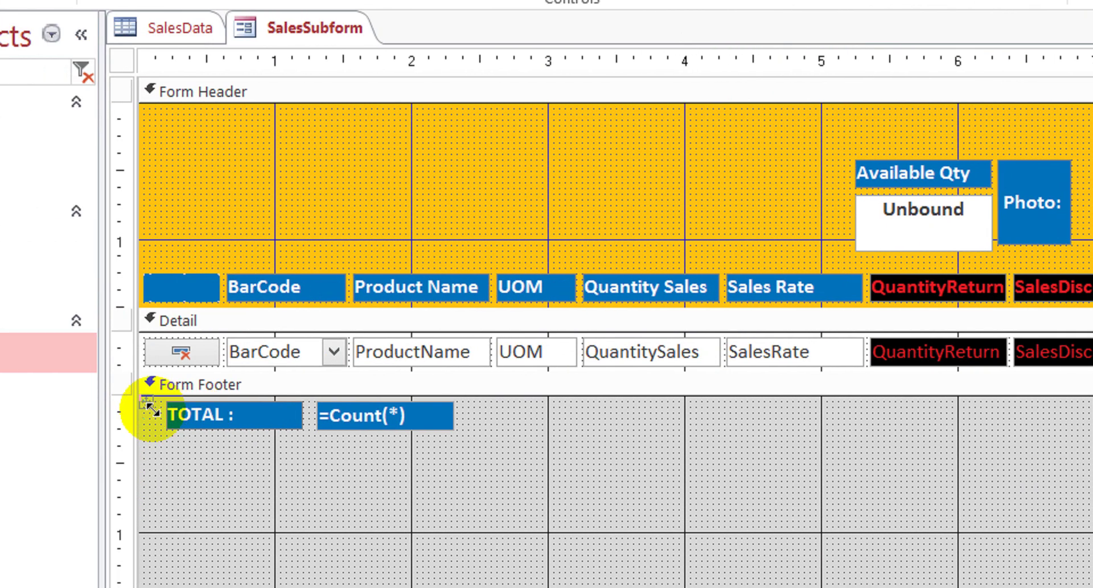
# - Shrink the form footer's height so that it ends just below the TOTAL row
pyautogui.click(300, 486)
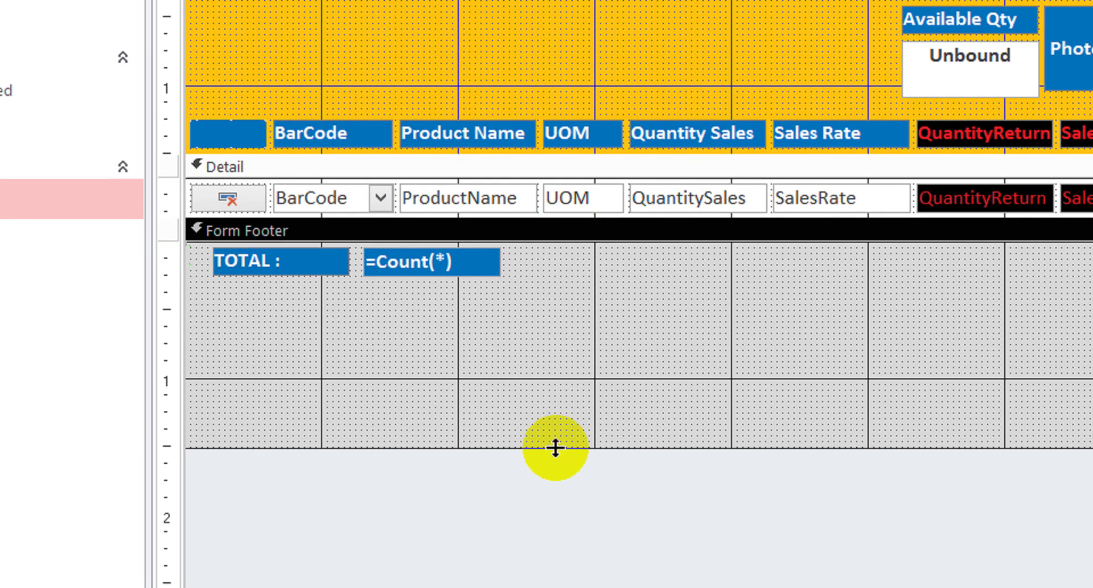
pyautogui.moveTo(556, 558); pyautogui.dragTo(598, 421)
pyautogui.moveTo(598, 305); pyautogui.dragTo(607, 292)
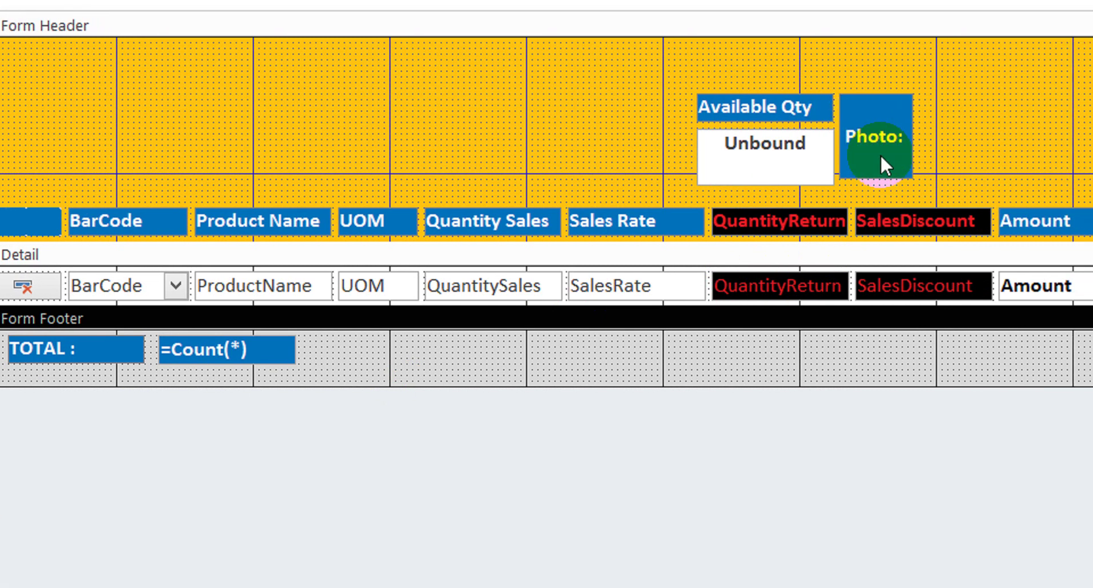
# - Reduce the height of the unbound text box below the Available Qty label in the form header
pyautogui.click(950, 93)
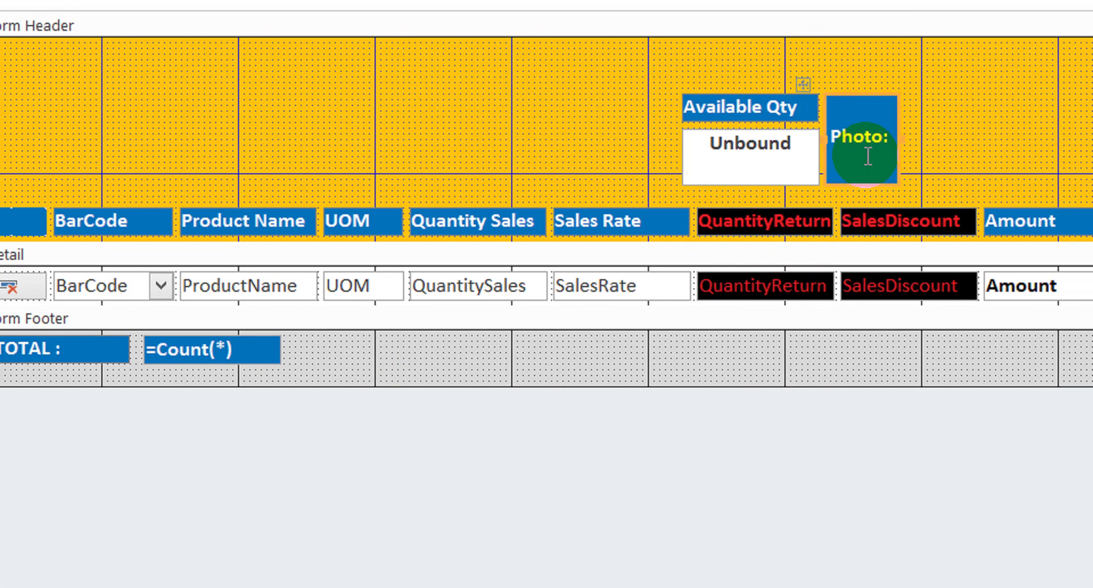
pyautogui.click(766, 150)
pyautogui.click(709, 148)
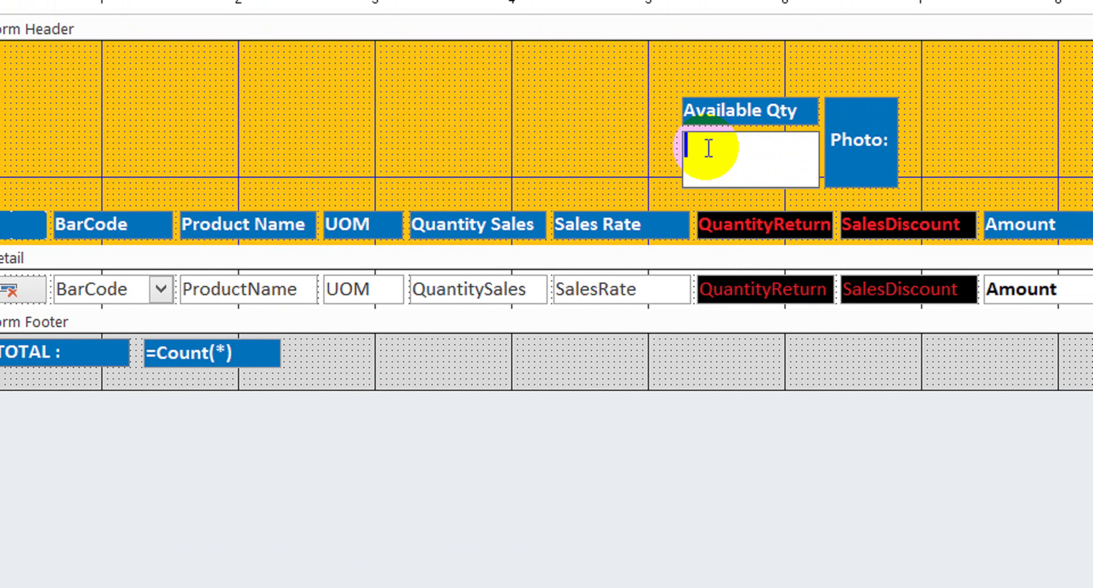
pyautogui.click(975, 153)
pyautogui.click(757, 171)
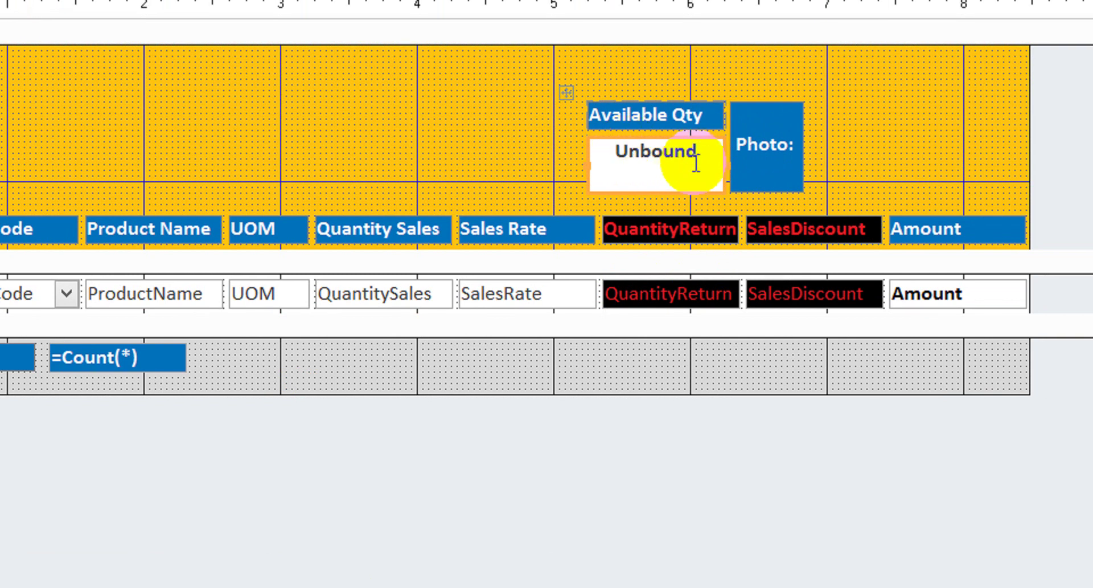
pyautogui.hotkey('shift', 'Up')
pyautogui.hotkey('shift', 'Up')
pyautogui.hotkey('shift', 'Up')
pyautogui.hotkey('shift', 'Up')
pyautogui.hotkey('shift', 'Up')
pyautogui.hotkey('shift', 'Up')
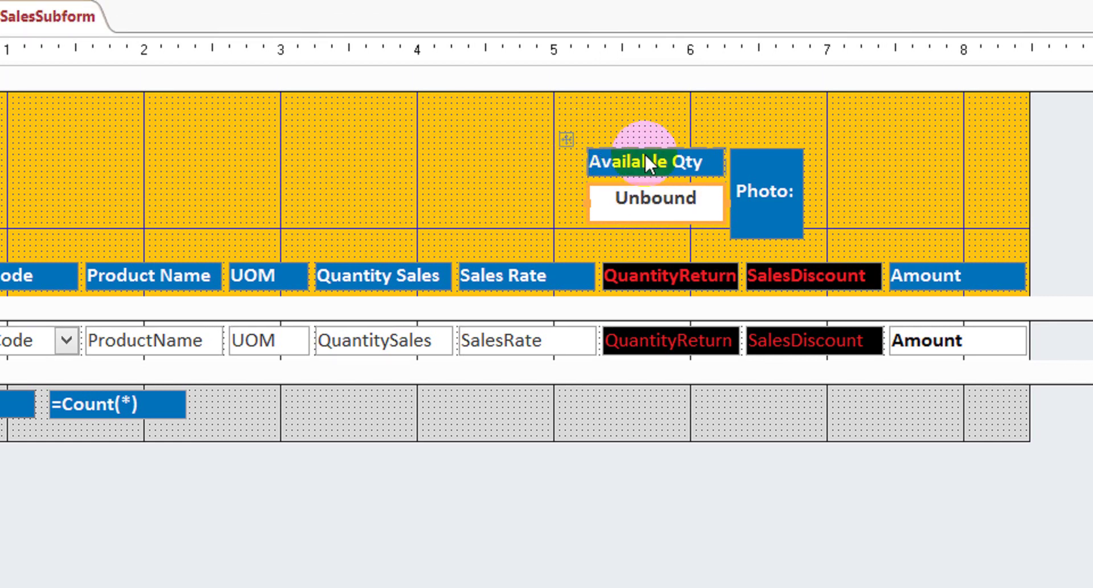
# - Increase the height of the Available Qty label so its text box ends level with the Photo label
pyautogui.click(644, 153)
pyautogui.hotkey('shift', 'Down')
pyautogui.hotkey('shift', 'Down')
pyautogui.hotkey('shift', 'Down')
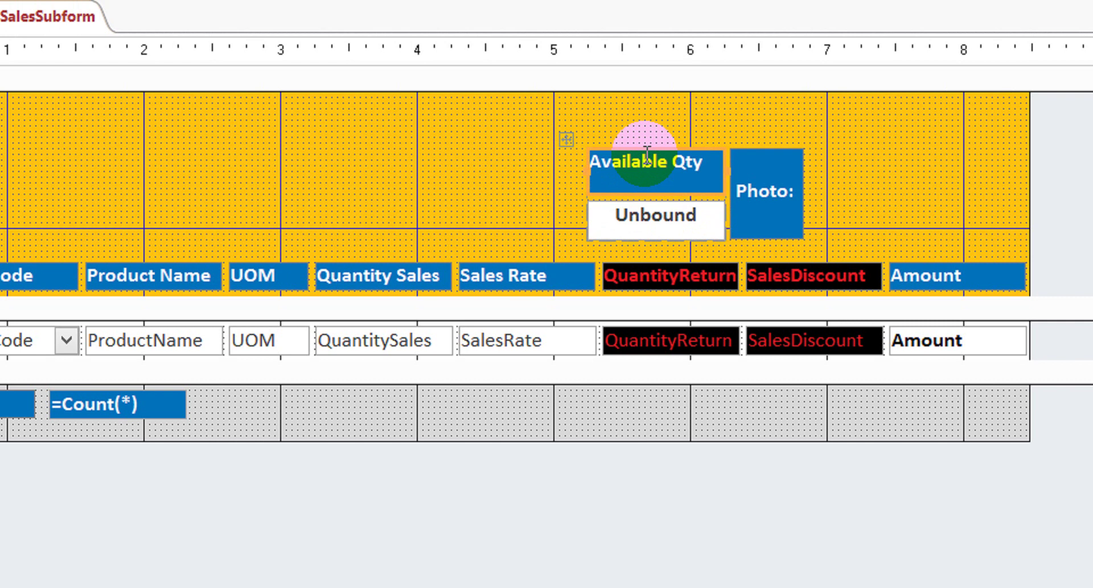
pyautogui.click(866, 196)
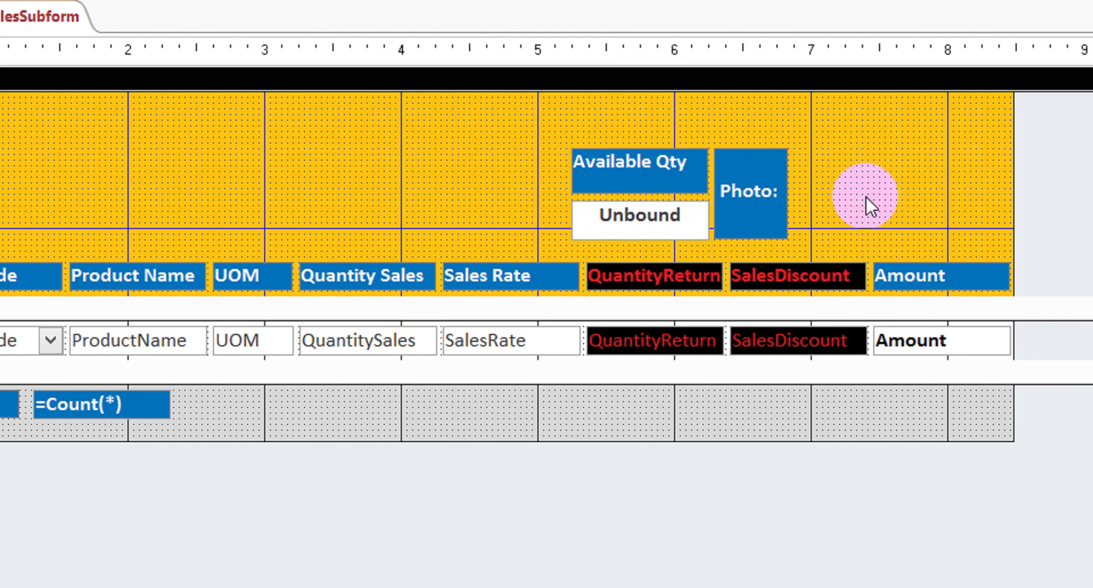
# - Move the Available Qty label together with its text box up near the upper edge of the form header
pyautogui.click(666, 172)
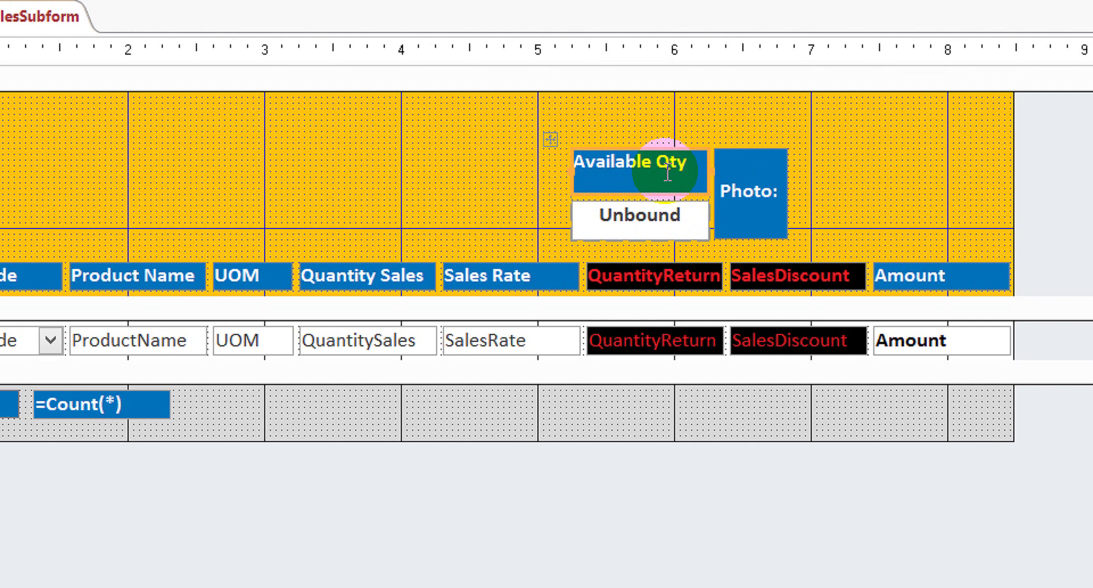
pyautogui.click(549, 138)
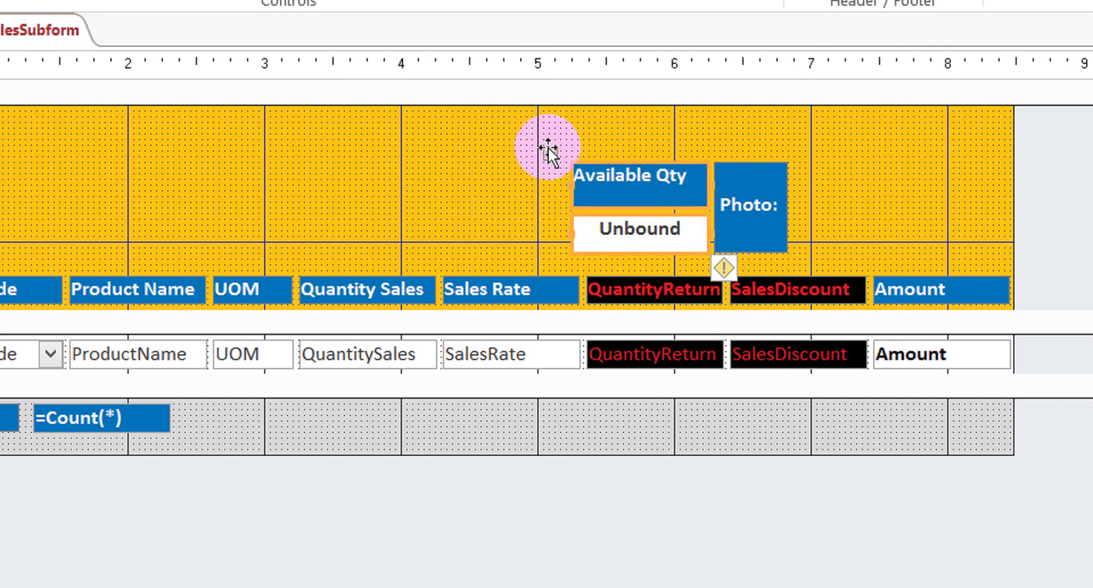
pyautogui.press('Up')
pyautogui.press('Up')
pyautogui.press('Up')
pyautogui.press('Up')
pyautogui.press('Up')
# - Move the Photo label up in the form header so its upper edge aligns with the Available Qty label
pyautogui.click(777, 222)
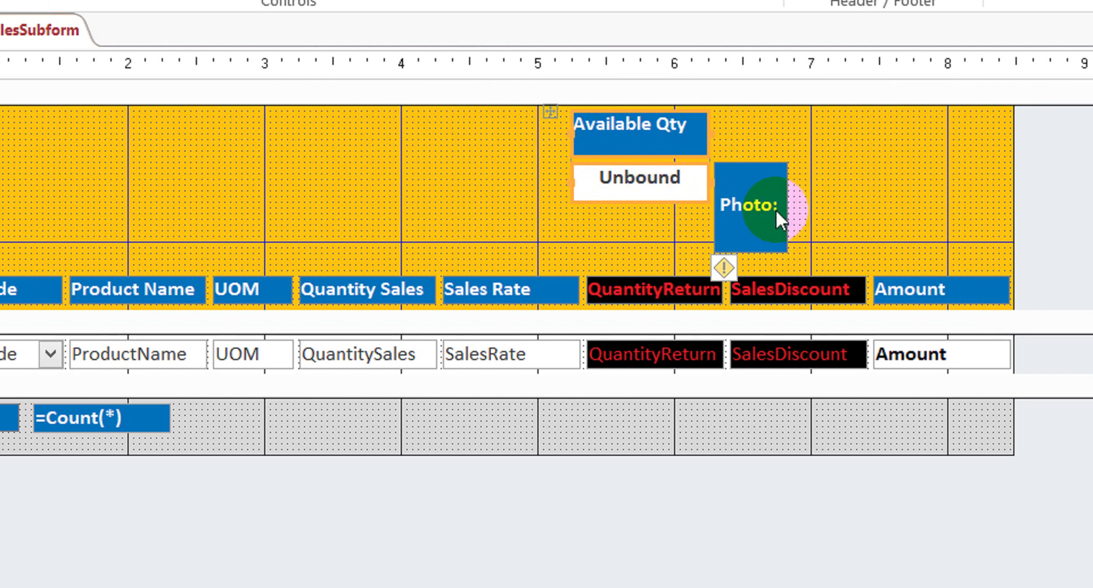
pyautogui.click(781, 219)
pyautogui.press('Up')
pyautogui.press('Up')
pyautogui.press('Up')
pyautogui.press('Up')
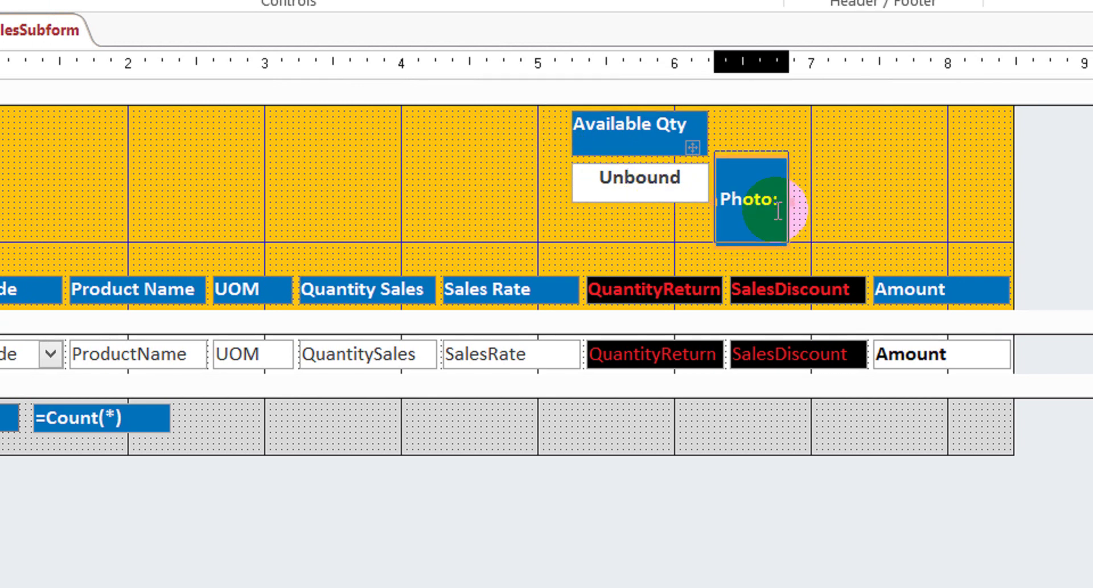
# - Extend the Photo label's height downward until it nearly reaches the column headings
pyautogui.hotkey('shift', 'Down')
pyautogui.hotkey('shift', 'Down')
pyautogui.hotkey('shift', 'Down')
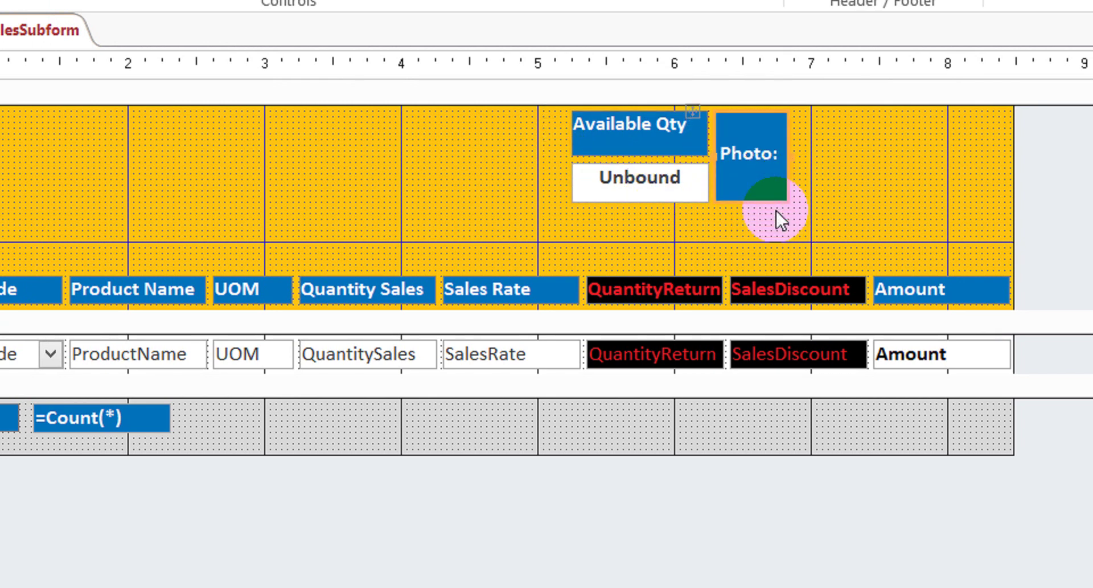
pyautogui.hotkey('shift', 'Down')
pyautogui.hotkey('shift', 'Down')
pyautogui.hotkey('shift', 'Down')
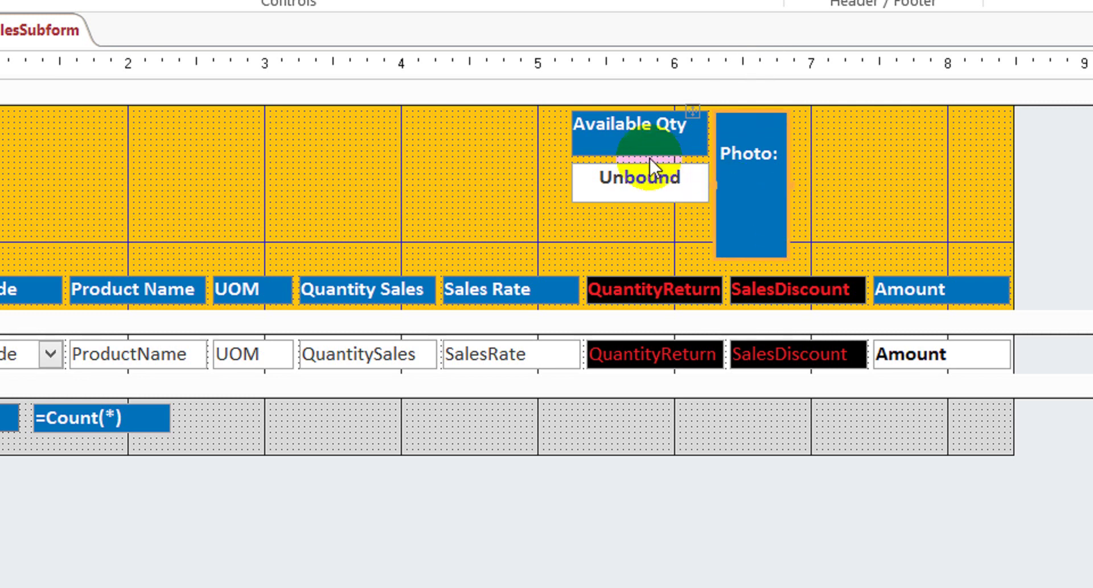
pyautogui.click(640, 139)
pyautogui.hotkey('shift', 'Down')
pyautogui.hotkey('shift', 'Down')
pyautogui.hotkey('shift', 'Down')
pyautogui.hotkey('shift', 'Down')
pyautogui.hotkey('shift', 'Down')
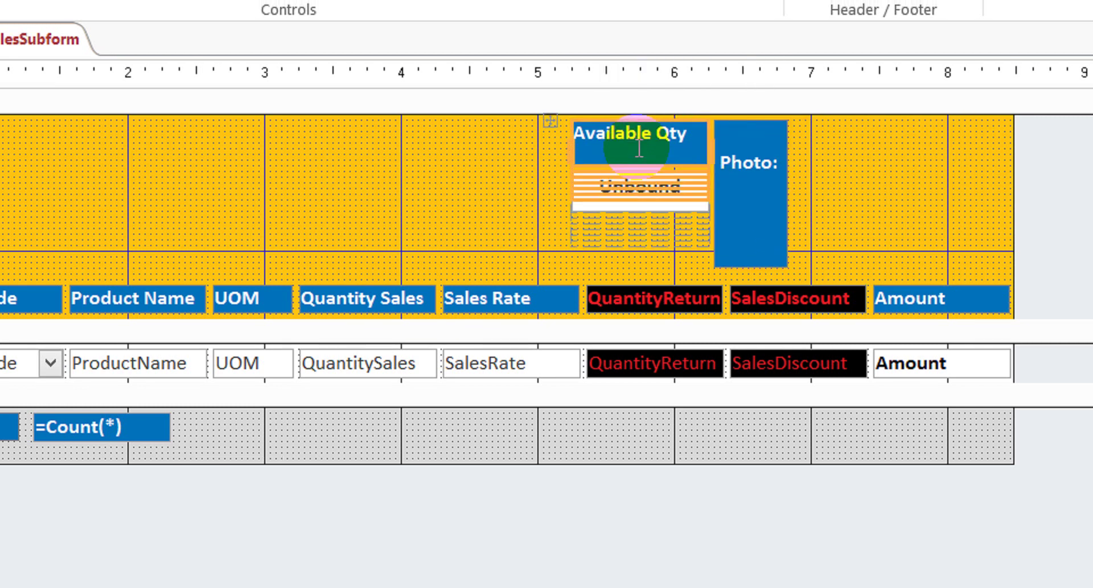
pyautogui.hotkey('shift', 'Down')
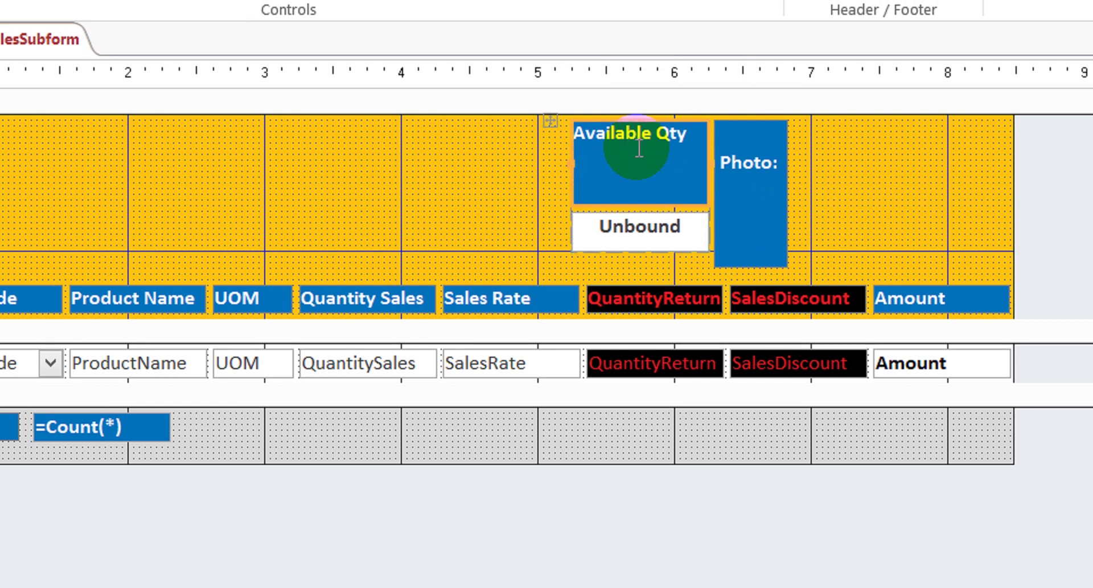
pyautogui.hotkey('shift', 'Up')
pyautogui.hotkey('shift', 'Up')
pyautogui.hotkey('shift', 'Up')
pyautogui.hotkey('shift', 'Up')
pyautogui.hotkey('shift', 'Up')
pyautogui.hotkey('shift', 'Up')
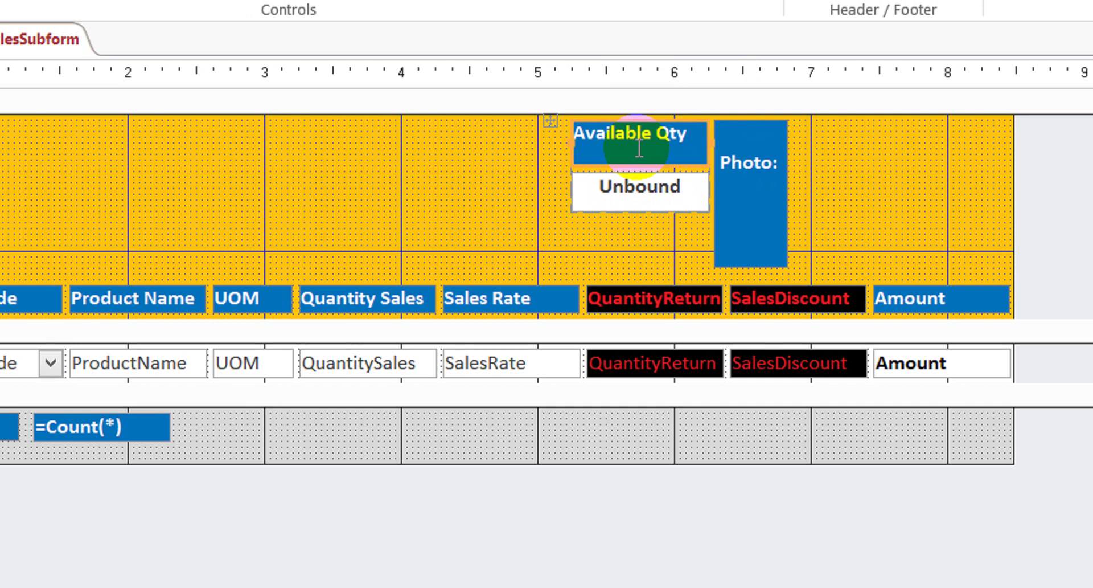
pyautogui.hotkey('shift', 'Up')
# - Fine-tune the Photo label's height in the form header so it ends just above the column headings
pyautogui.click(855, 209)
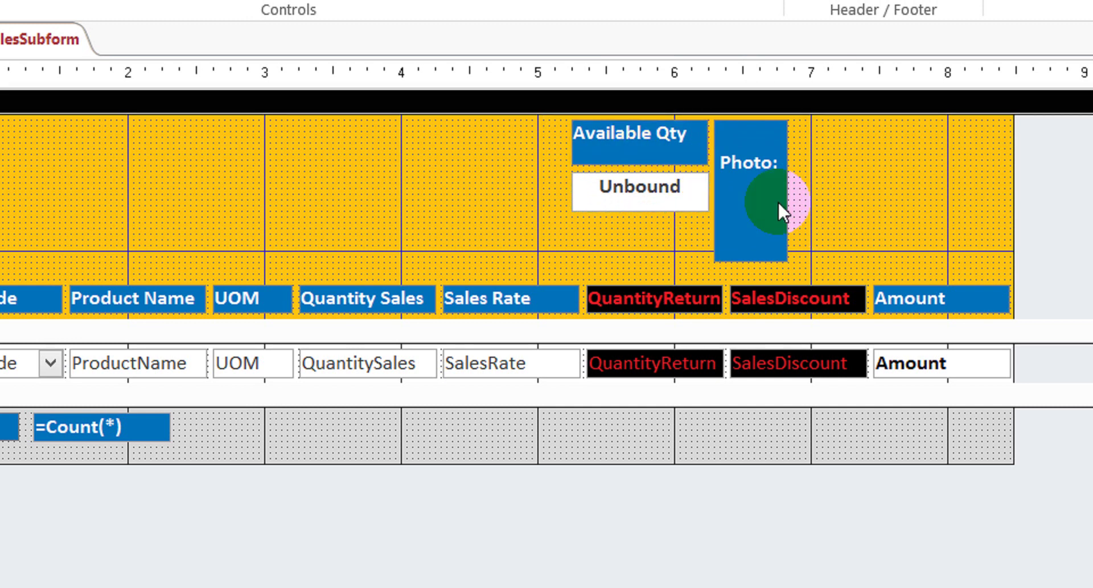
pyautogui.click(766, 203)
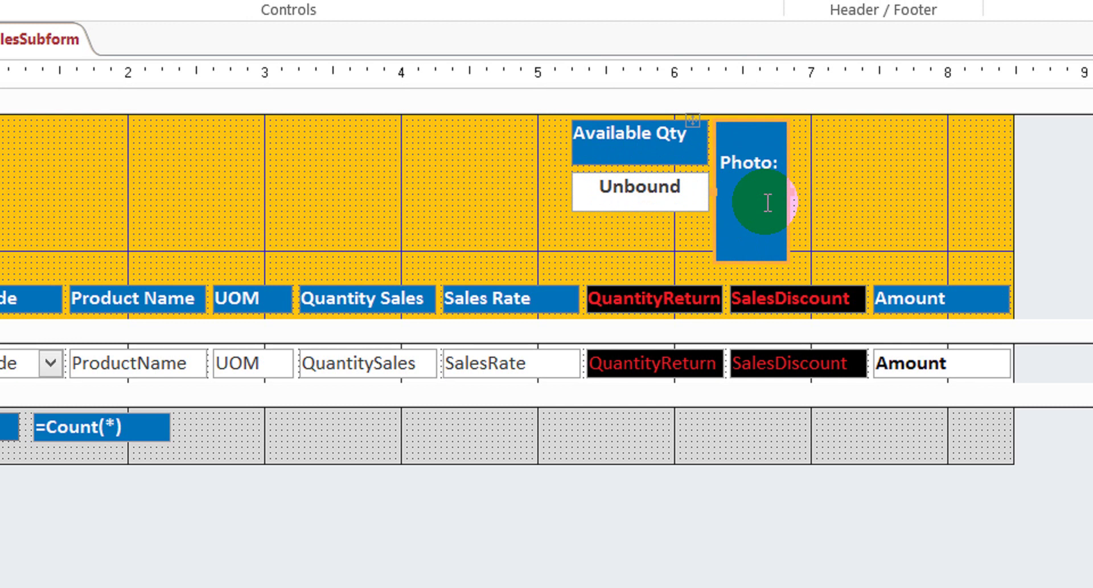
pyautogui.click(750, 249)
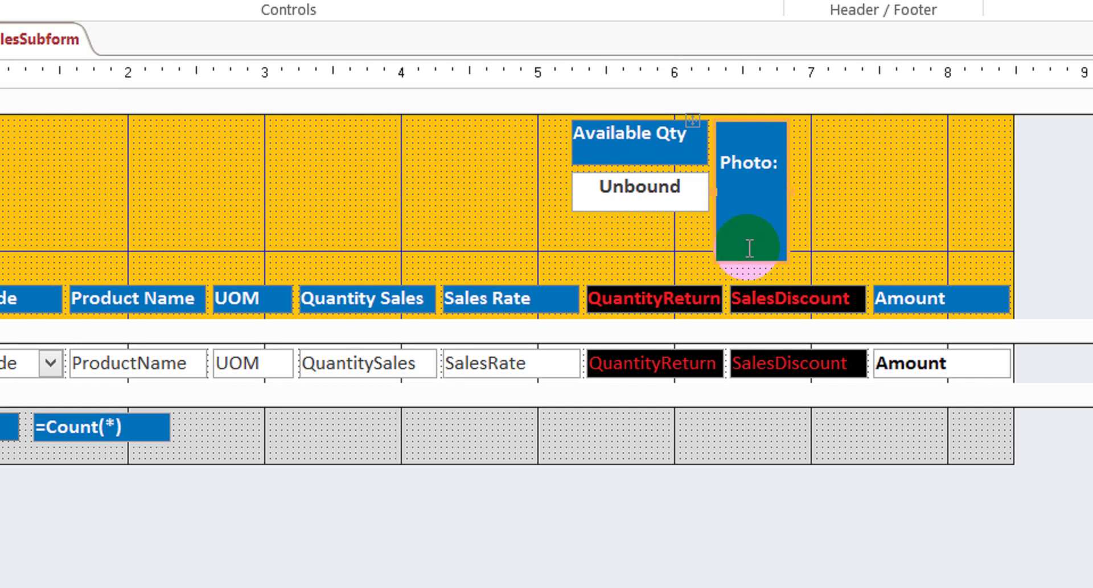
pyautogui.click(749, 247)
pyautogui.click(900, 203)
# - Insert a line break before the Photo label's caption so the text sits at mid-height
pyautogui.click(750, 153)
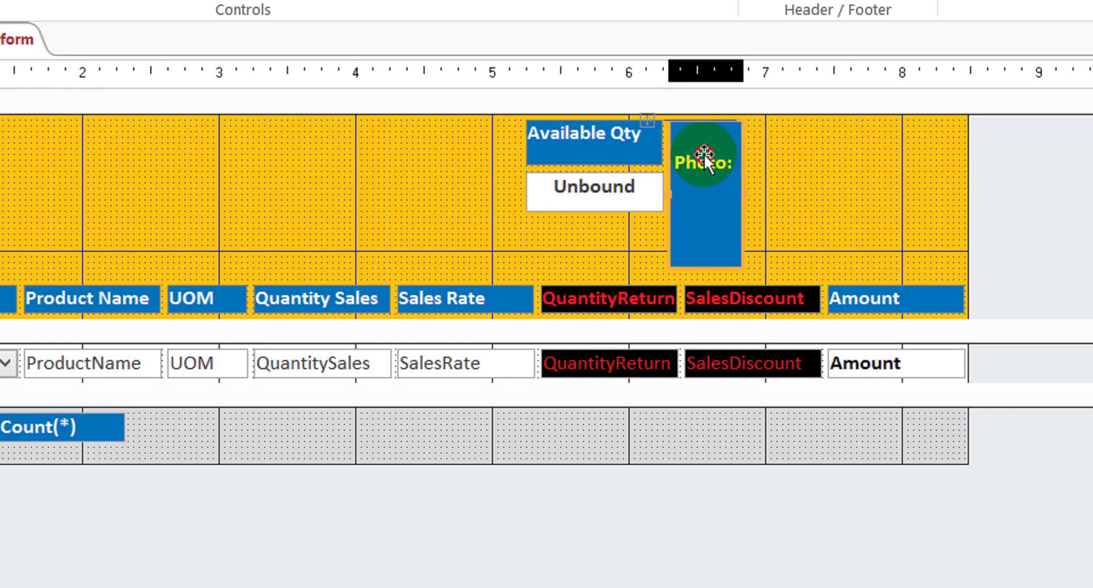
pyautogui.click(700, 164)
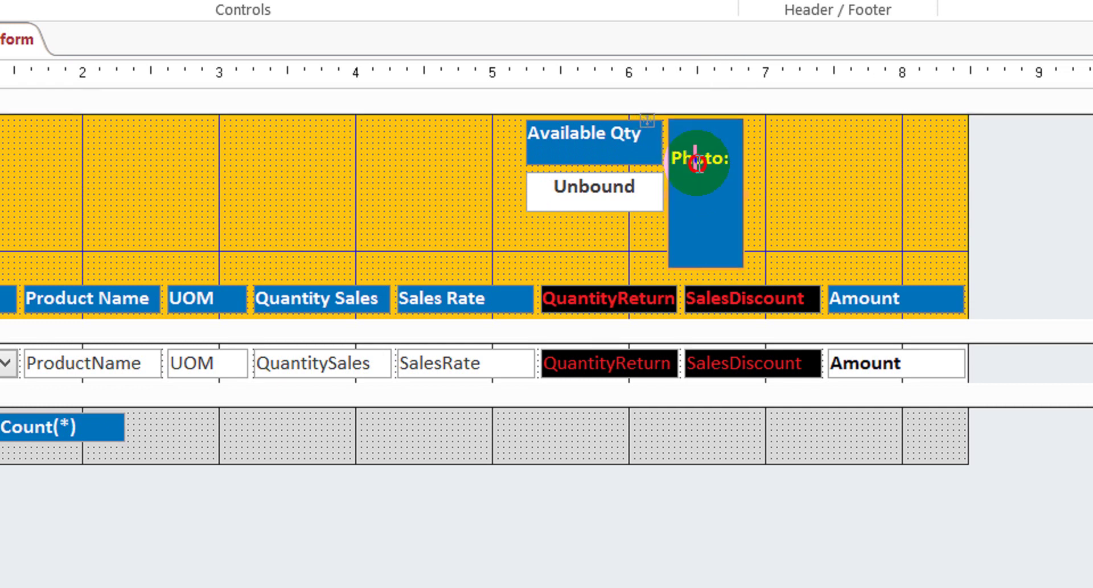
pyautogui.press('Left')
pyautogui.press('Left')
pyautogui.hotkey('ctrl', 'Return')
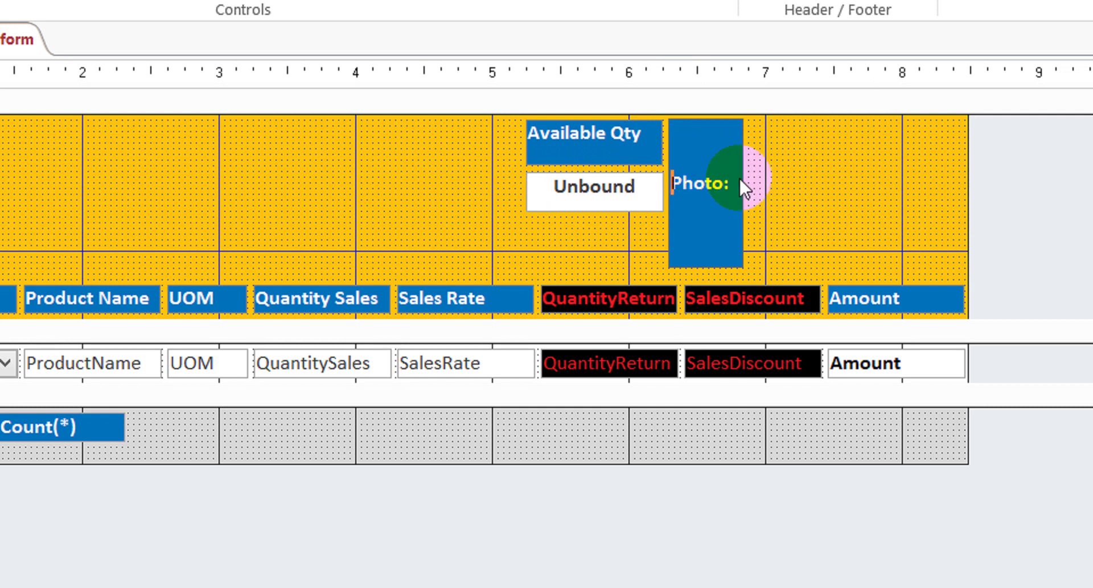
pyautogui.click(829, 186)
# - Move the Available Qty label and its text box down together so the text box ends level with the Photo label
pyautogui.click(608, 191)
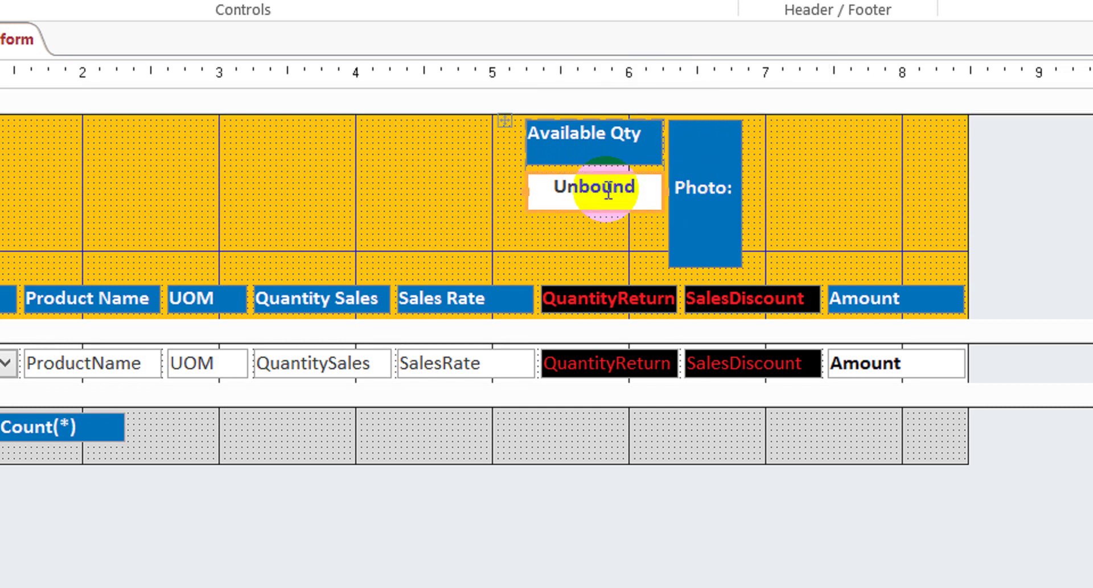
pyautogui.click(506, 122)
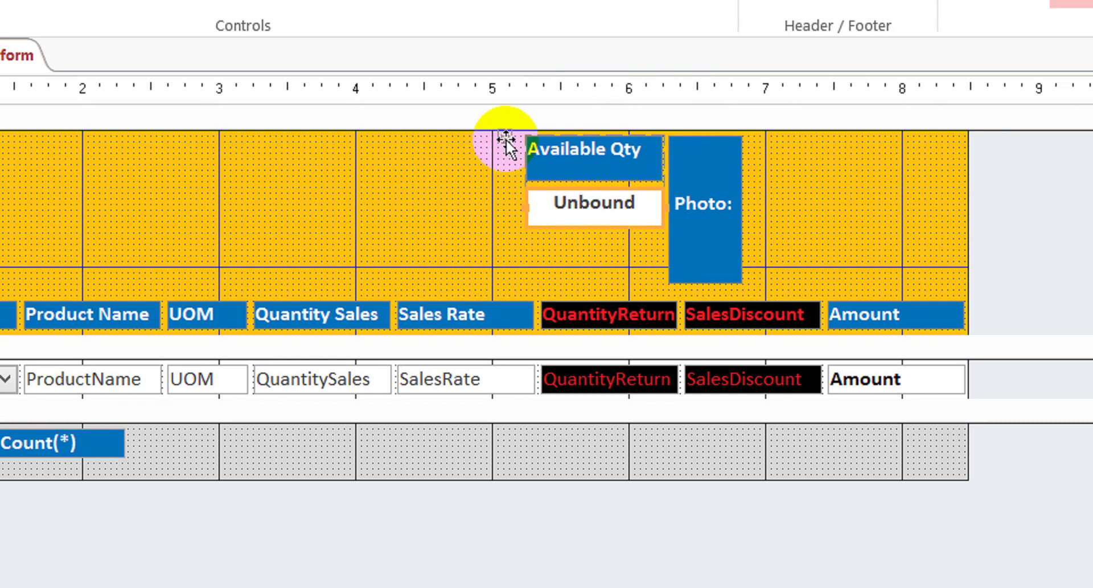
pyautogui.press('Down')
pyautogui.press('Down')
pyautogui.press('Down')
pyautogui.press('Down')
pyautogui.press('Down')
pyautogui.press('Down')
pyautogui.press('Down')
pyautogui.press('Down')
pyautogui.press('Down')
pyautogui.press('Down')
pyautogui.press('Down')
pyautogui.press('Down')
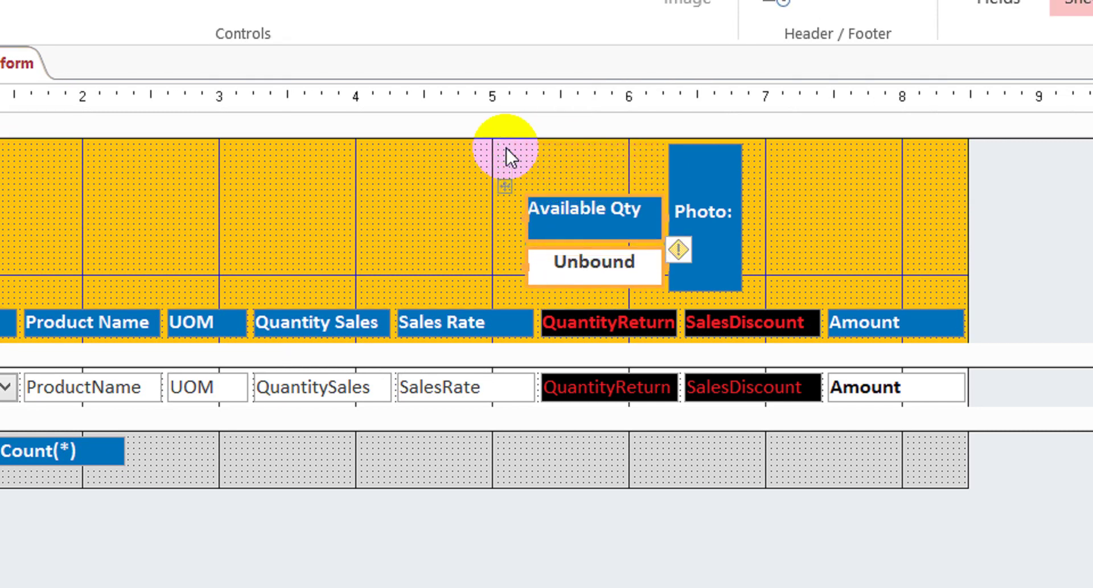
pyautogui.click(901, 210)
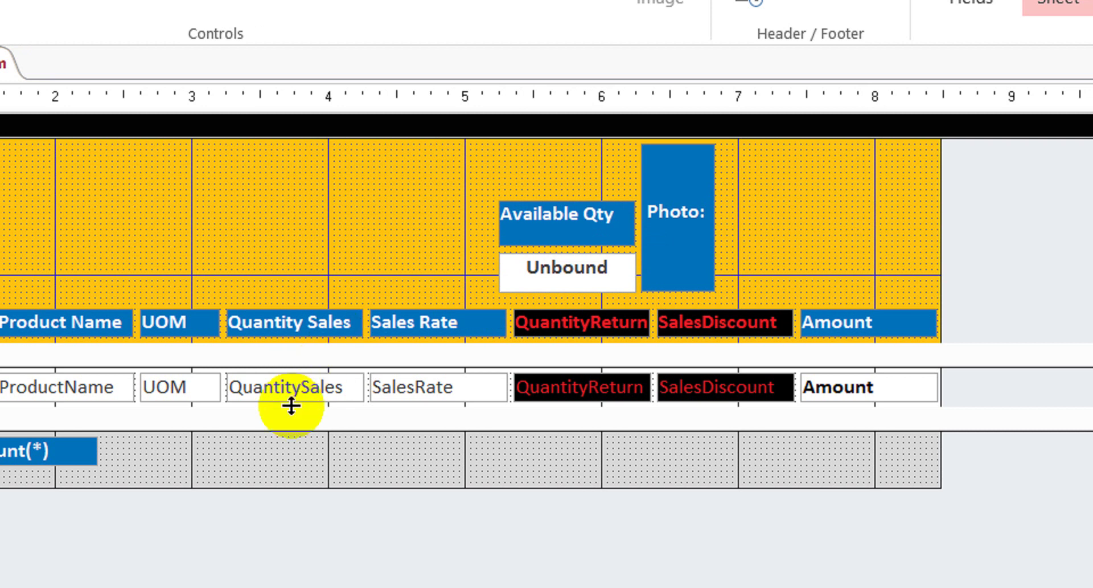
# - Copy the QuantitySales text box from Detail into the Form Footer beside =Count(*), and shrink the Detail section to fit its row
pyautogui.click(286, 389)
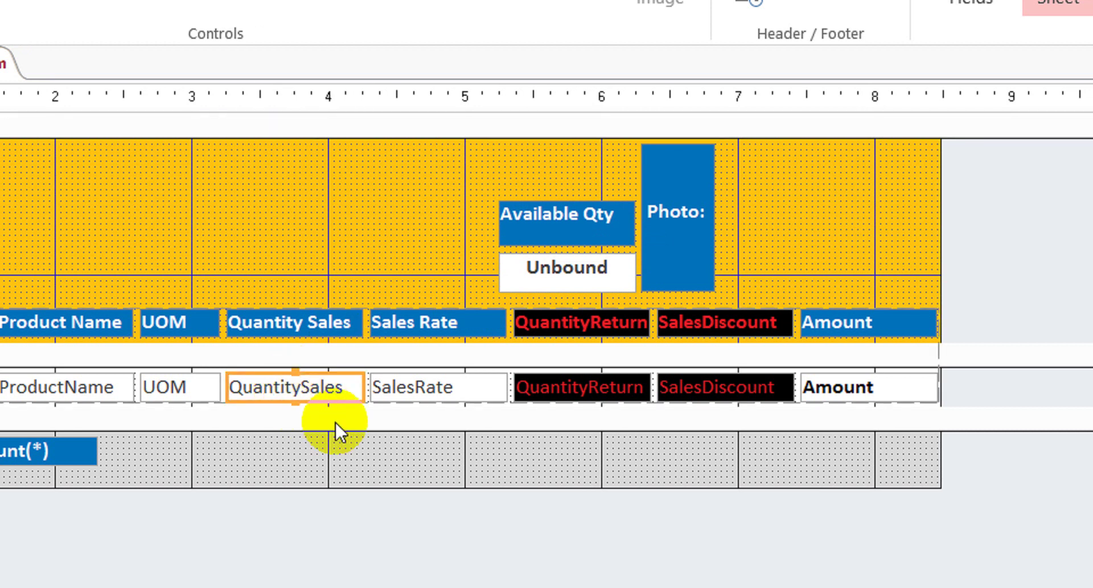
pyautogui.hotkey('ctrl', 'v')
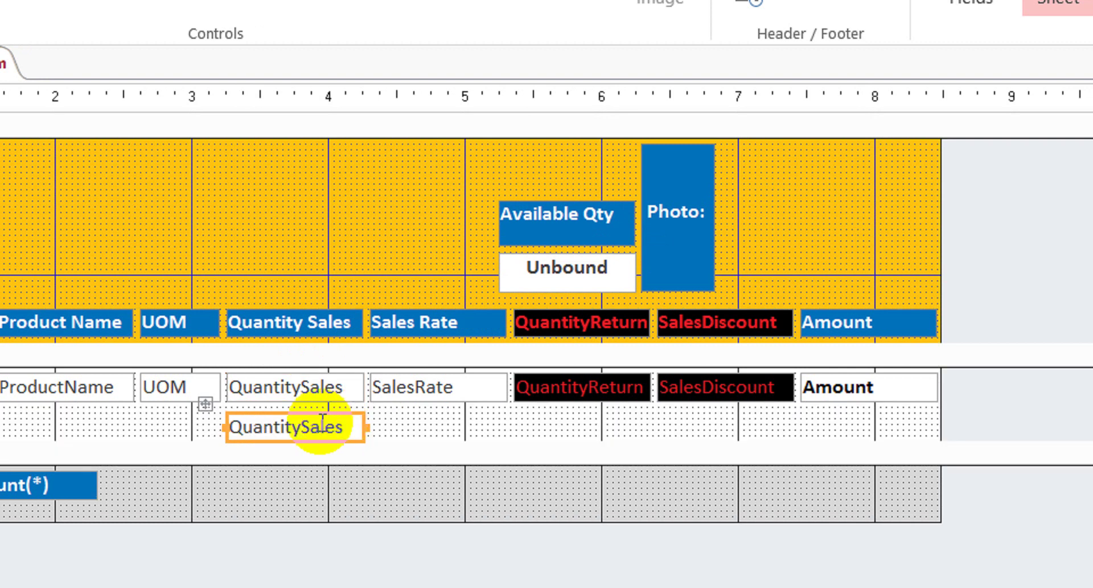
pyautogui.moveTo(223, 423); pyautogui.dragTo(103, 486)
pyautogui.moveTo(155, 460)
pyautogui.mouseDown()
pyautogui.moveTo(132, 459)
pyautogui.moveTo(148, 453)
pyautogui.mouseUp()
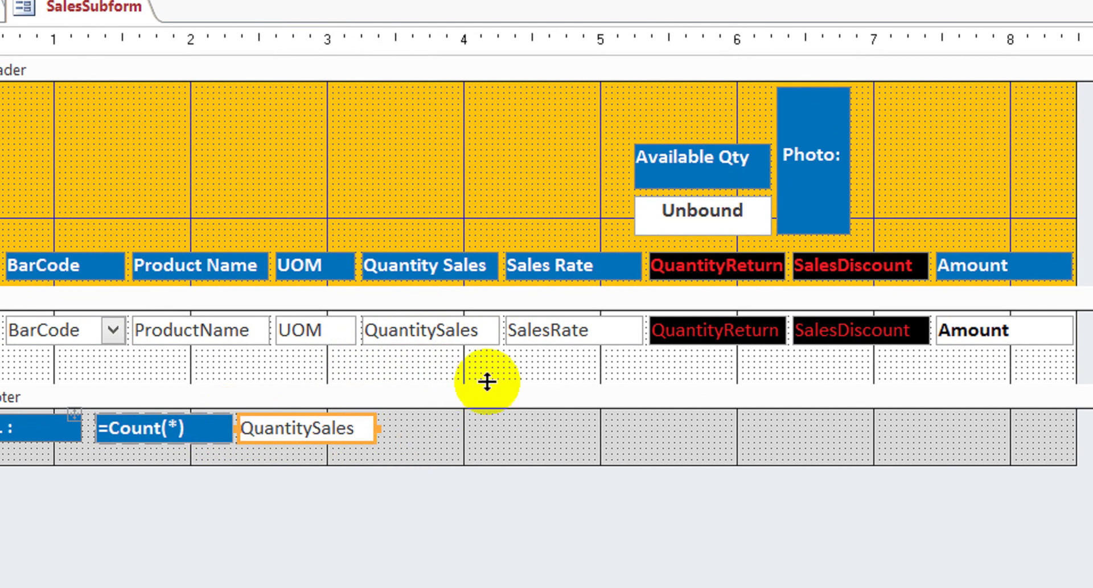
pyautogui.moveTo(487, 382); pyautogui.dragTo(500, 349)
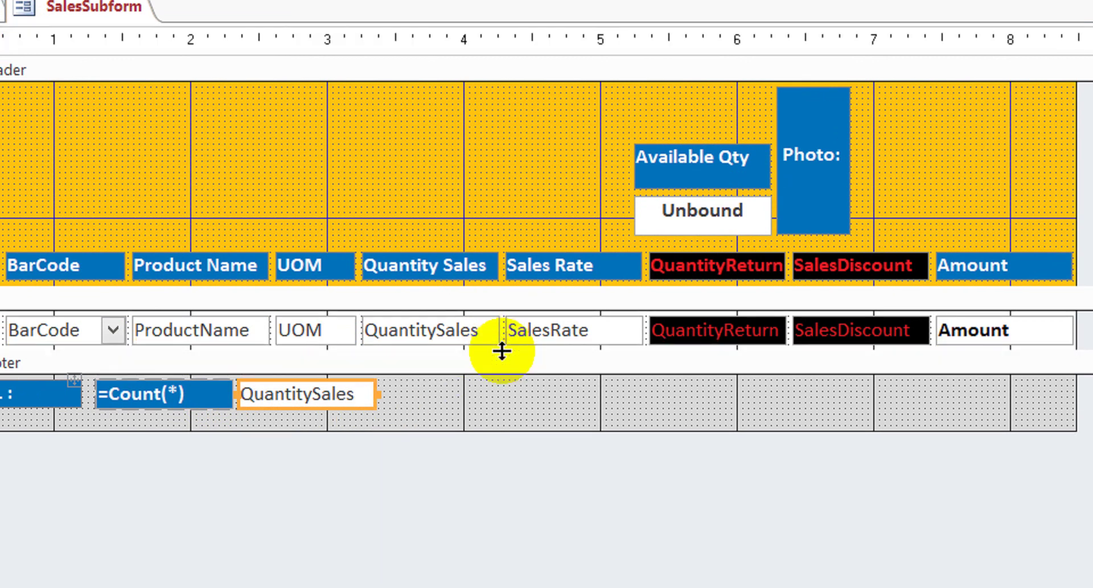
pyautogui.click(453, 391)
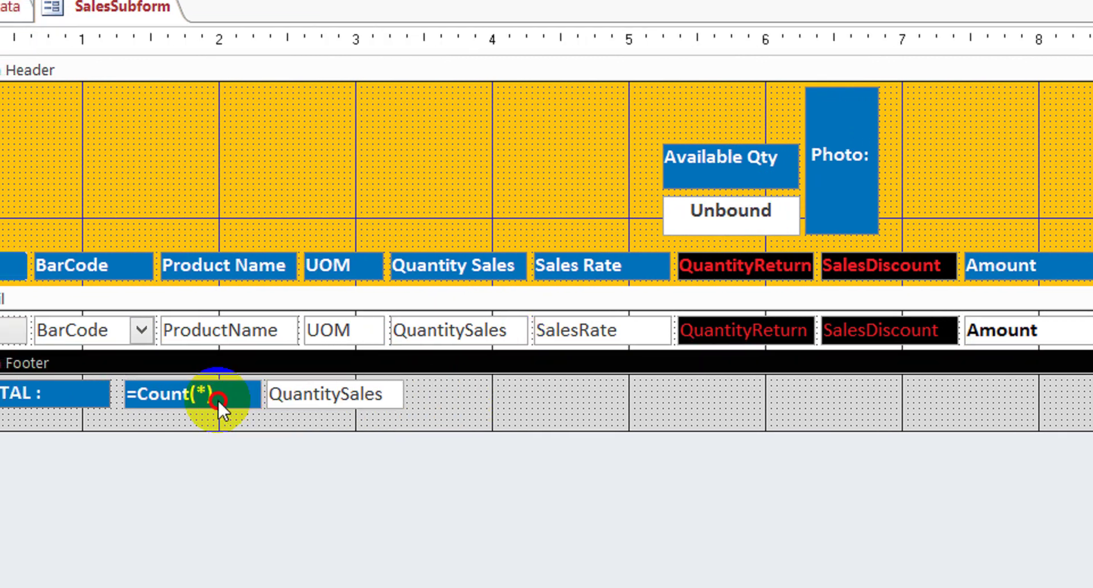
# - Apply the formatting of the =Count(*) text box to the footer's QuantitySales text box with Format Painter
pyautogui.click(191, 399)
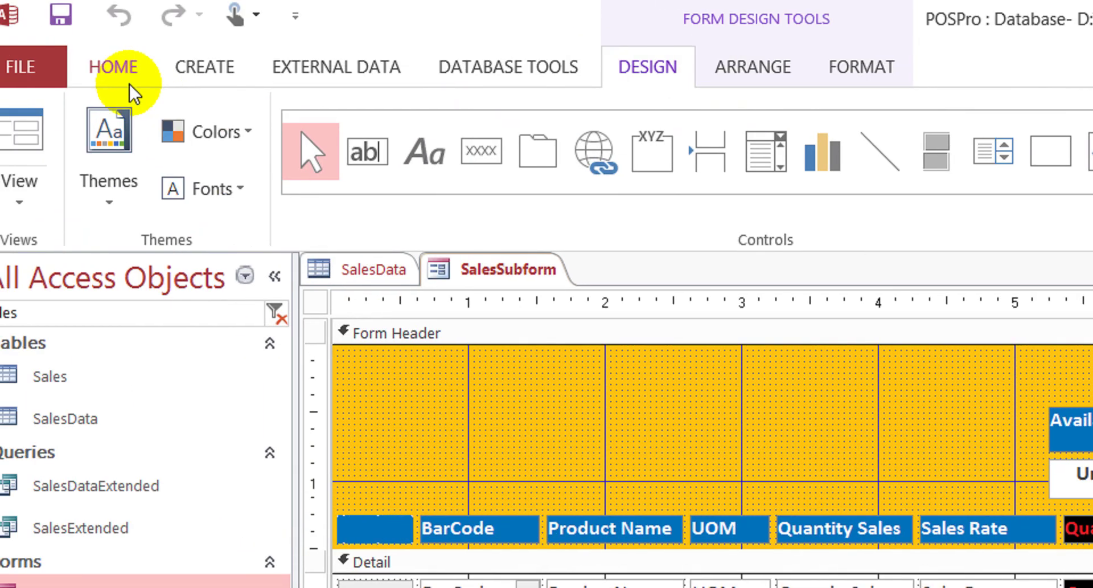
pyautogui.click(130, 74)
pyautogui.click(245, 209)
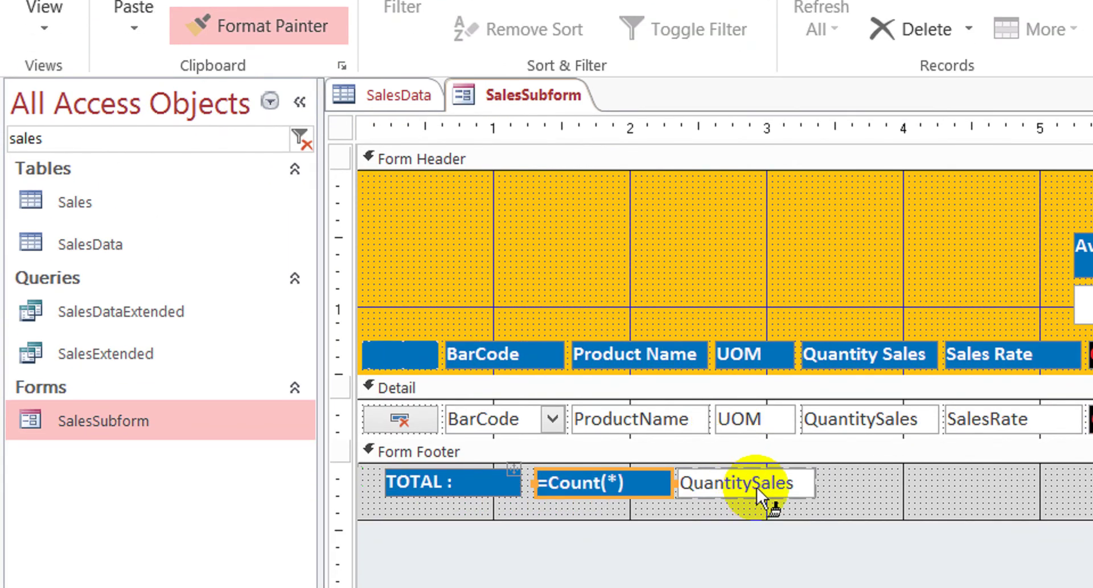
pyautogui.click(746, 547)
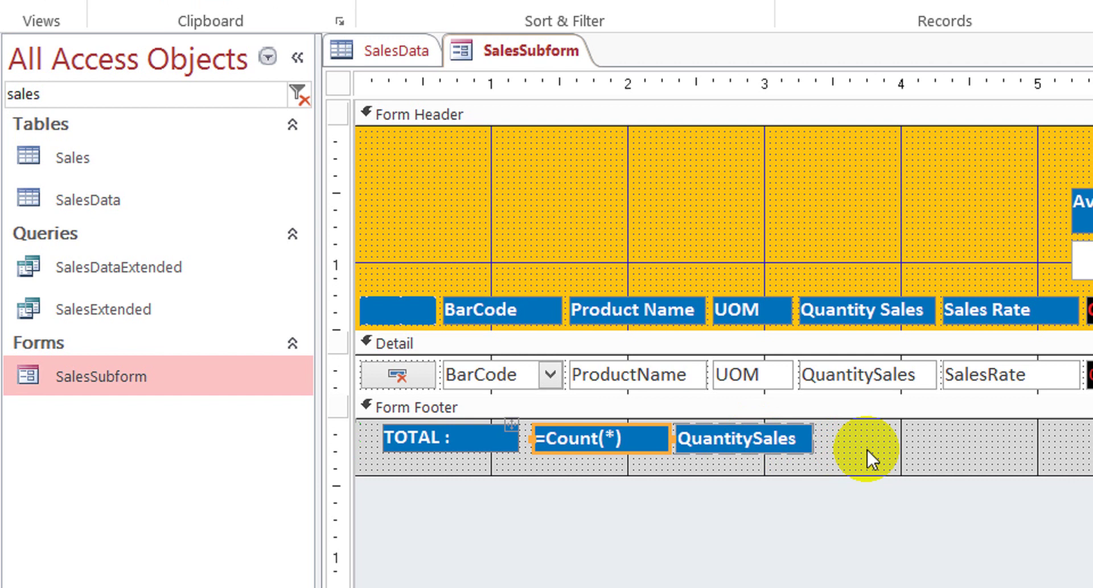
pyautogui.click(876, 566)
# - Duplicate the footer's QuantitySales text box and place the copy in the Form Footer below the QuantityReturn column
pyautogui.click(764, 430)
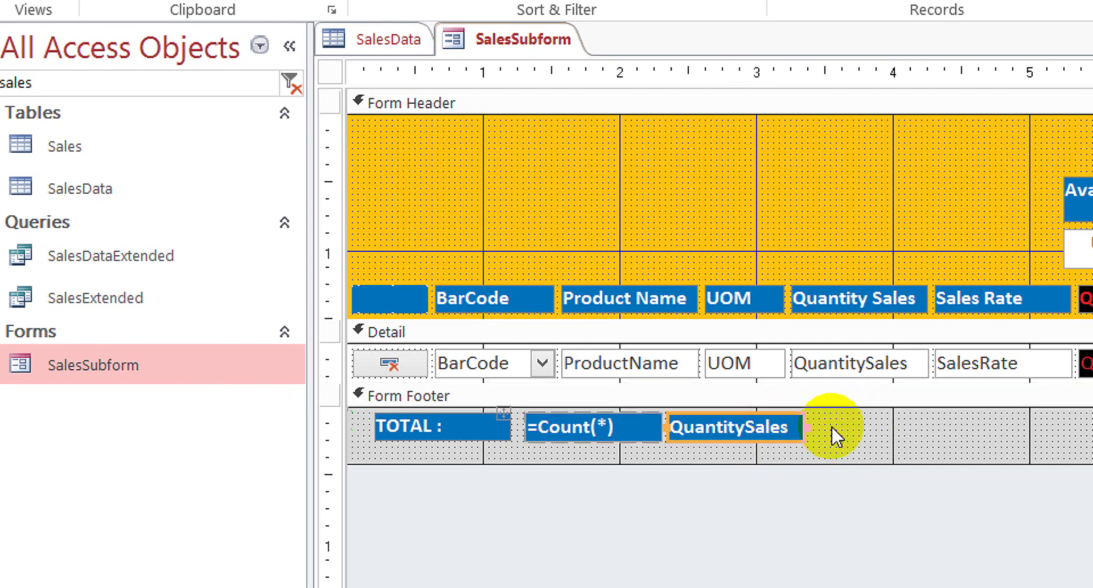
pyautogui.hotkey('ctrl', 'c')
pyautogui.hotkey('ctrl', 'v')
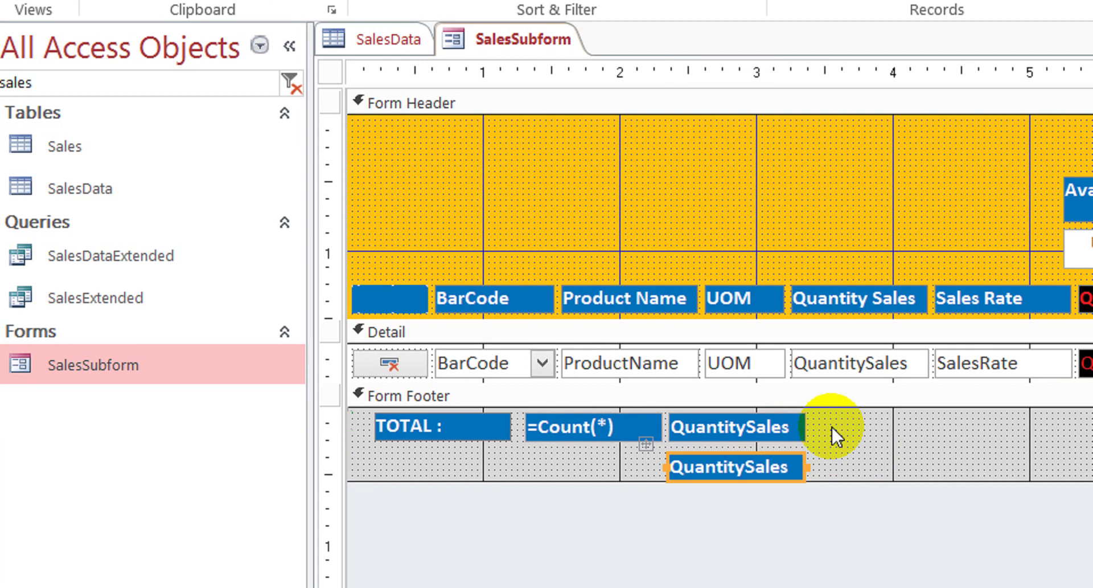
pyautogui.moveTo(650, 436); pyautogui.dragTo(1051, 399)
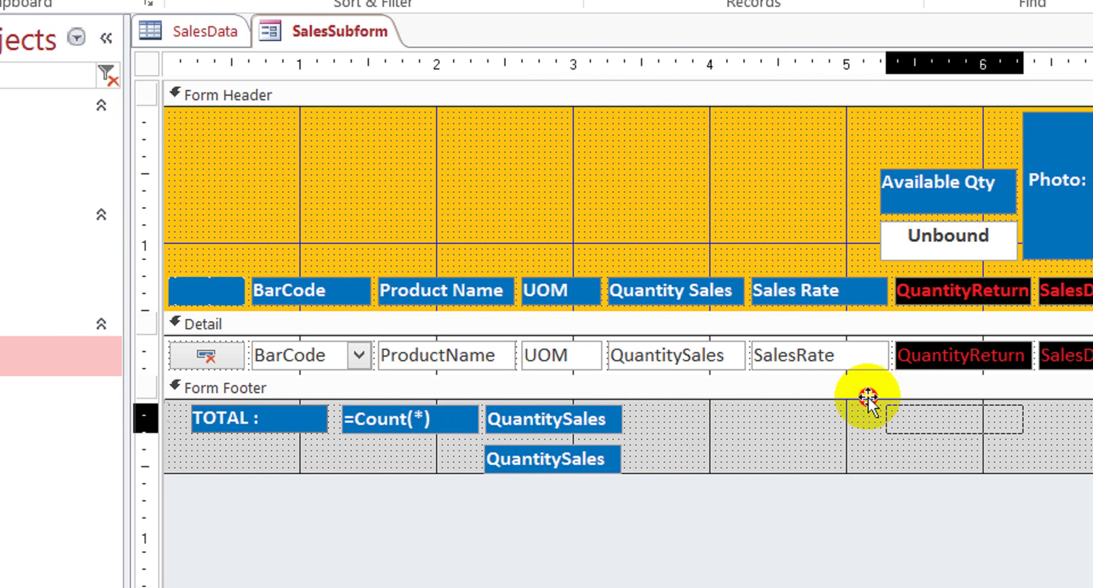
pyautogui.moveTo(868, 398)
pyautogui.mouseDown()
pyautogui.moveTo(835, 398)
pyautogui.moveTo(873, 403)
pyautogui.moveTo(866, 394)
pyautogui.mouseUp()
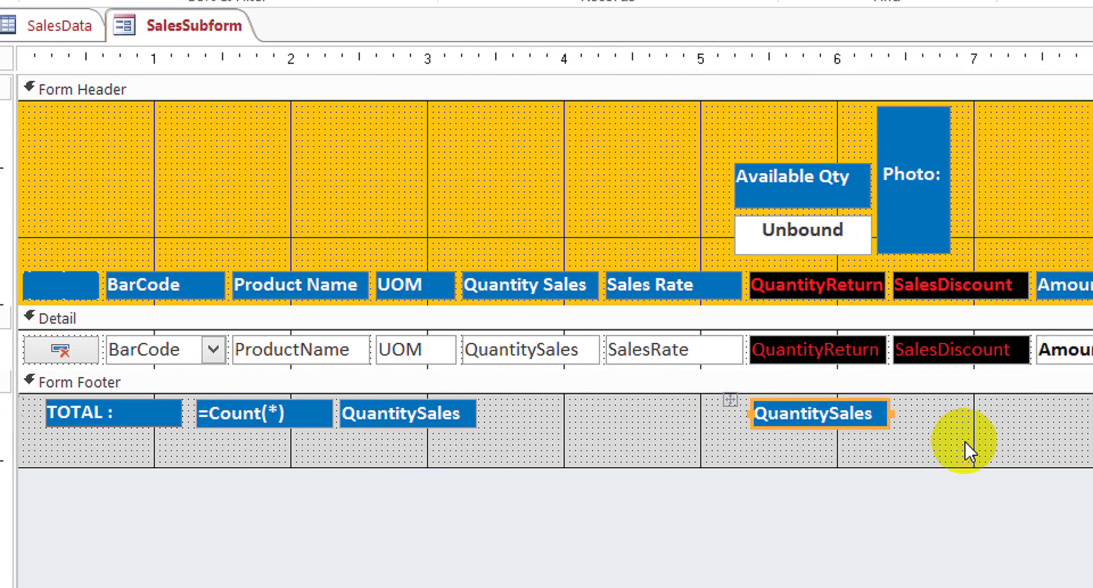
pyautogui.click(1038, 448)
# - Widen the =Count(*) text box until the adjoining footer QuantitySales box lines up below the Quantity Sales column
pyautogui.click(231, 407)
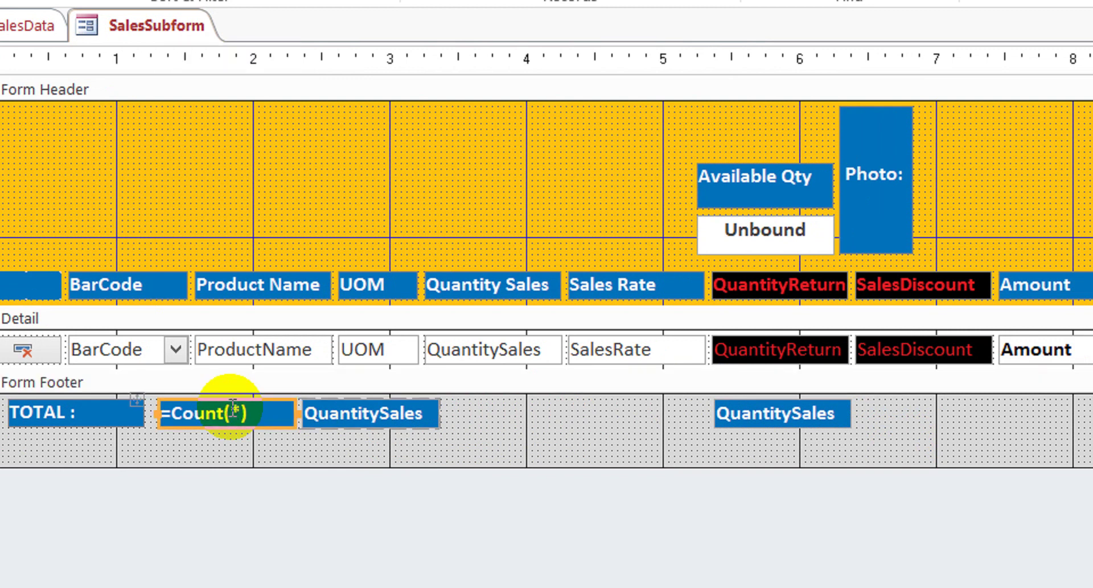
pyautogui.hotkey('shift', 'Right')
pyautogui.hotkey('shift', 'Right')
pyautogui.hotkey('shift', 'Right')
pyautogui.hotkey('shift', 'Right')
pyautogui.hotkey('shift', 'Right')
pyautogui.hotkey('shift', 'Right')
pyautogui.hotkey('shift', 'Right')
pyautogui.hotkey('shift', 'Right')
pyautogui.hotkey('shift', 'Right')
pyautogui.hotkey('shift', 'Right')
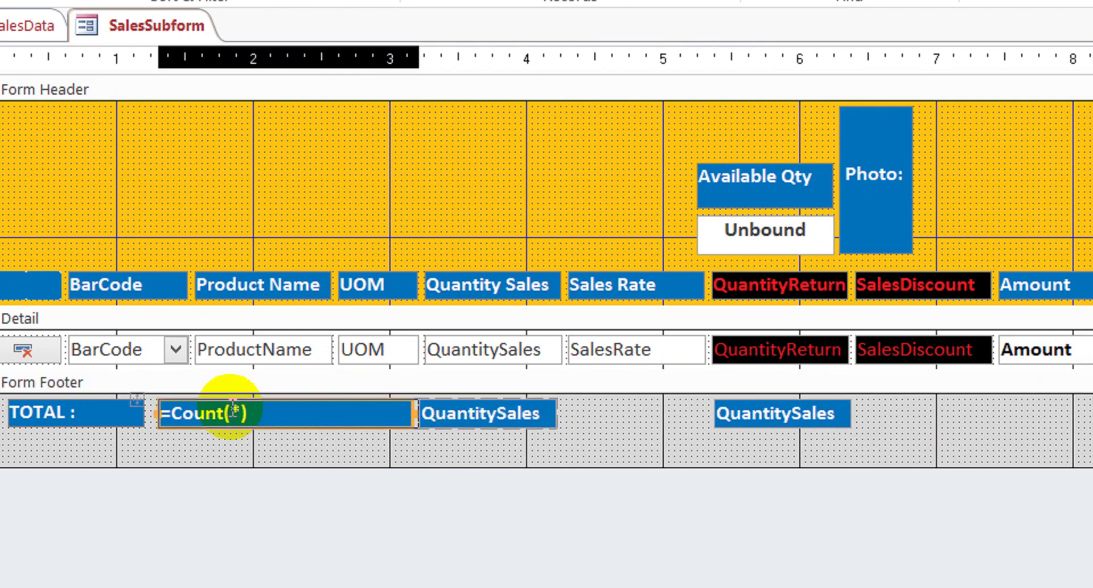
pyautogui.hotkey('shift', 'Right')
pyautogui.hotkey('shift', 'Right')
pyautogui.hotkey('shift', 'Right')
pyautogui.hotkey('shift', 'Right')
pyautogui.hotkey('shift', 'Right')
pyautogui.hotkey('shift', 'Right')
pyautogui.hotkey('shift', 'Right')
pyautogui.hotkey('shift', 'Right')
pyautogui.hotkey('shift', 'Right')
pyautogui.hotkey('shift', 'Right')
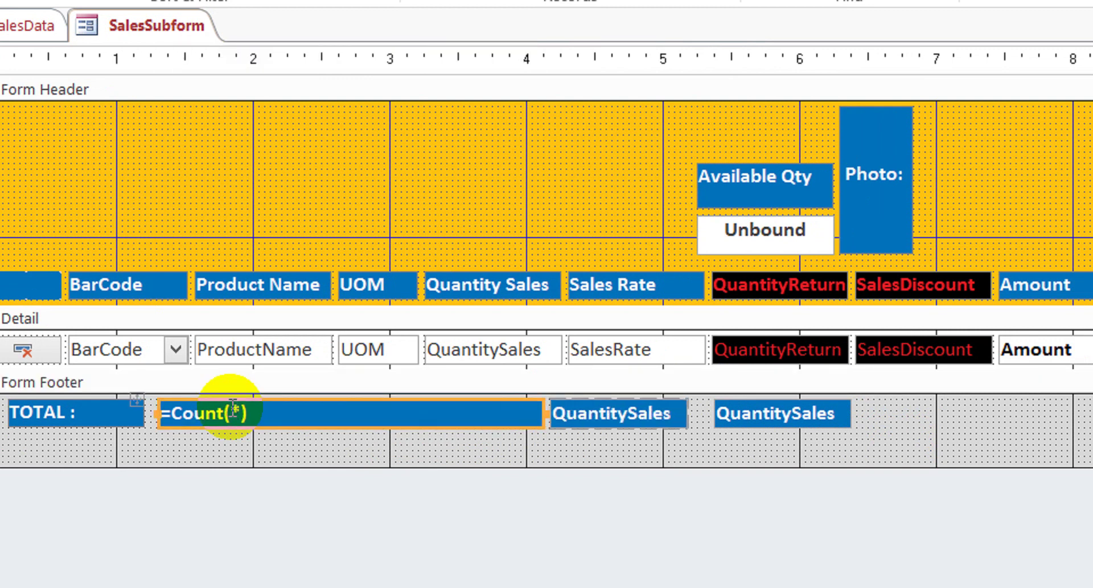
pyautogui.hotkey('shift', 'Left')
pyautogui.hotkey('shift', 'Left')
pyautogui.hotkey('shift', 'Left')
pyautogui.hotkey('shift', 'Left')
pyautogui.hotkey('shift', 'Left')
pyautogui.hotkey('shift', 'Left')
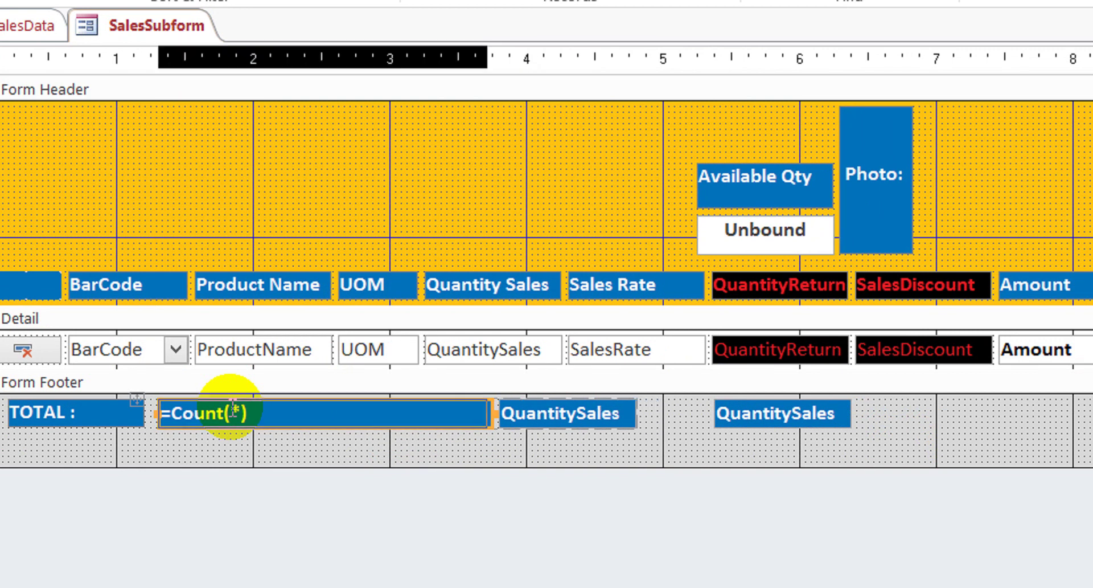
pyautogui.hotkey('shift', 'Left')
pyautogui.hotkey('shift', 'Left')
pyautogui.hotkey('shift', 'Left')
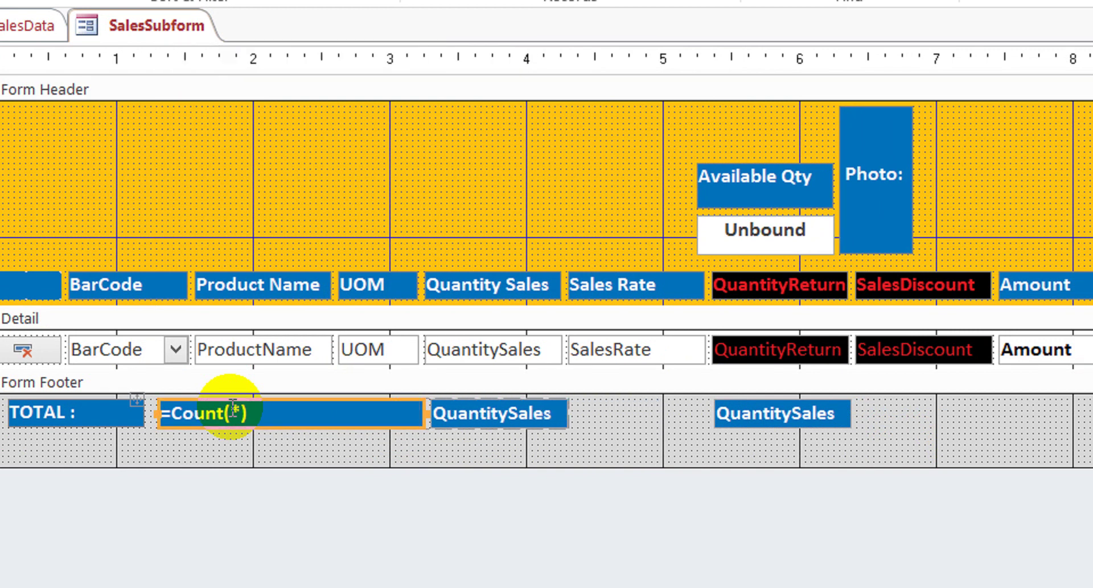
pyautogui.hotkey('shift', 'Left')
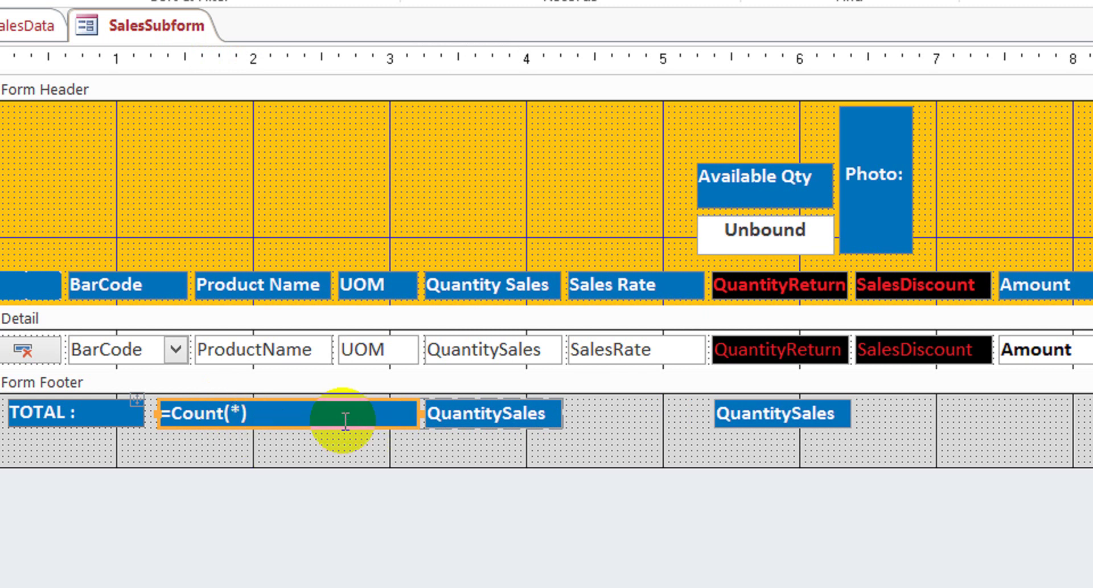
# - Move the footer's spare QuantitySales box below the Sales Rate column and place another copy of it below the QuantityReturn column
pyautogui.click(749, 415)
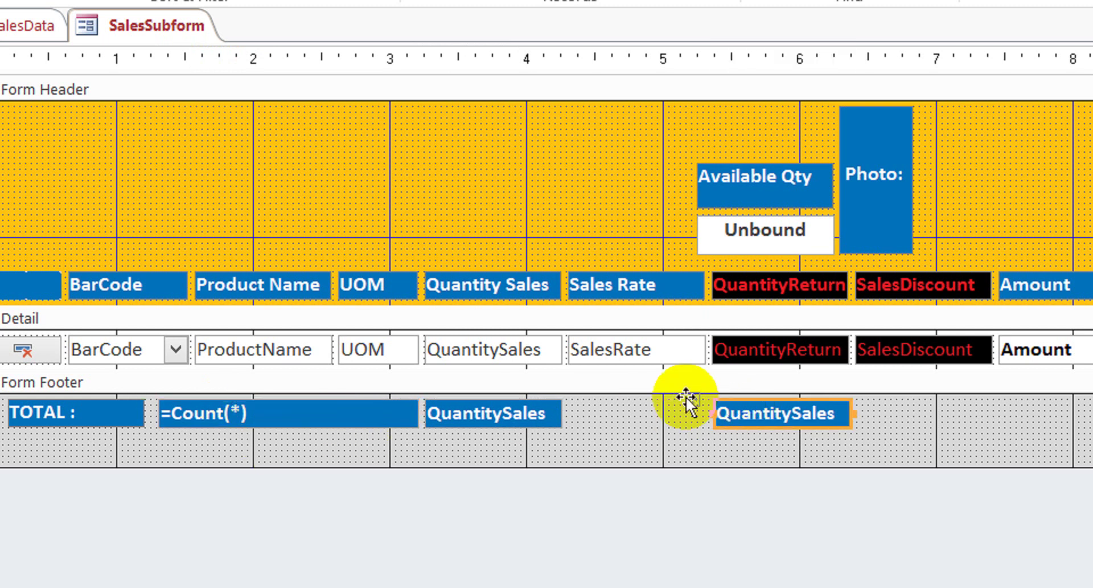
pyautogui.moveTo(695, 407); pyautogui.dragTo(559, 401)
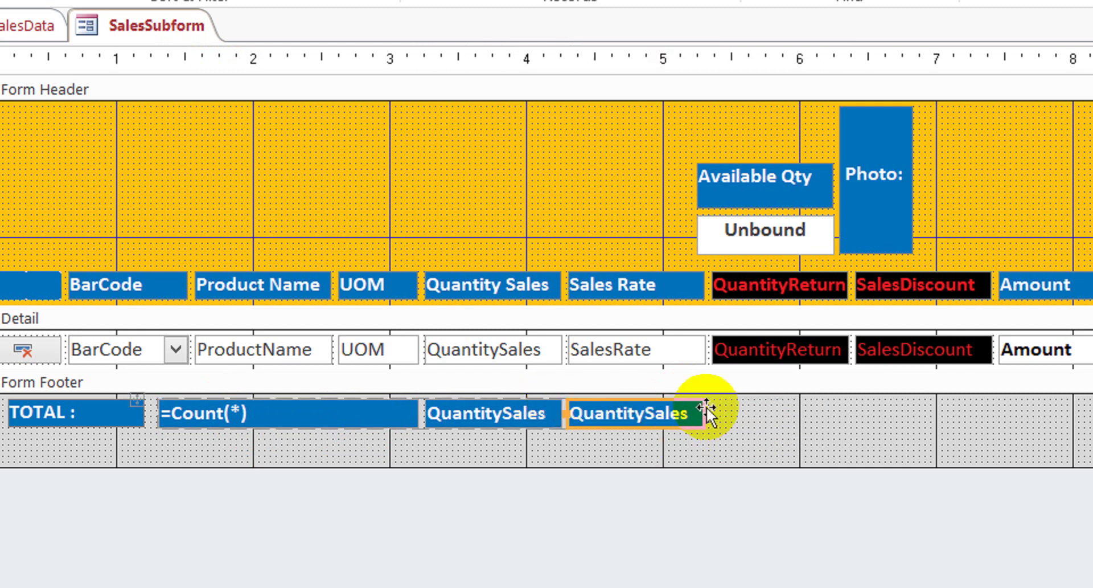
pyautogui.hotkey('ctrl', 'v')
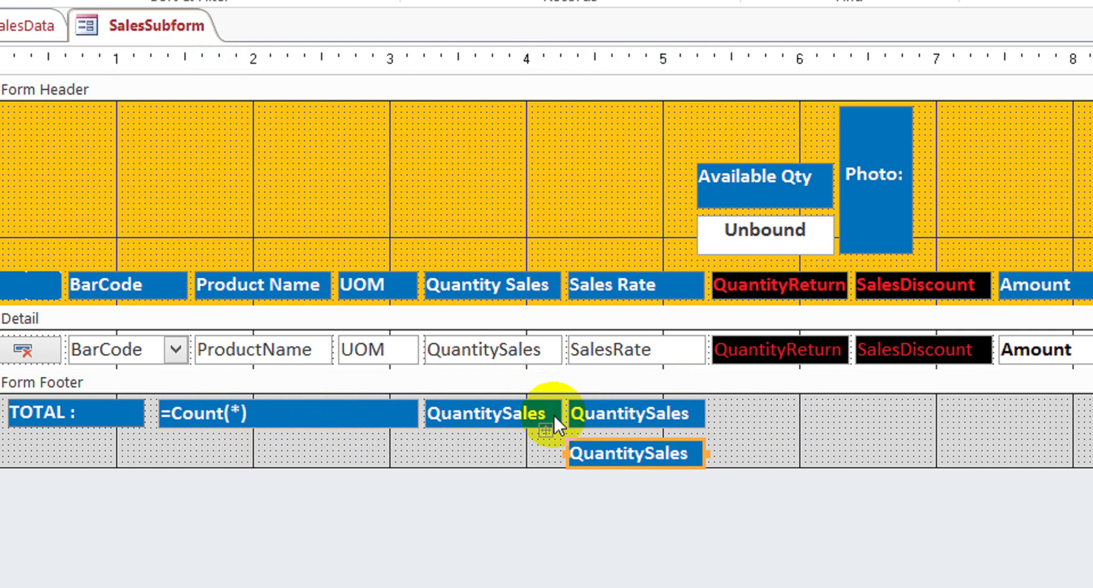
pyautogui.moveTo(542, 427); pyautogui.dragTo(720, 397)
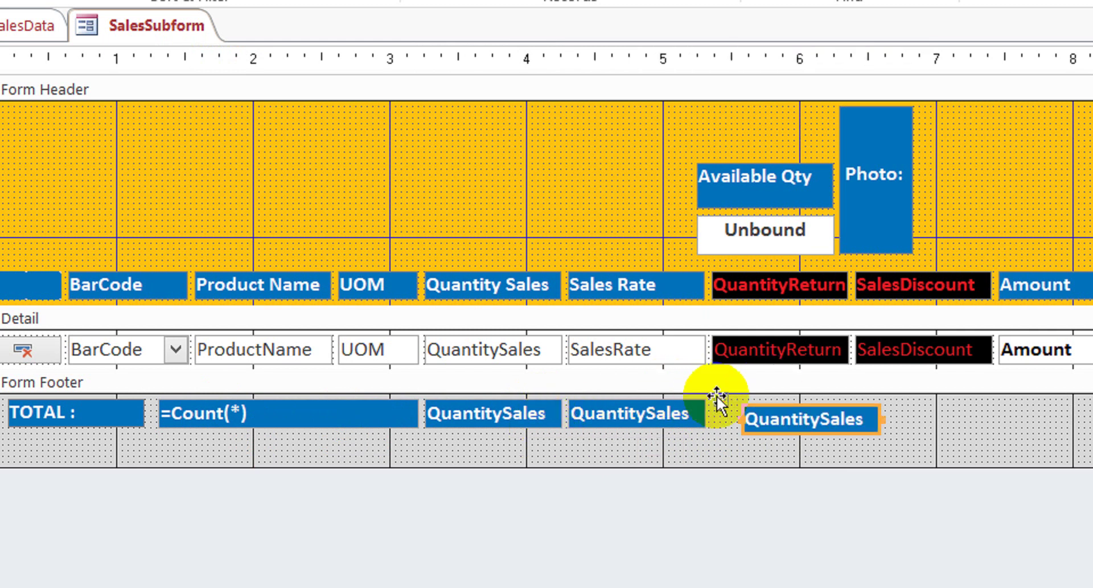
pyautogui.click(747, 411)
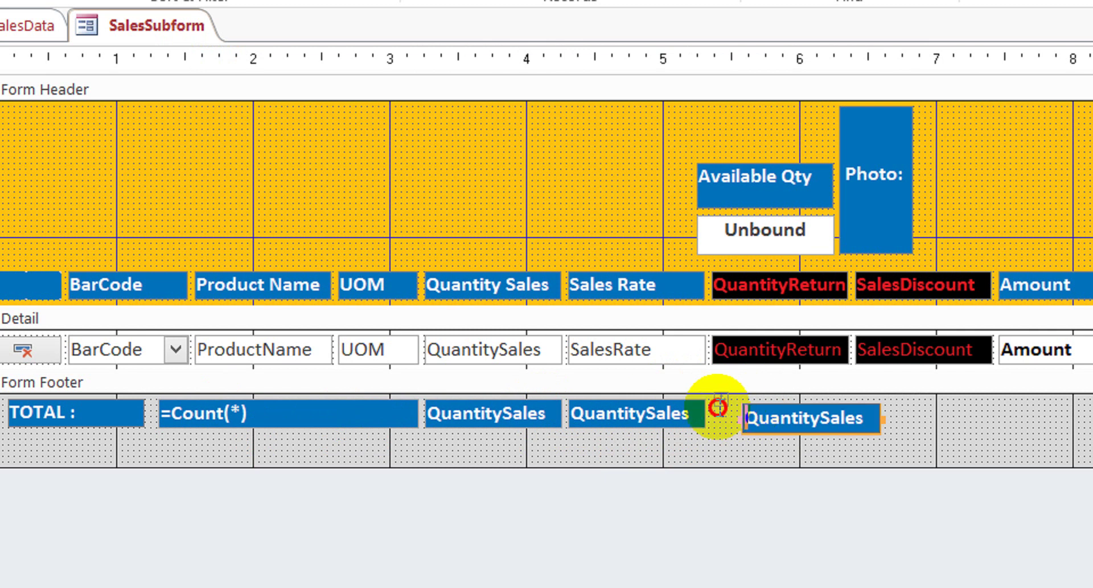
pyautogui.click(701, 407)
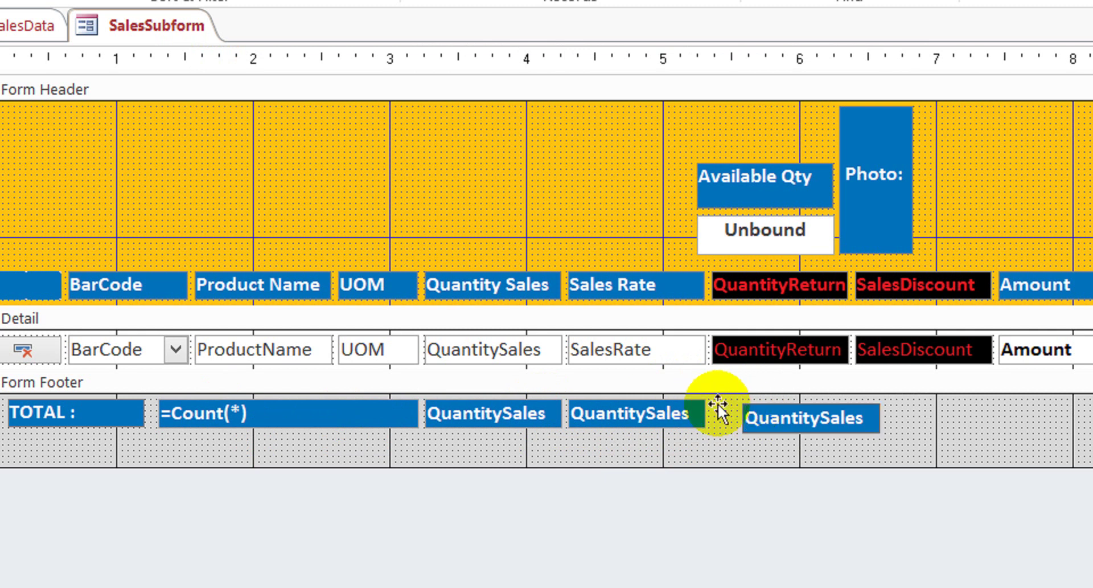
pyautogui.click(839, 430)
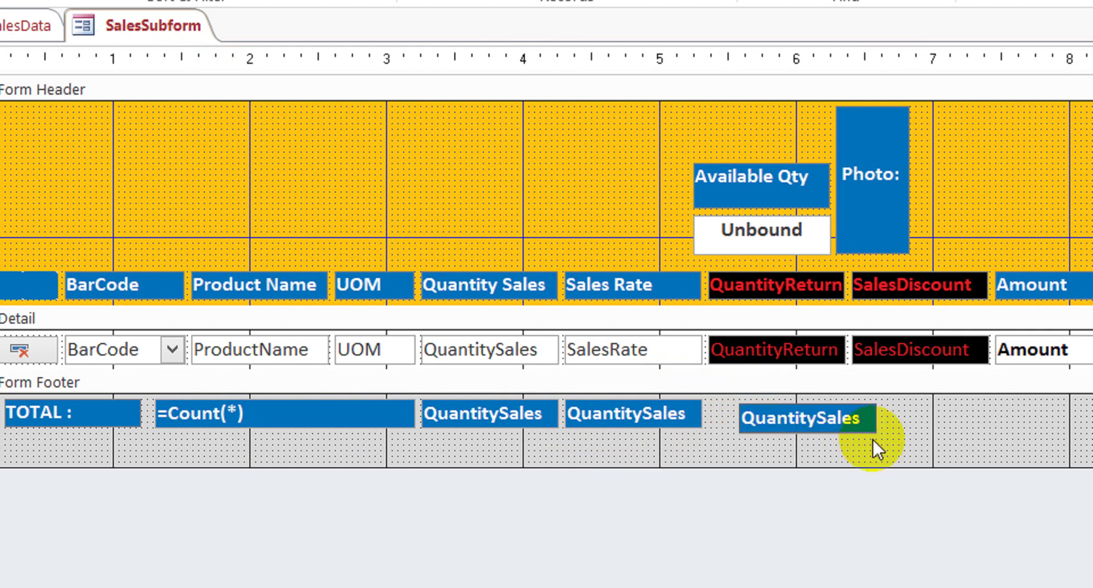
pyautogui.click(915, 418)
pyautogui.click(883, 420)
pyautogui.moveTo(828, 420); pyautogui.dragTo(667, 421)
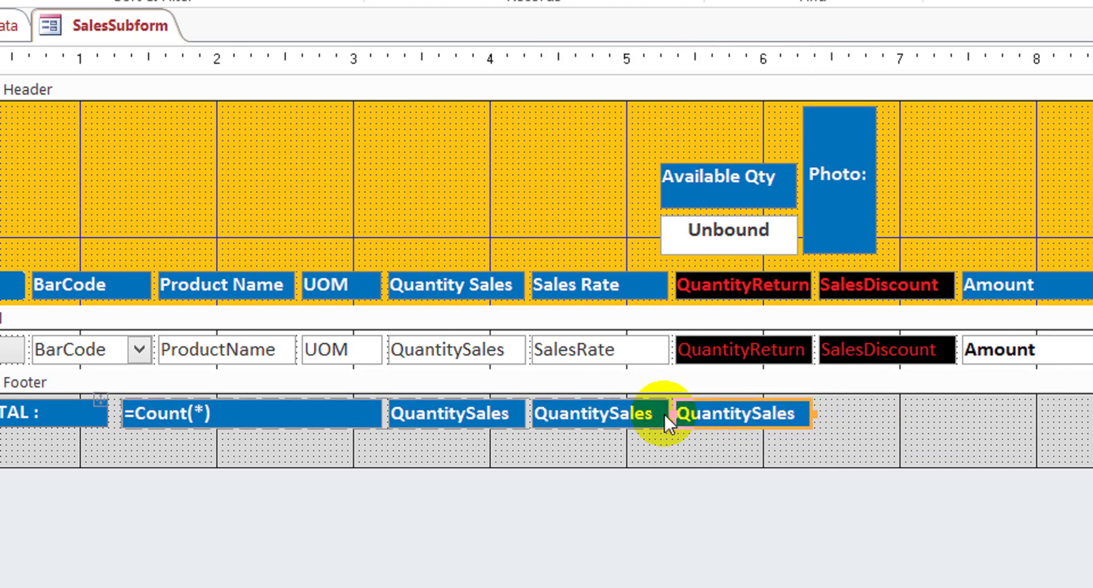
# - Place a copy of the QuantitySales box below the SalesDiscount column in the Form Footer and paste one more copy beneath it
pyautogui.click(865, 437)
pyautogui.hotkey('ctrl', 'v')
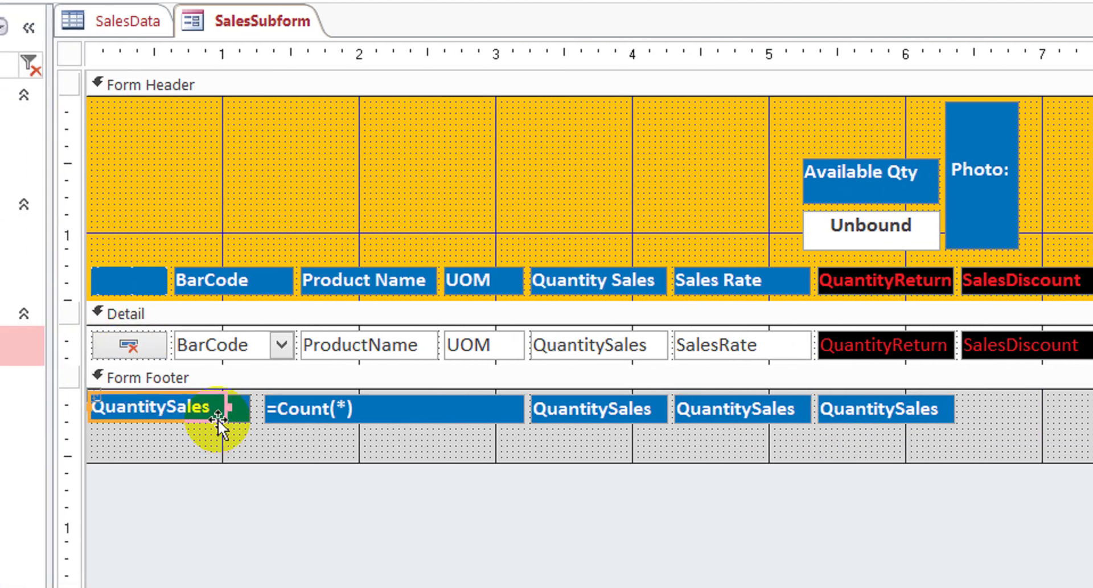
pyautogui.moveTo(909, 434); pyautogui.dragTo(1034, 410)
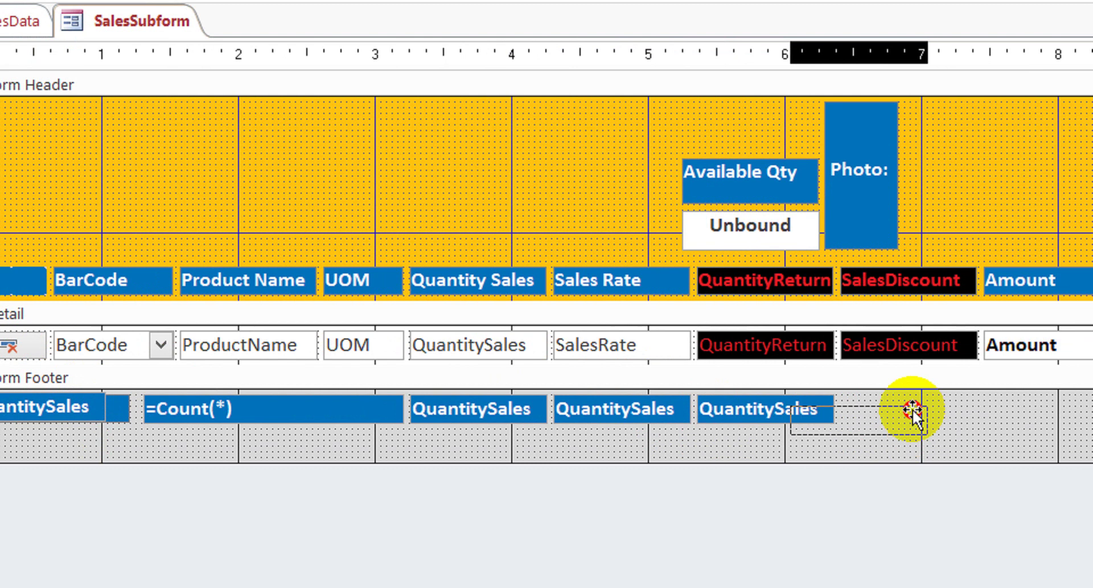
pyautogui.moveTo(913, 411); pyautogui.dragTo(830, 400)
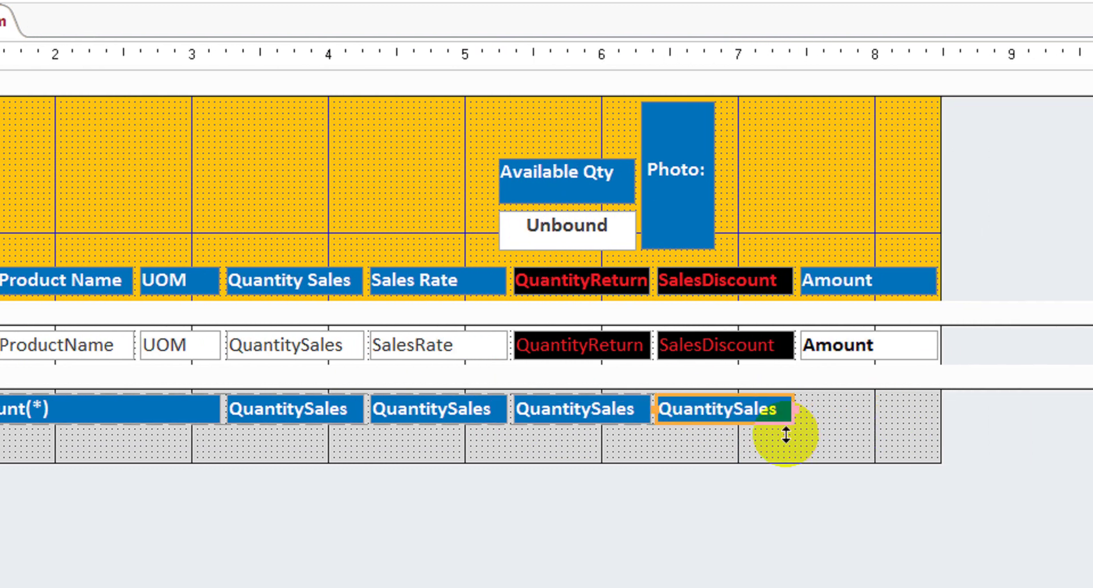
pyautogui.moveTo(786, 435); pyautogui.dragTo(784, 442)
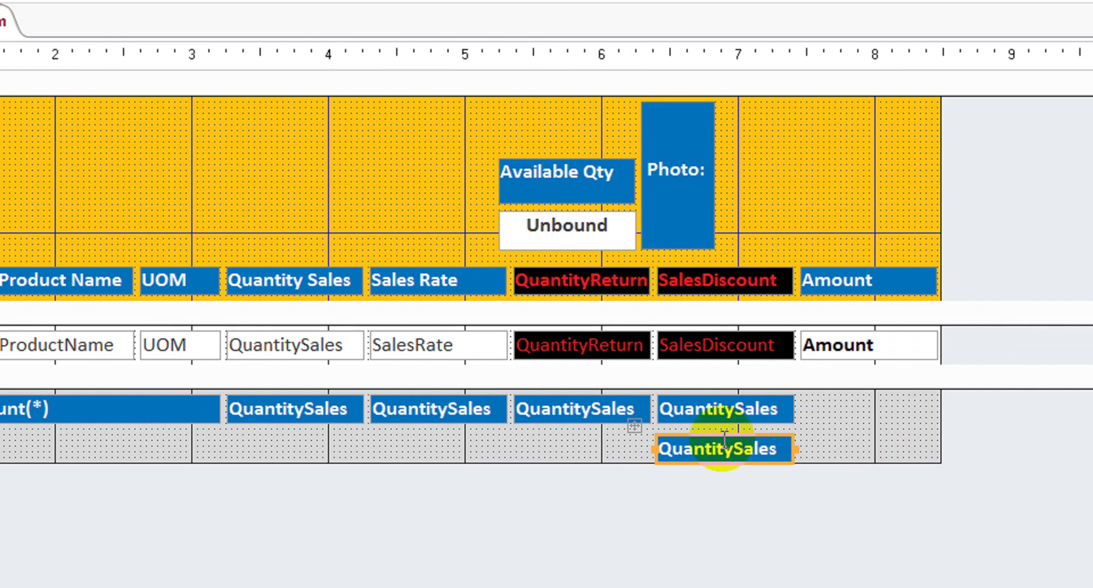
pyautogui.moveTo(627, 434); pyautogui.dragTo(780, 387)
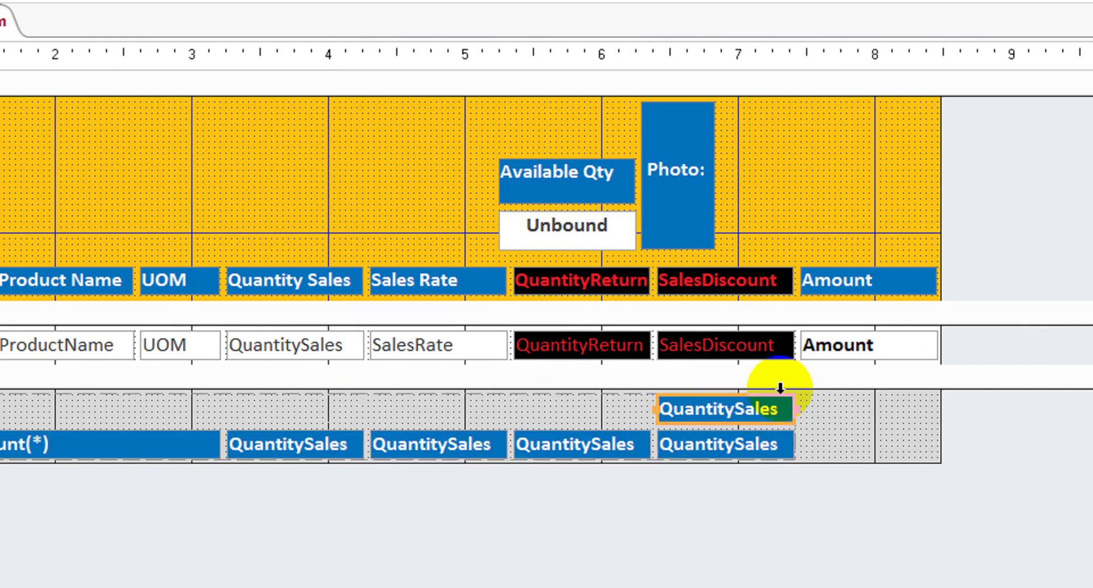
pyautogui.hotkey('ctrl', 'z')
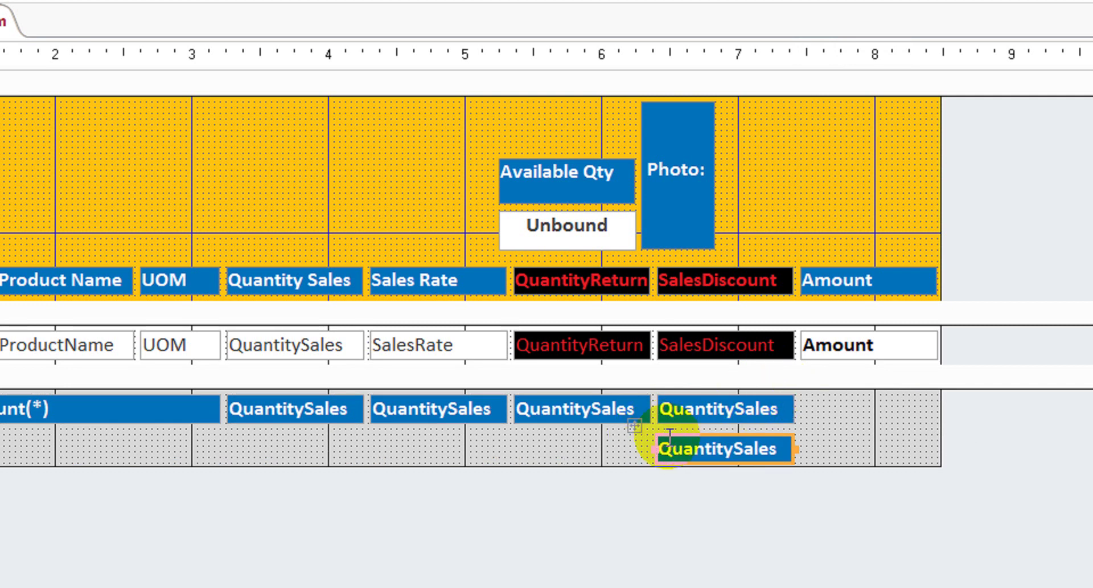
pyautogui.moveTo(663, 434)
pyautogui.mouseDown()
pyautogui.moveTo(696, 459)
pyautogui.moveTo(763, 442)
pyautogui.moveTo(805, 393)
pyautogui.moveTo(773, 396)
pyautogui.mouseUp()
pyautogui.hotkey('ctrl', 'z')
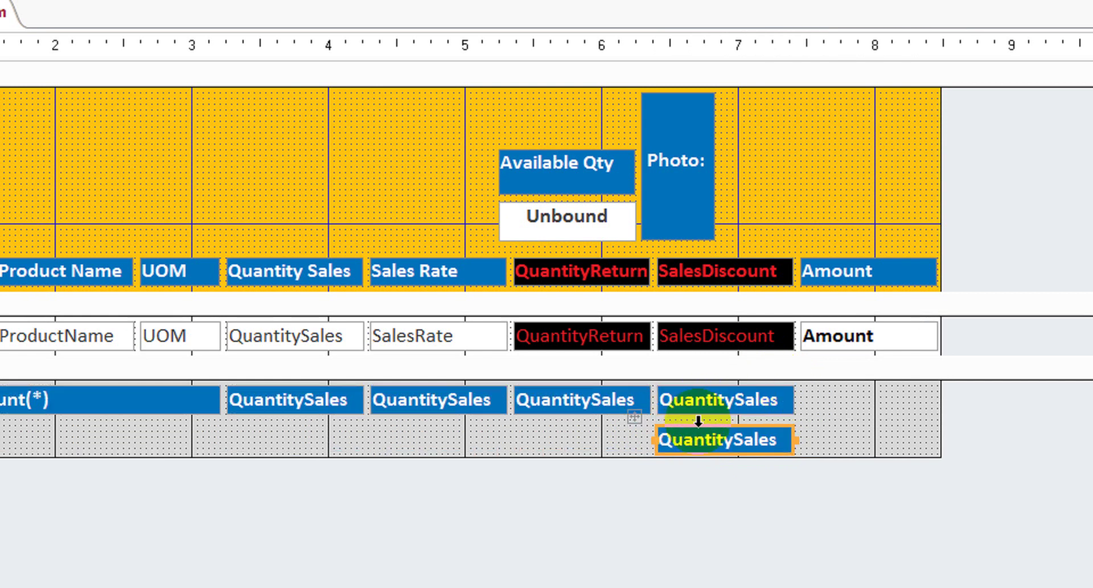
# - Move the newly pasted QuantitySales box into the footer row below the Amount column
pyautogui.moveTo(705, 423)
pyautogui.mouseDown()
pyautogui.moveTo(801, 444)
pyautogui.moveTo(839, 408)
pyautogui.moveTo(775, 395)
pyautogui.mouseUp()
pyautogui.click(863, 428)
pyautogui.scroll(-1, 747, 427)
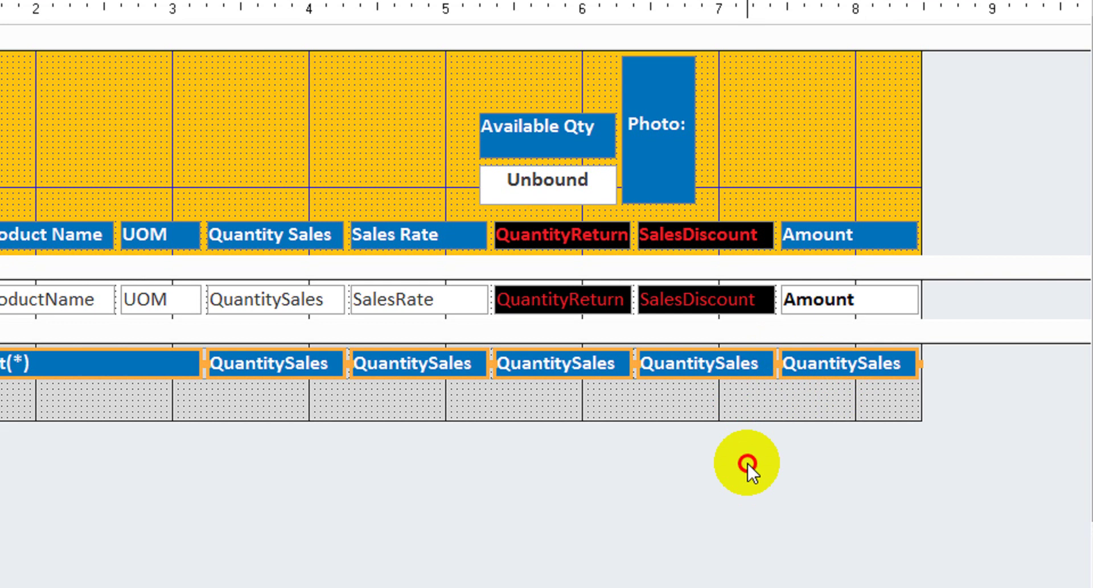
# - Clear the QuantitySales field reference from the footer text box below the SalesDiscount column, keeping the box itself
pyautogui.click(706, 353)
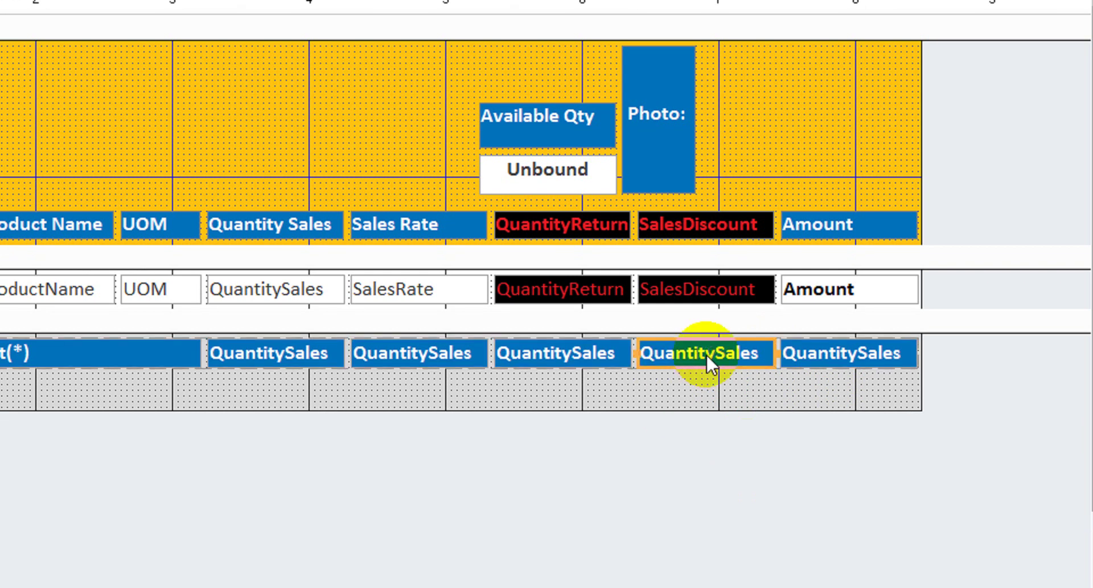
pyautogui.press('Delete')
pyautogui.click(706, 353)
pyautogui.hotkey('ctrl', 'z')
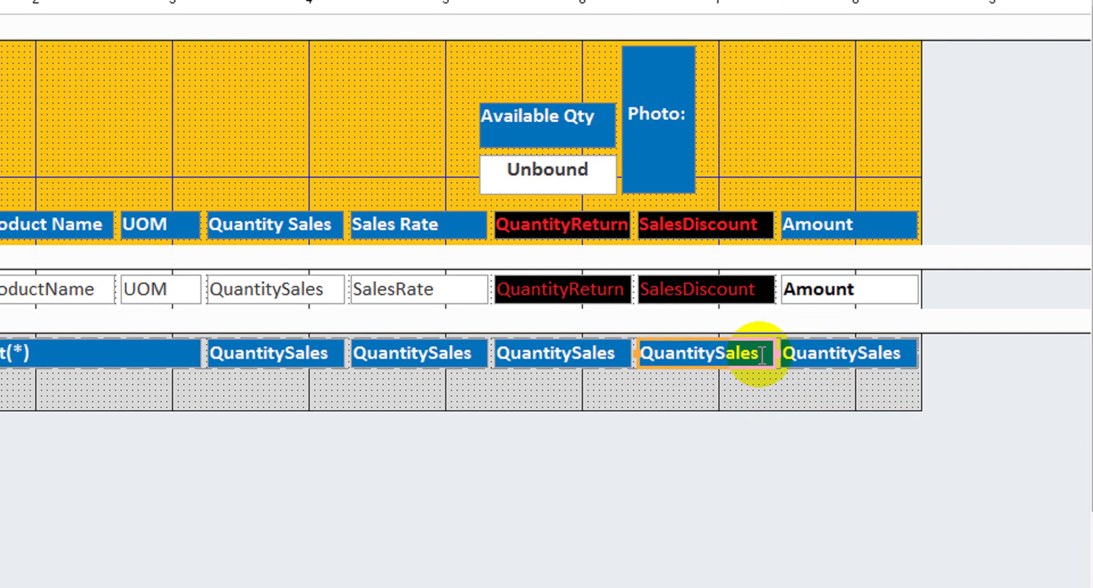
pyautogui.moveTo(761, 354); pyautogui.dragTo(641, 352)
pyautogui.press('Delete')
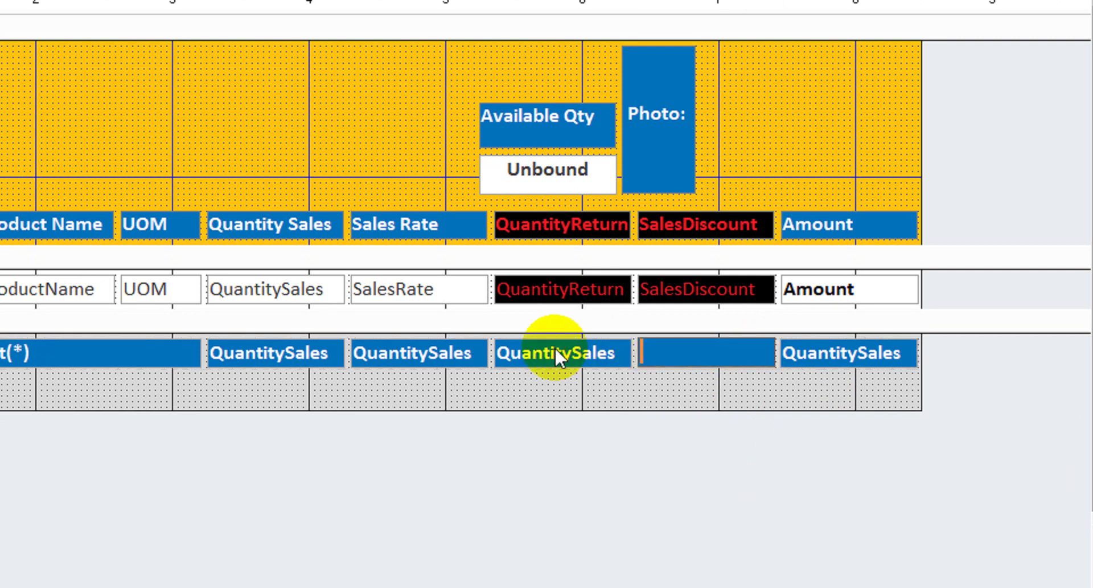
pyautogui.click(674, 384)
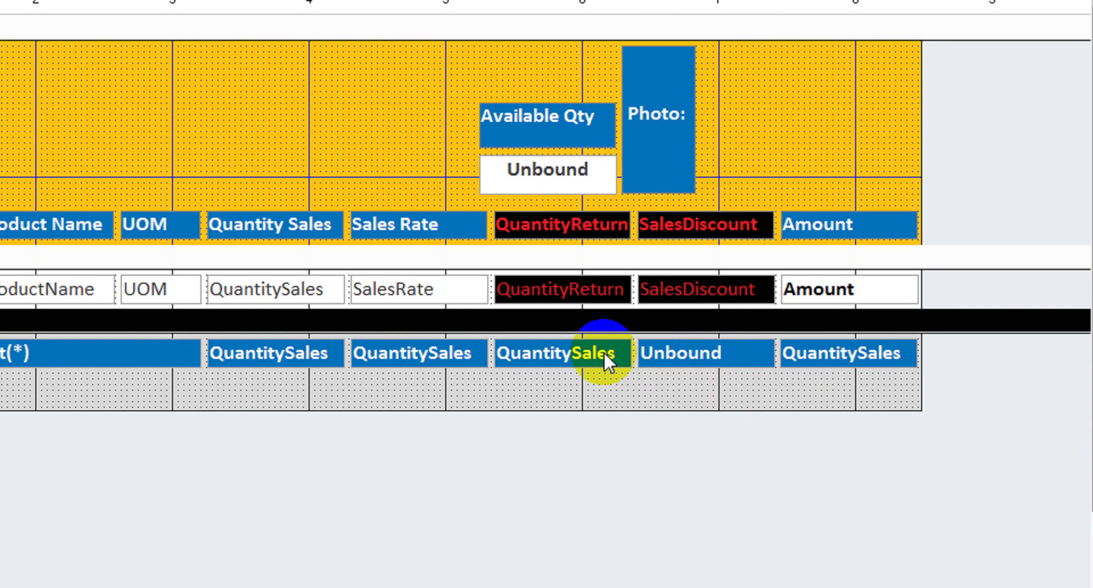
# - Clear the QuantitySales field reference from the footer text box below the Sales Rate column
pyautogui.click(734, 351)
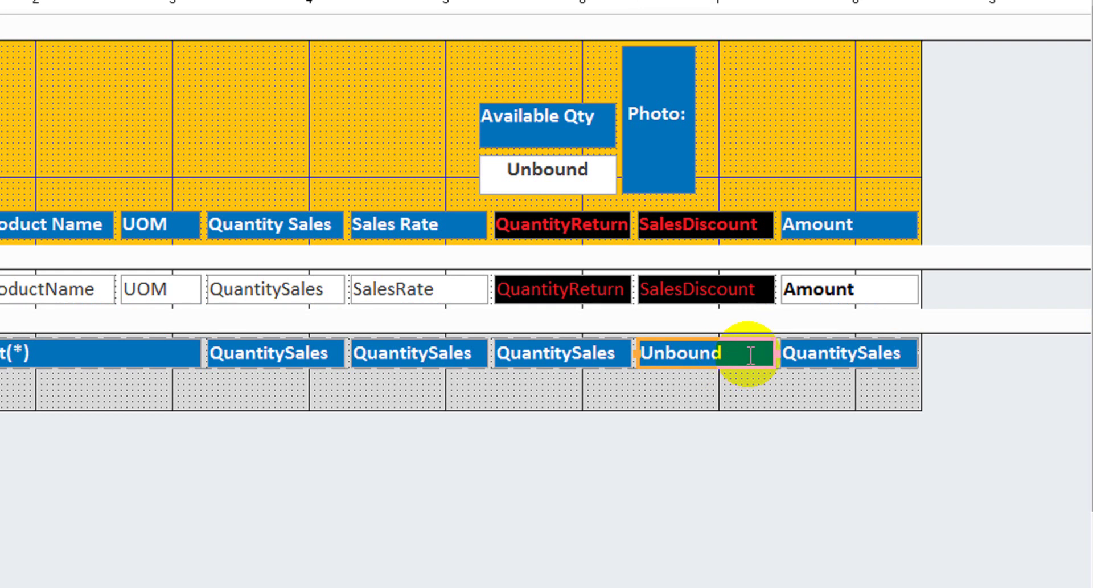
pyautogui.click(577, 350)
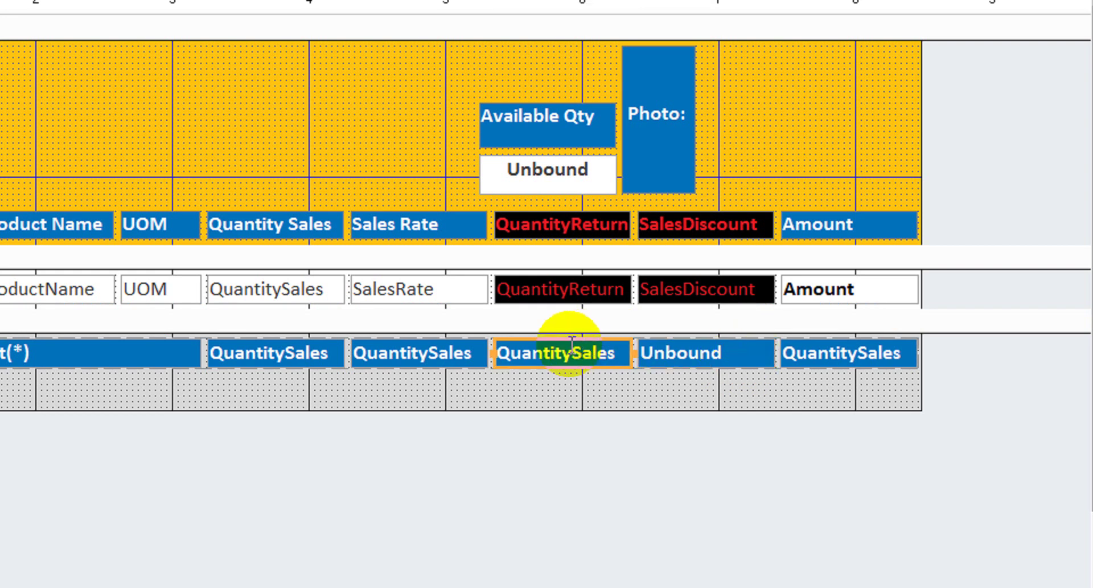
pyautogui.click(450, 350)
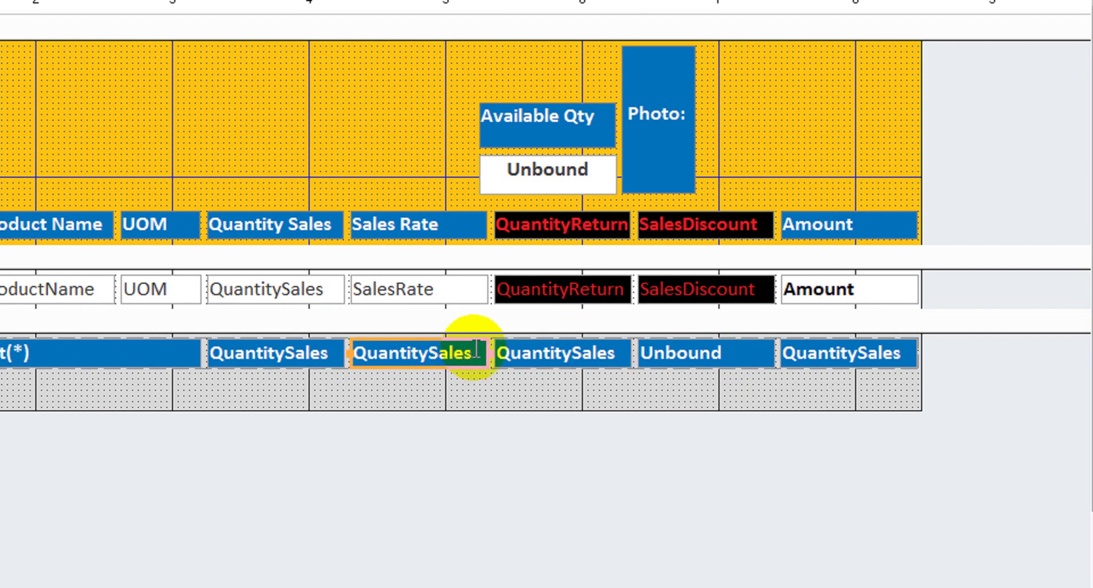
pyautogui.moveTo(477, 349); pyautogui.dragTo(294, 336)
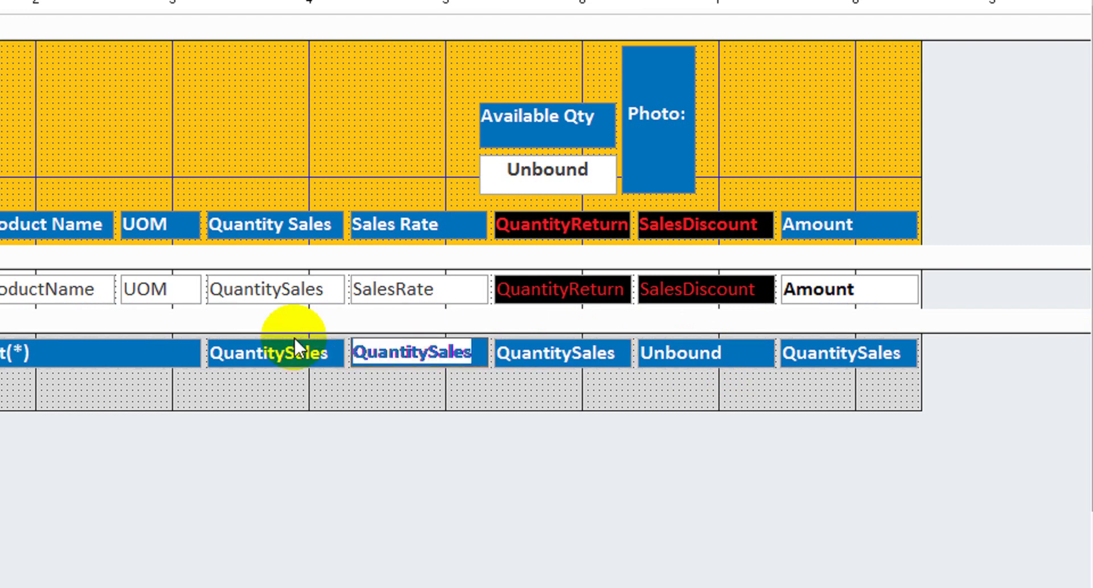
pyautogui.press('BackSpace')
# - Wrap the field reference in the footer box below the Quantity Sales column as nz(sum(QuantitySales),0)
pyautogui.click(328, 350)
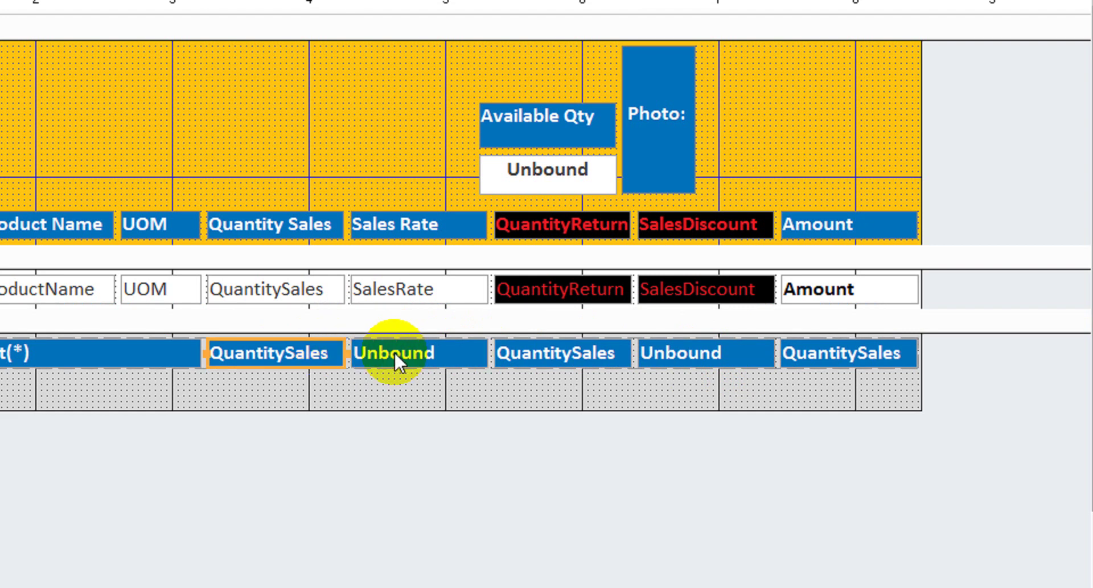
pyautogui.click(323, 353)
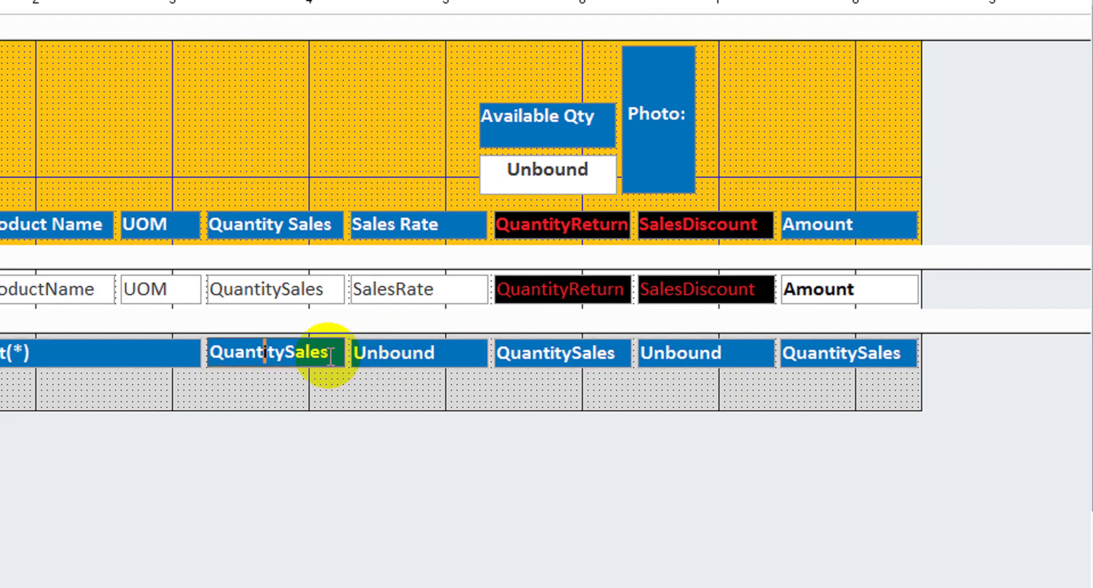
pyautogui.write('nz')
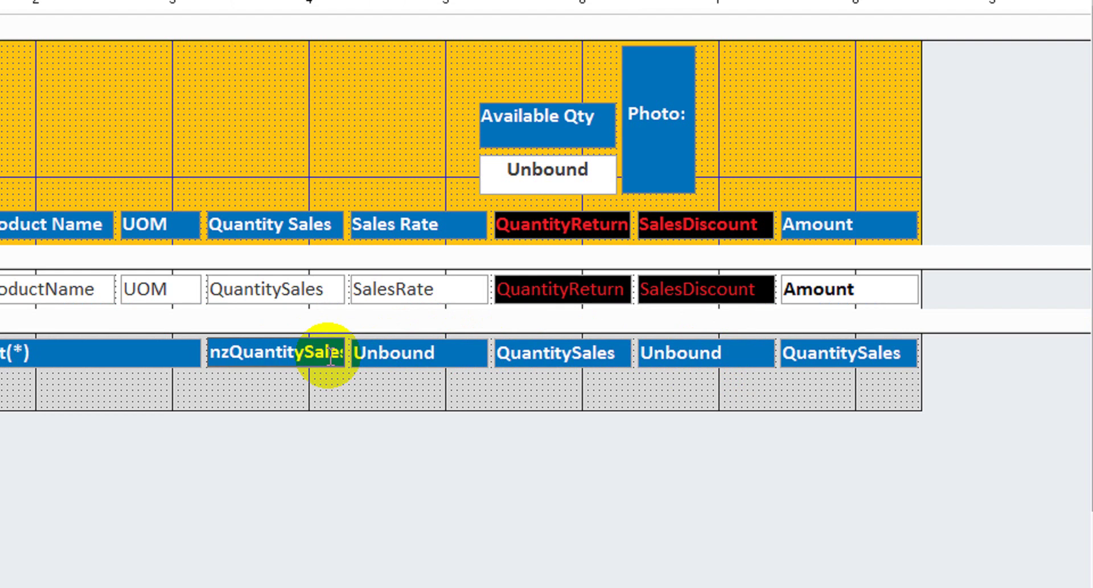
pyautogui.write('(sum(')
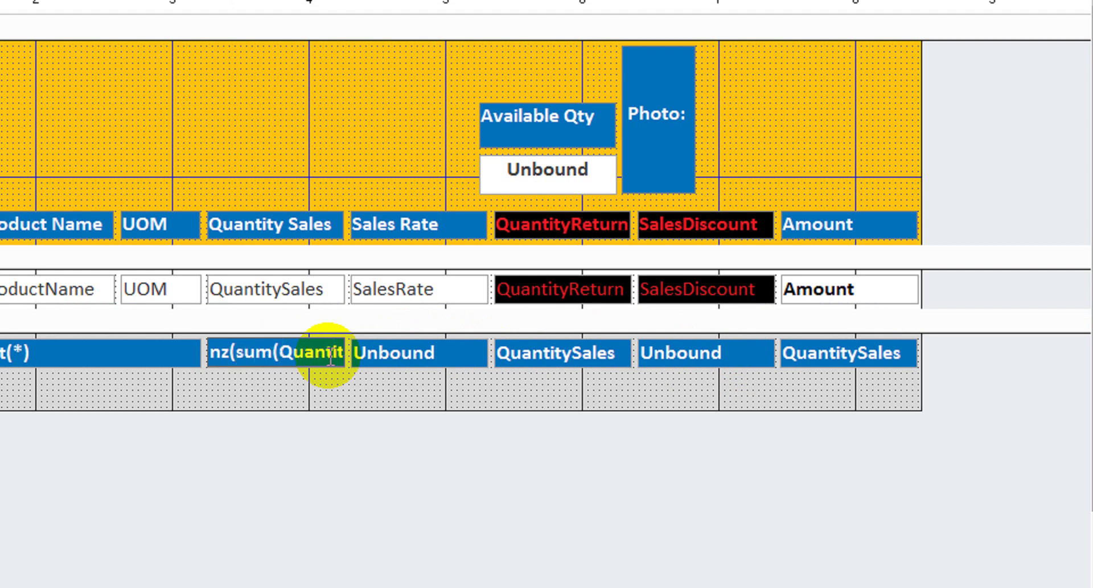
pyautogui.press('Right')
pyautogui.press('Right')
pyautogui.press('Right')
pyautogui.press('Right')
pyautogui.press('Right')
pyautogui.press('Right')
pyautogui.press('Right')
pyautogui.press('Right')
pyautogui.press('Right')
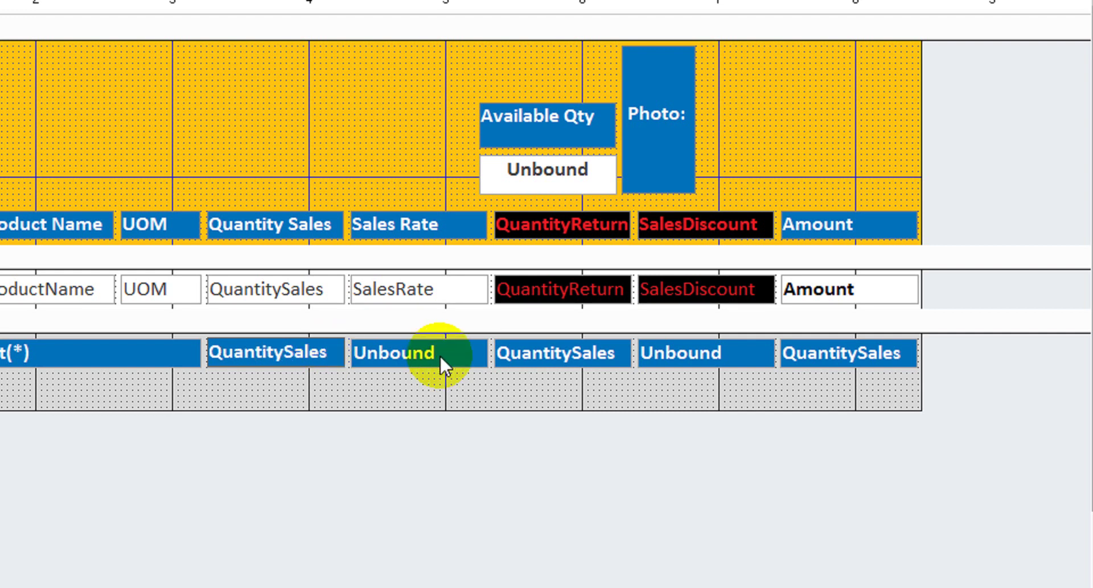
pyautogui.write('),0')
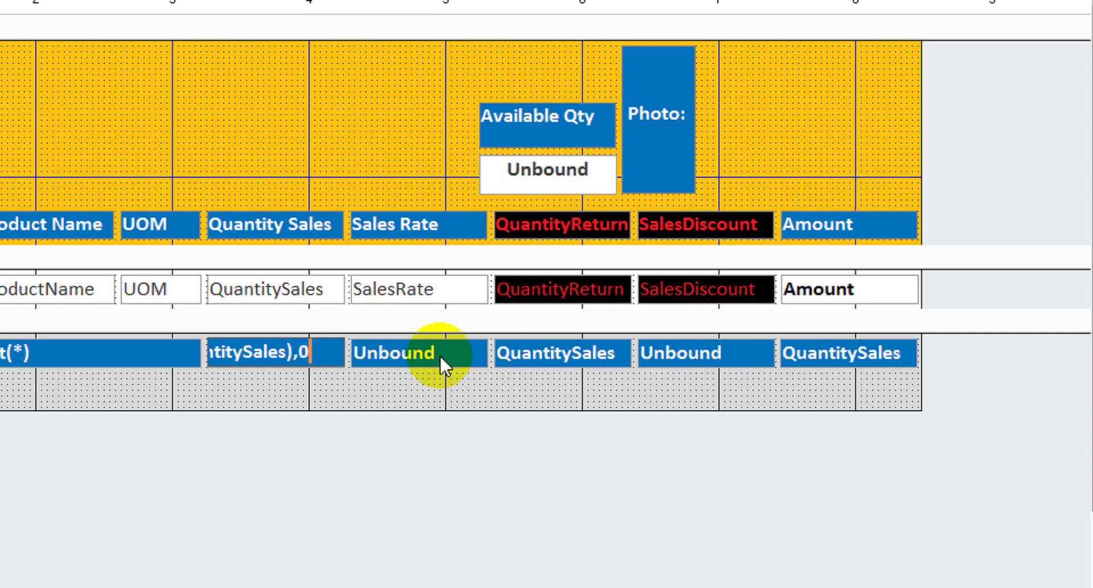
pyautogui.write(')')
pyautogui.click(371, 384)
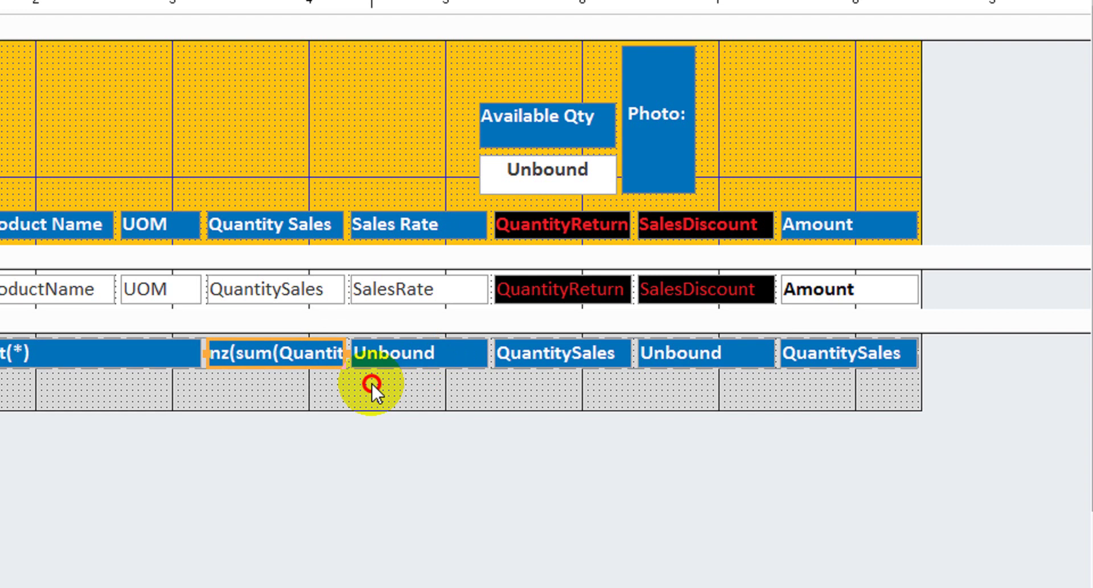
# - Prefix the nz(sum(QuantitySales),0) expression with an equals sign, select the whole expression and finish editing the box
pyautogui.click(261, 353)
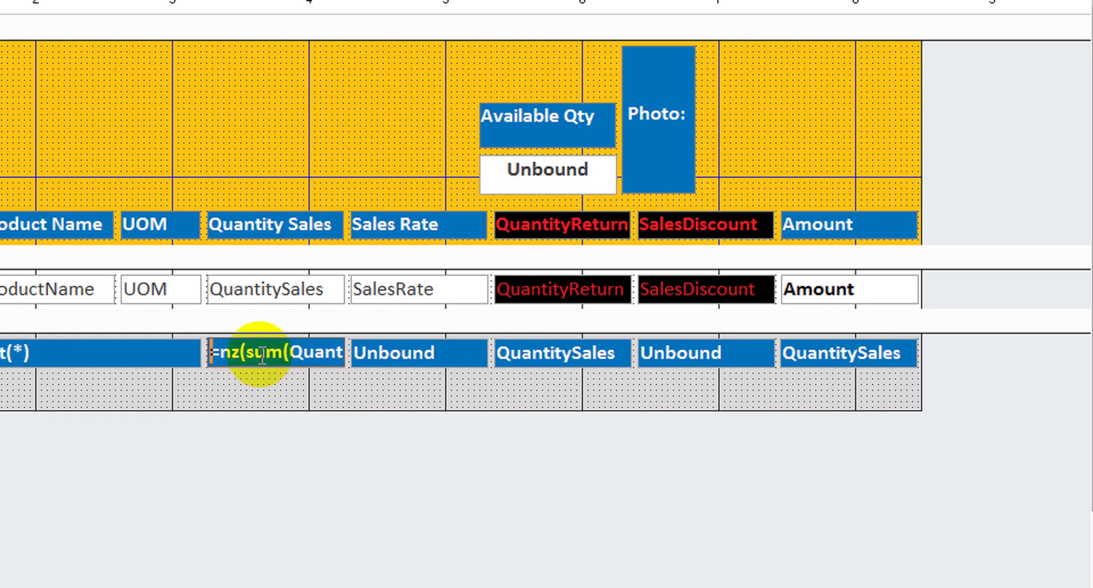
pyautogui.hotkey('shift', 'Right')
pyautogui.hotkey('shift', 'Right')
pyautogui.hotkey('shift', 'Right')
pyautogui.hotkey('shift', 'Right')
pyautogui.hotkey('shift', 'Right')
pyautogui.hotkey('shift', 'Right')
pyautogui.hotkey('shift', 'Right')
pyautogui.hotkey('shift', 'Right')
pyautogui.hotkey('shift', 'Right')
pyautogui.hotkey('shift', 'Right')
pyautogui.hotkey('shift', 'Right')
pyautogui.hotkey('shift', 'Right')
pyautogui.hotkey('shift', 'Right')
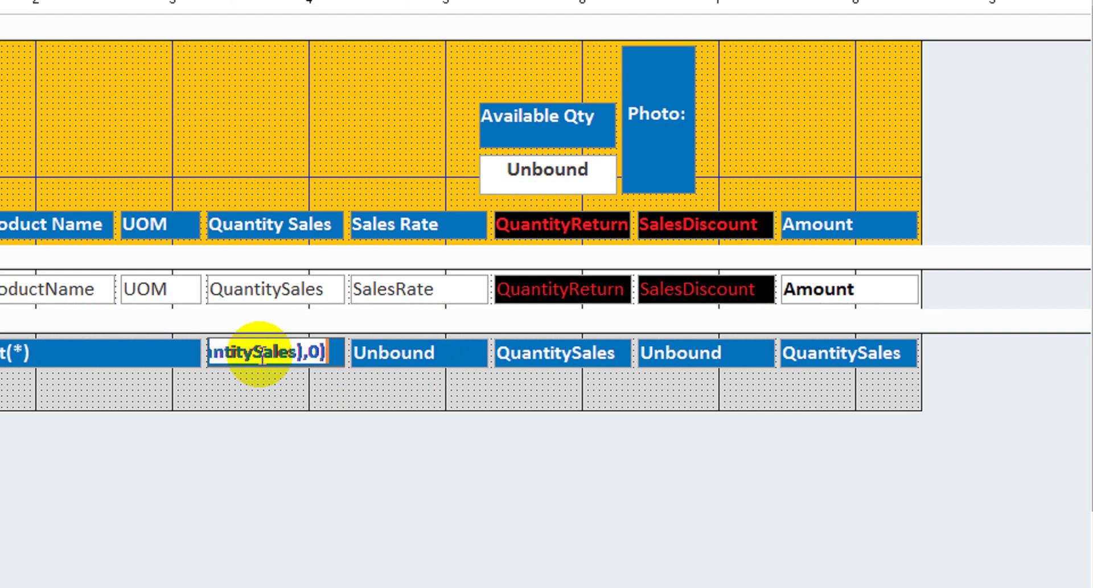
pyautogui.click(468, 352)
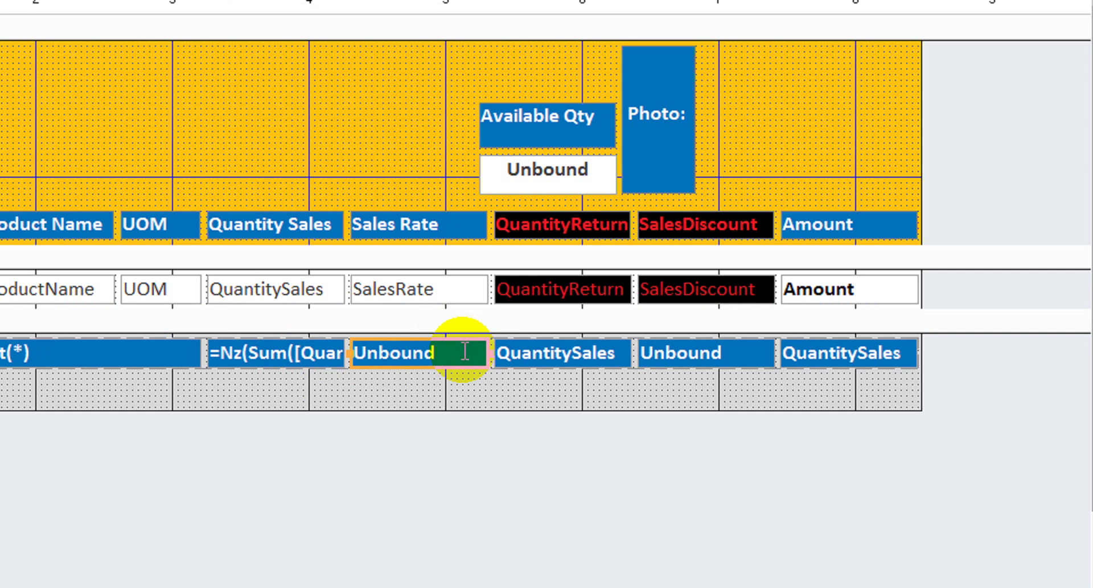
# - Select the unbound footer text box below the Sales Rate column and display its data properties
pyautogui.click(532, 353)
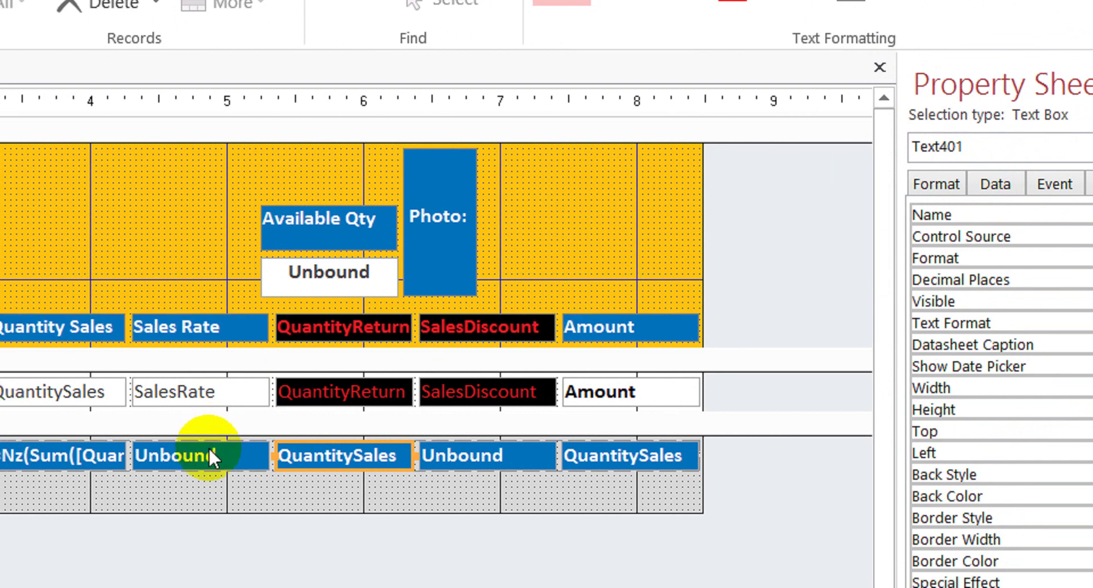
pyautogui.click(180, 468)
pyautogui.click(866, 178)
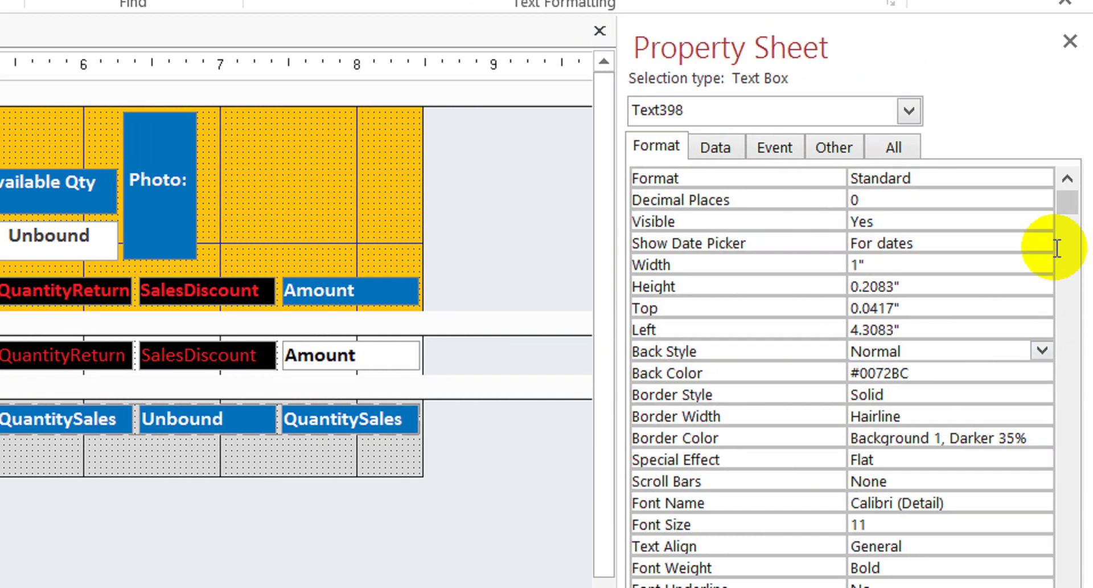
pyautogui.scroll(-5, 1081, 452)
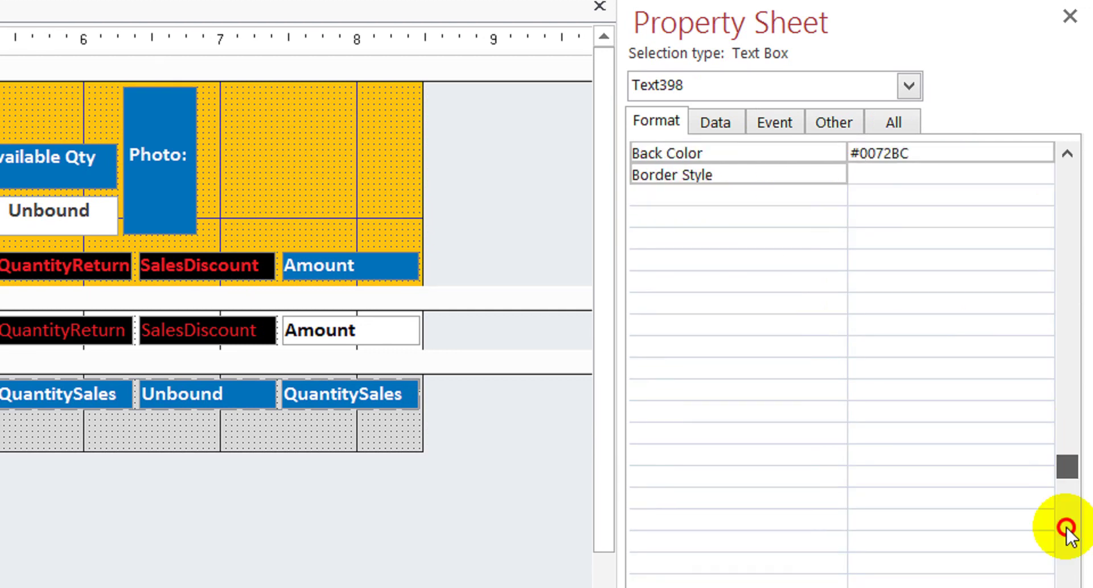
pyautogui.scroll(2, 1021, 511)
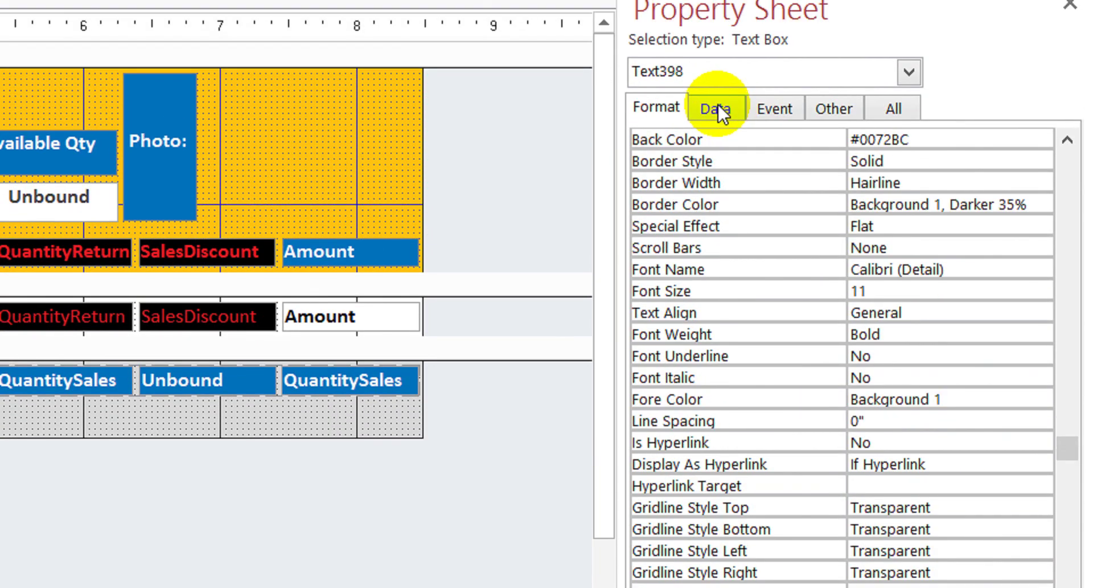
pyautogui.click(715, 45)
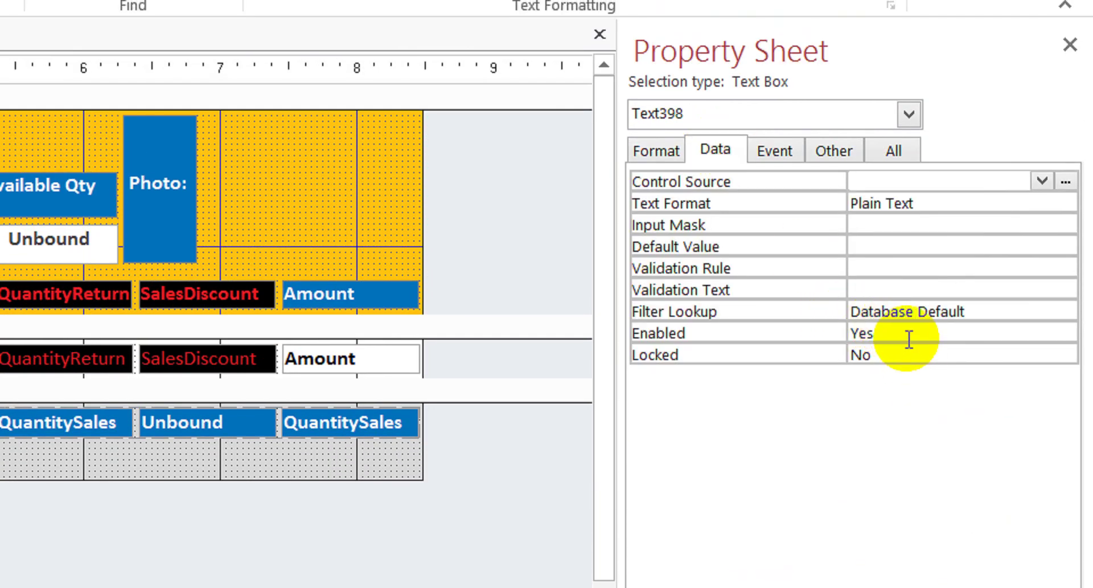
pyautogui.doubleClick(904, 335)
pyautogui.write('no')
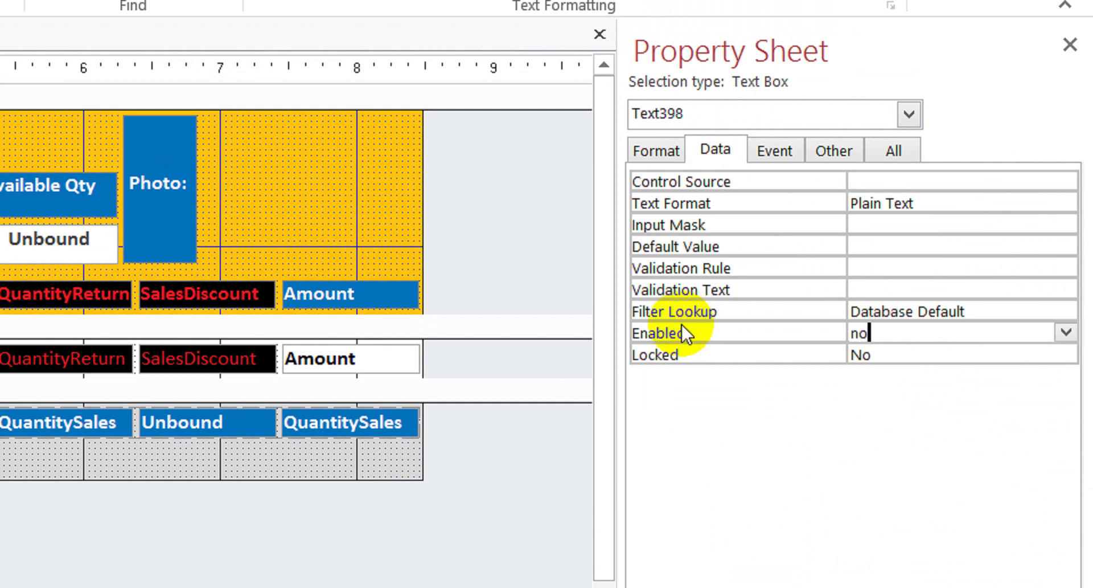
pyautogui.press('Return')
pyautogui.press('Up')
pyautogui.click(680, 323)
pyautogui.doubleClick(681, 323)
# - Set the Locked property of the Sales Rate footer text box to Yes
pyautogui.press('Return')
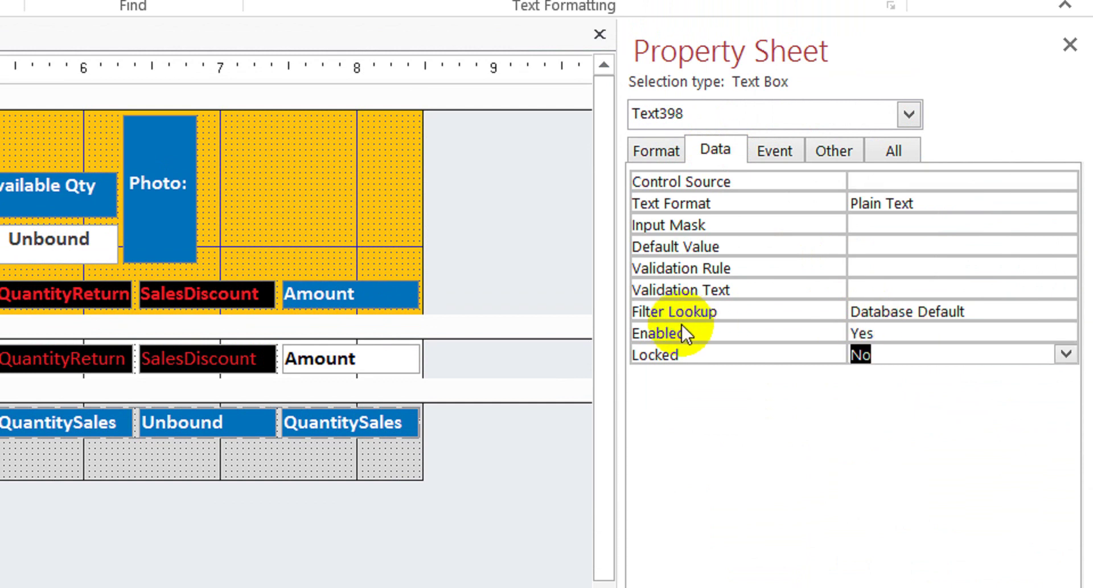
pyautogui.write('y')
pyautogui.press('Up')
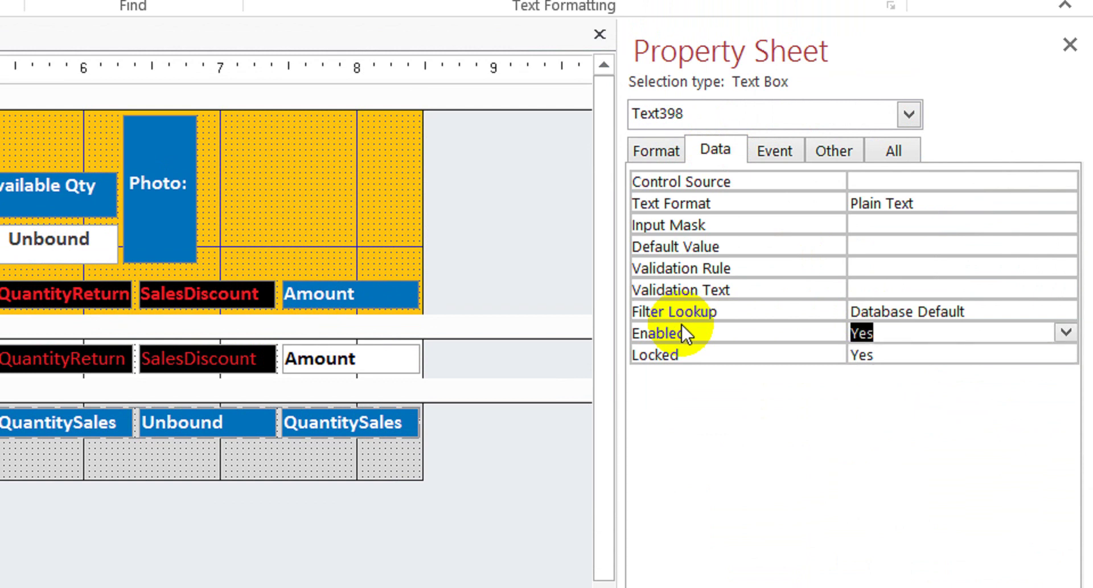
# - Replace the field reference in the footer box below the QuantityReturn column with =nz(sum(quantityreturn),0)
pyautogui.click(25, 424)
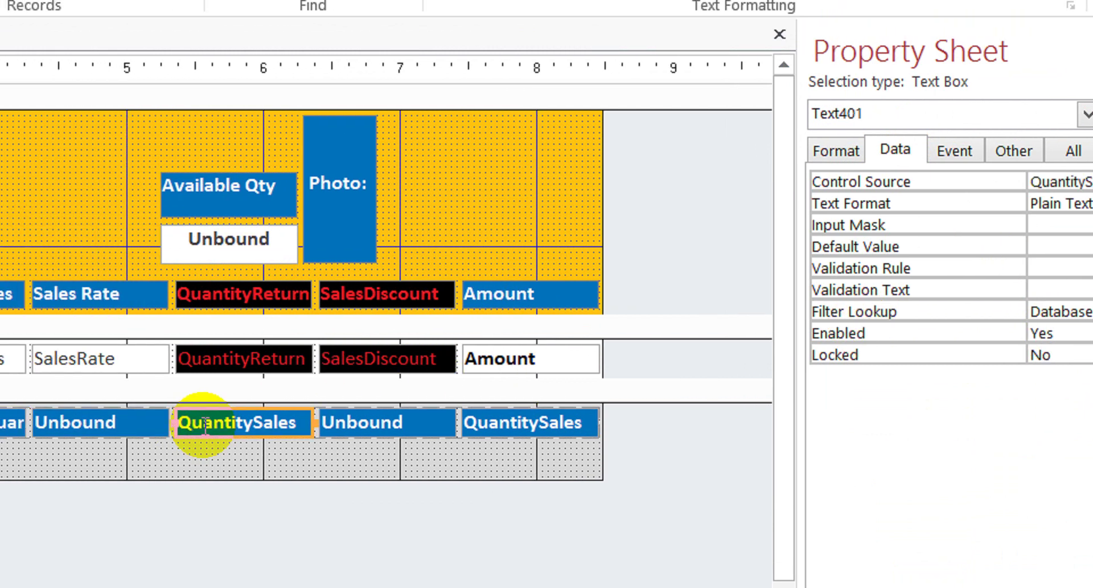
pyautogui.click(298, 425)
pyautogui.write('),0)')
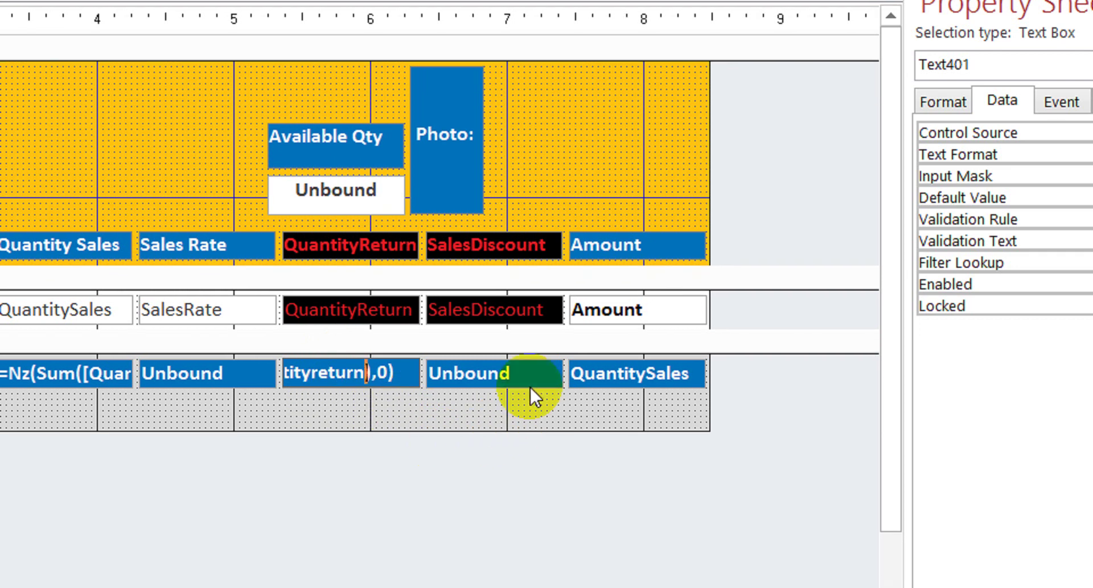
# - Fill the unbound footer box below the SalesDiscount column with the pasted sum expression, changed to =nz(sum(salesdiscount),0)
pyautogui.click(543, 375)
pyautogui.click(538, 374)
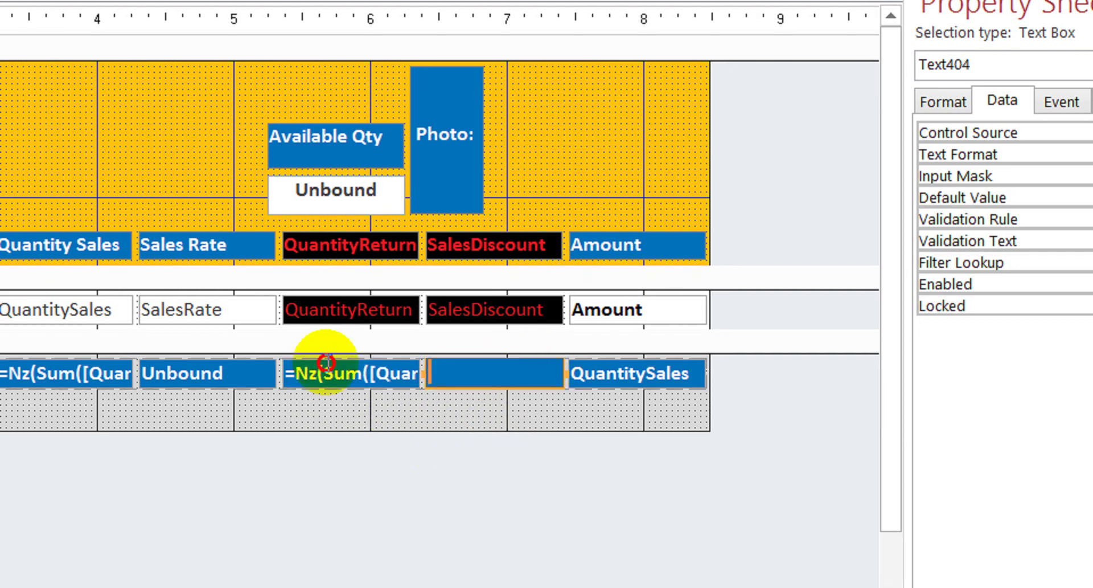
pyautogui.hotkey('ctrl', 'v')
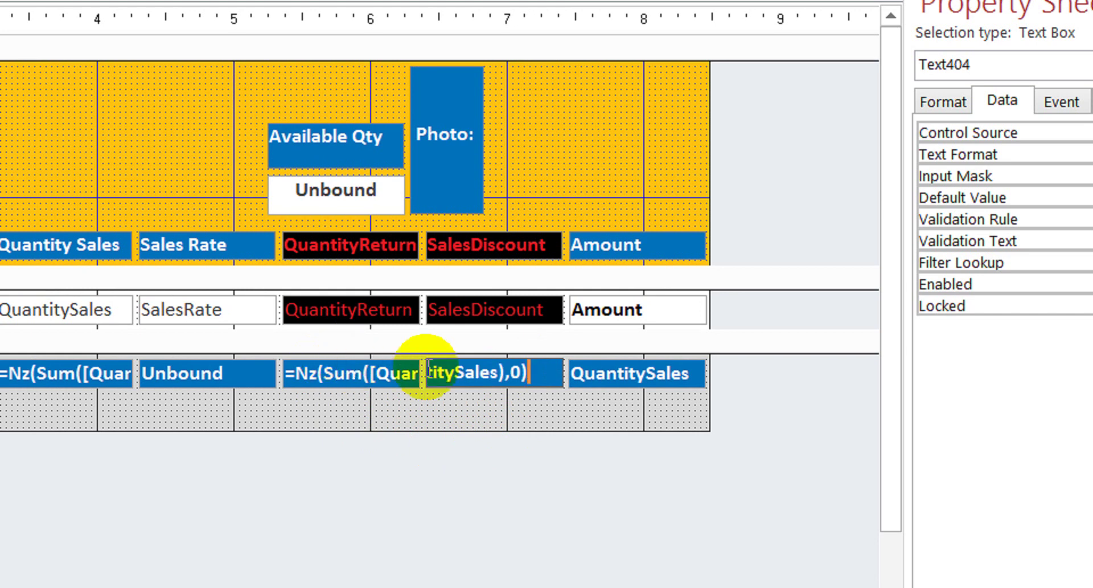
pyautogui.doubleClick(454, 367)
pyautogui.hotkey('ctrl', 'z')
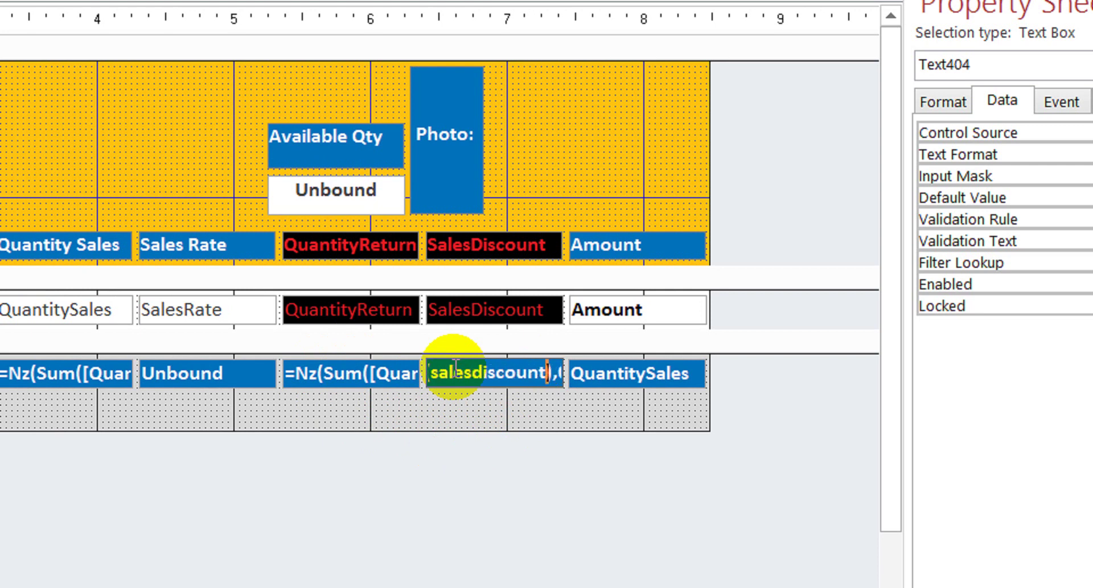
pyautogui.click(487, 404)
pyautogui.click(583, 419)
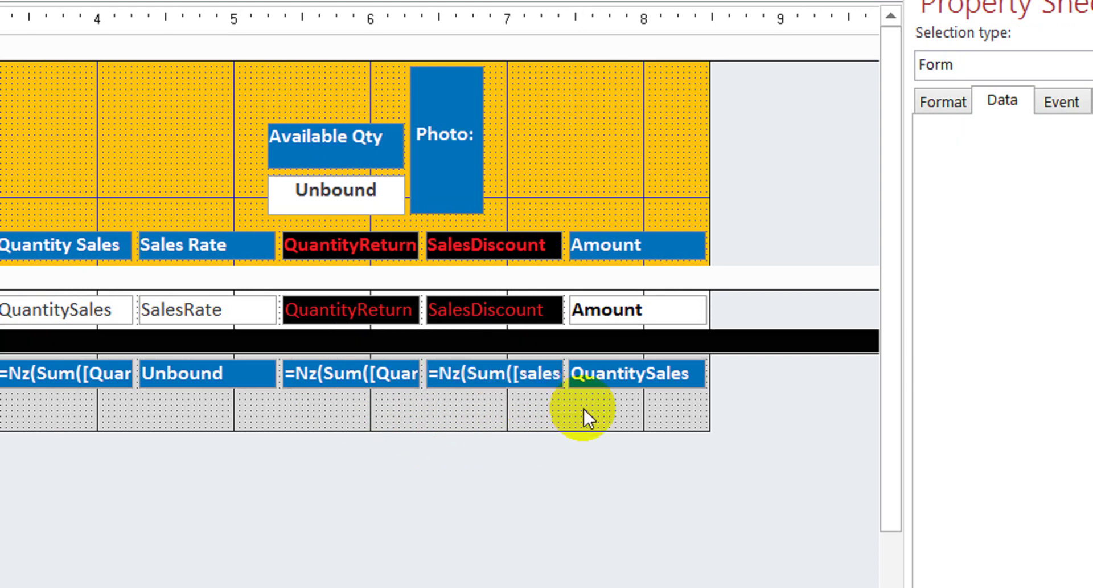
# - Replace the field reference in the footer box below the Amount column with =nz(sum(amount),0)
pyautogui.click(633, 380)
pyautogui.click(652, 375)
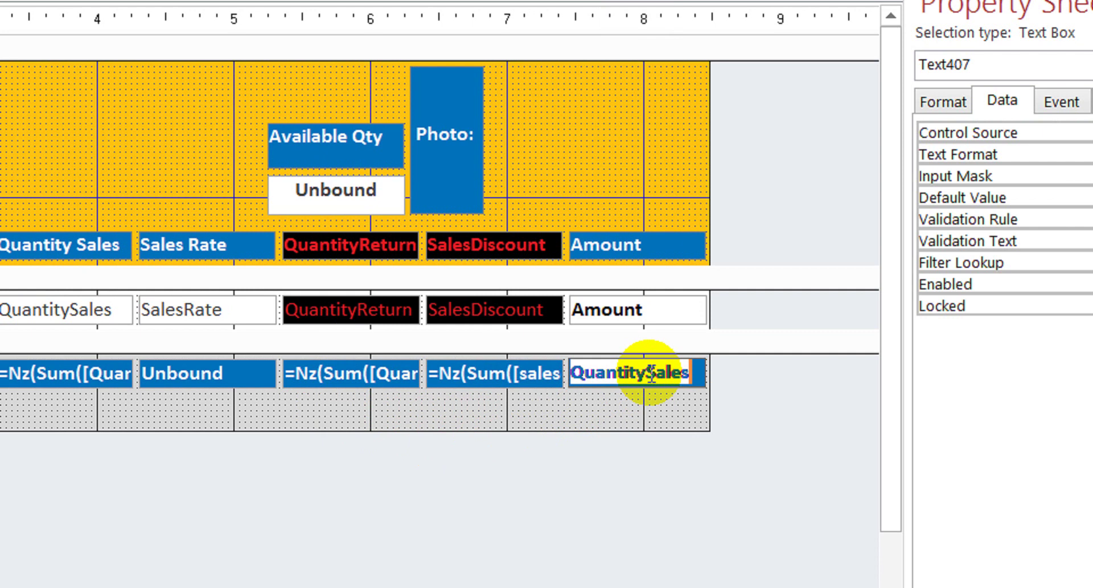
pyautogui.press('End')
pyautogui.write('),0)')
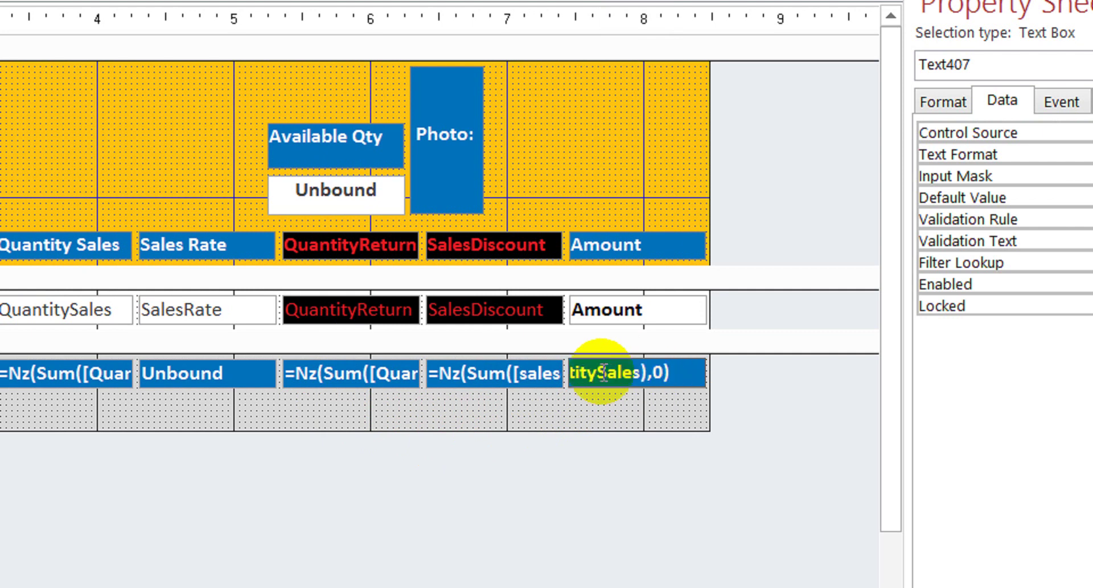
pyautogui.write('=nz(sum(amo')
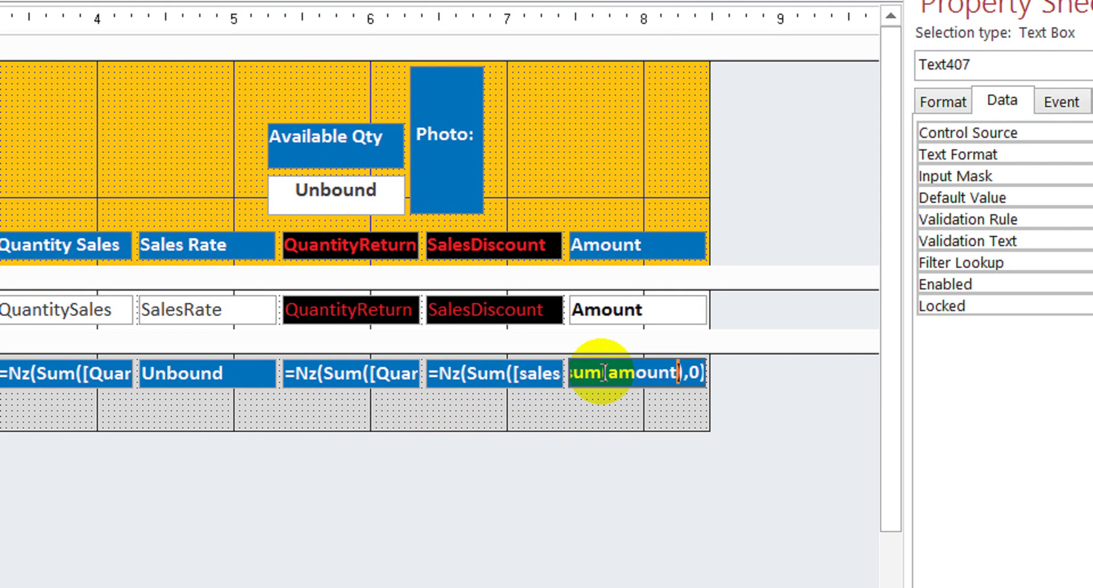
pyautogui.click(768, 435)
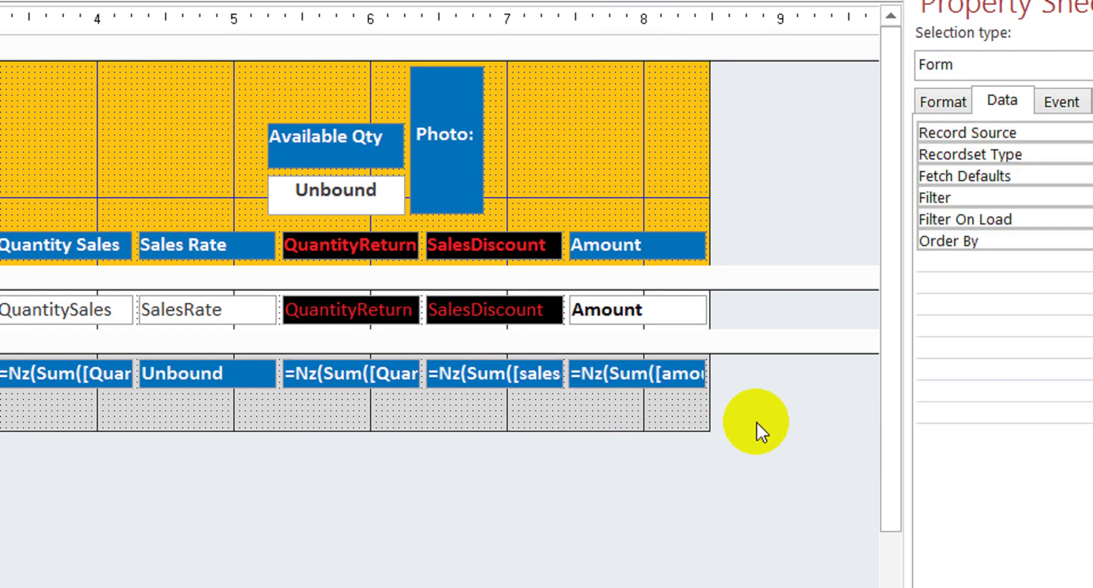
# - Format the Amount total box in the footer with the Arial font at size 13
pyautogui.click(650, 374)
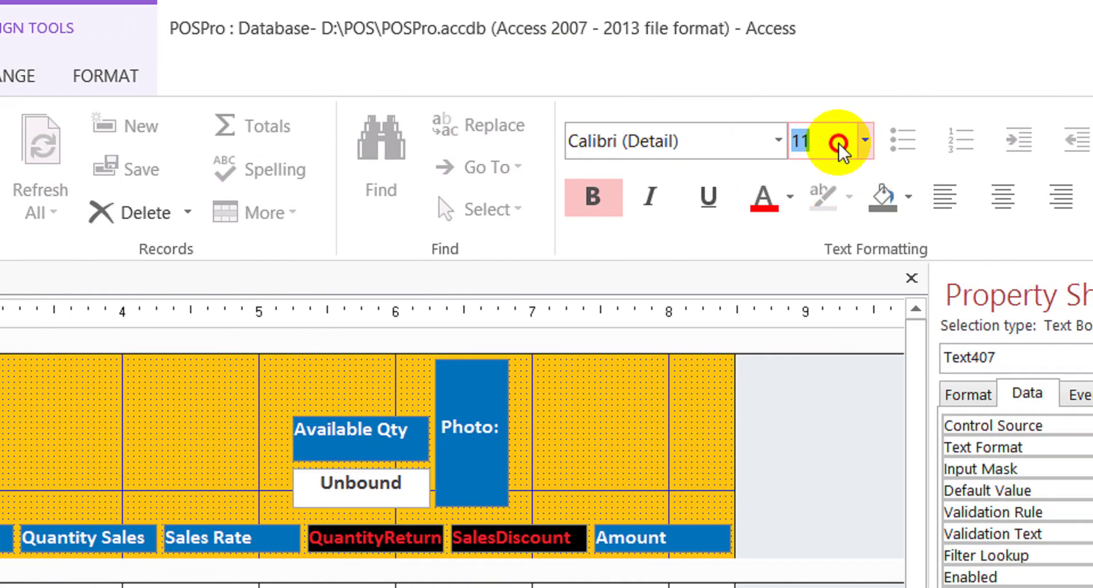
pyautogui.moveTo(832, 138); pyautogui.dragTo(761, 139)
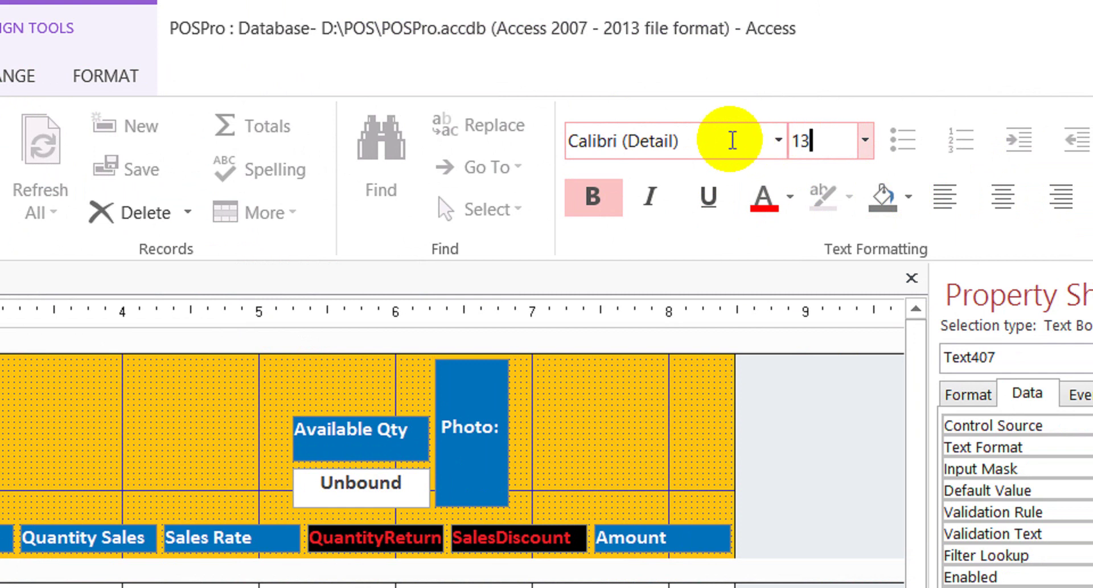
pyautogui.click(719, 139)
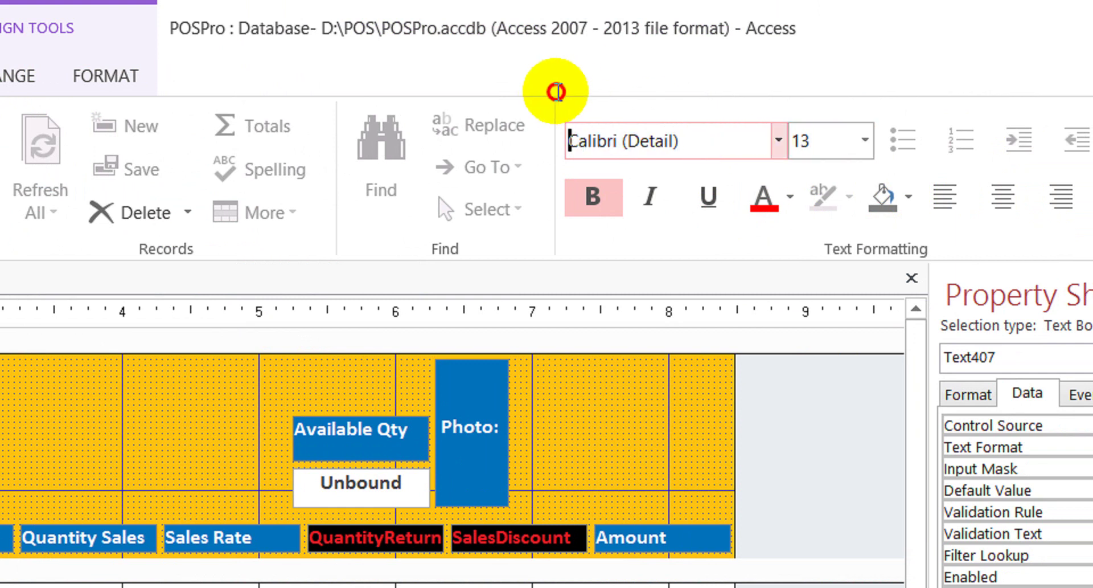
pyautogui.write('Ari')
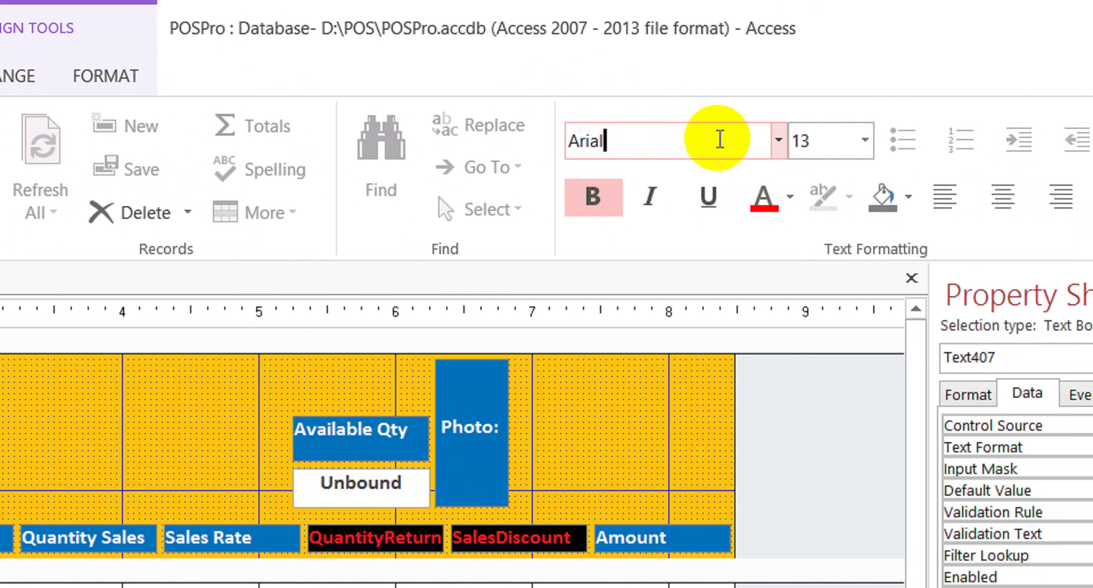
pyautogui.write('al')
pyautogui.press('Return')
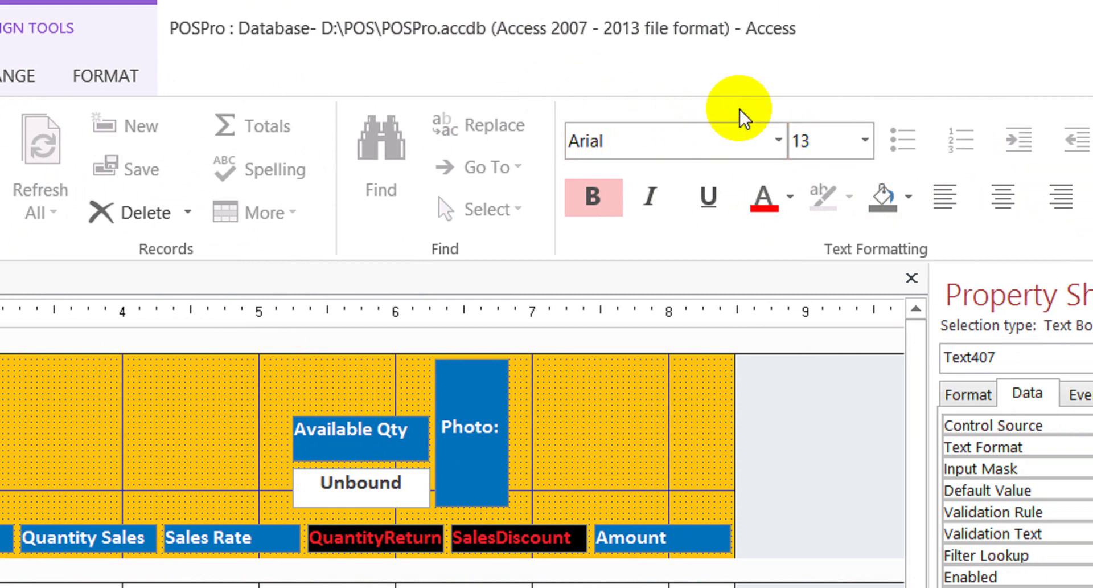
pyautogui.click(815, 139)
pyautogui.click(792, 139)
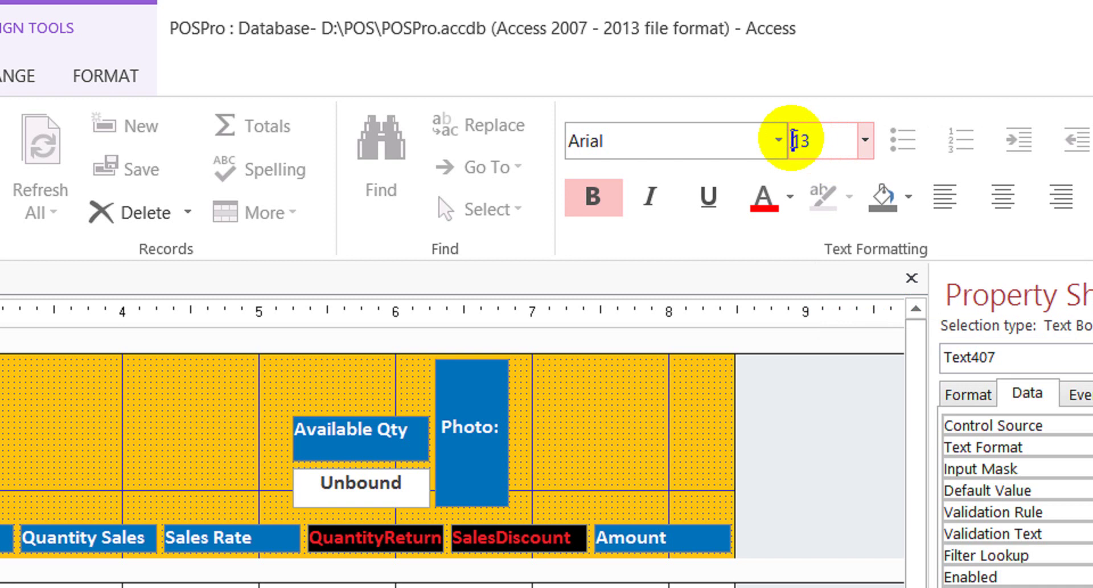
pyautogui.doubleClick(803, 139)
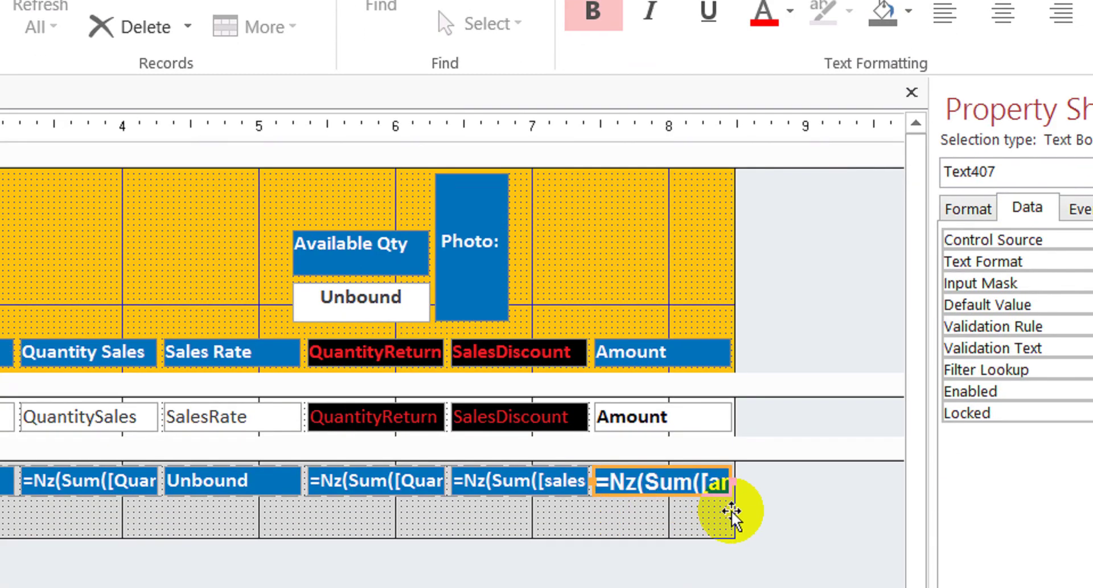
pyautogui.click(769, 466)
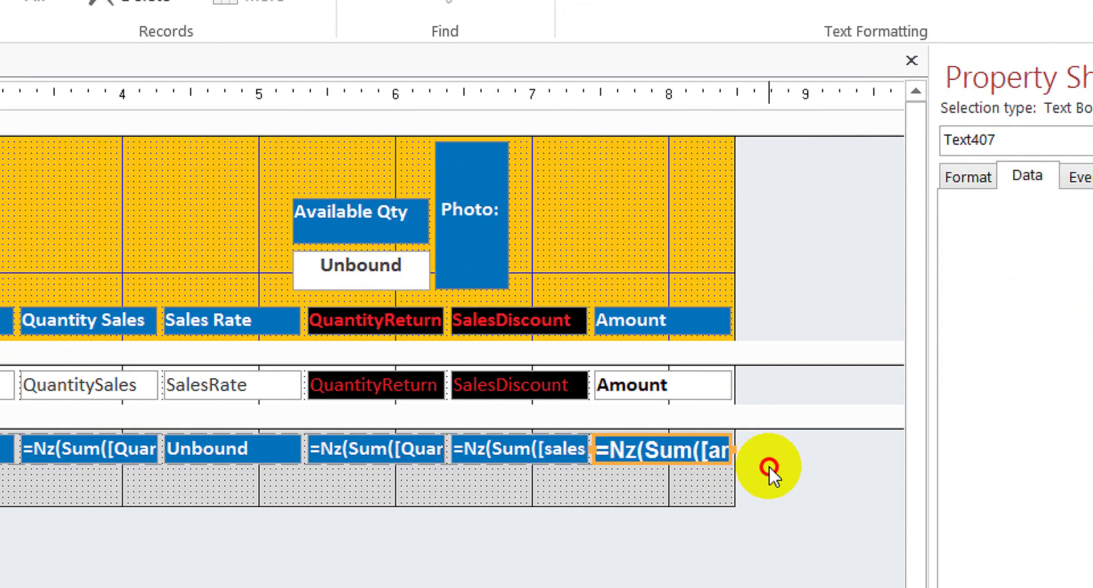
# - Widen the Amount column's detail field and header slightly, and widen the Amount total box in the footer to match
pyautogui.click(686, 379)
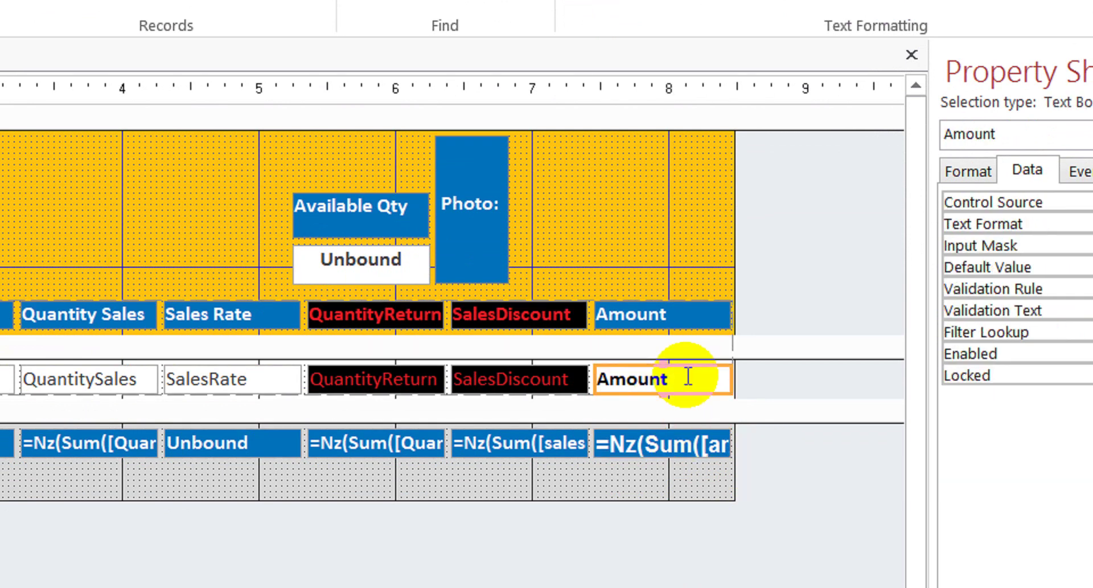
pyautogui.hotkey('shift', 'Right')
pyautogui.hotkey('shift', 'Right')
pyautogui.hotkey('shift', 'Right')
pyautogui.hotkey('shift', 'Right')
pyautogui.hotkey('shift', 'Right')
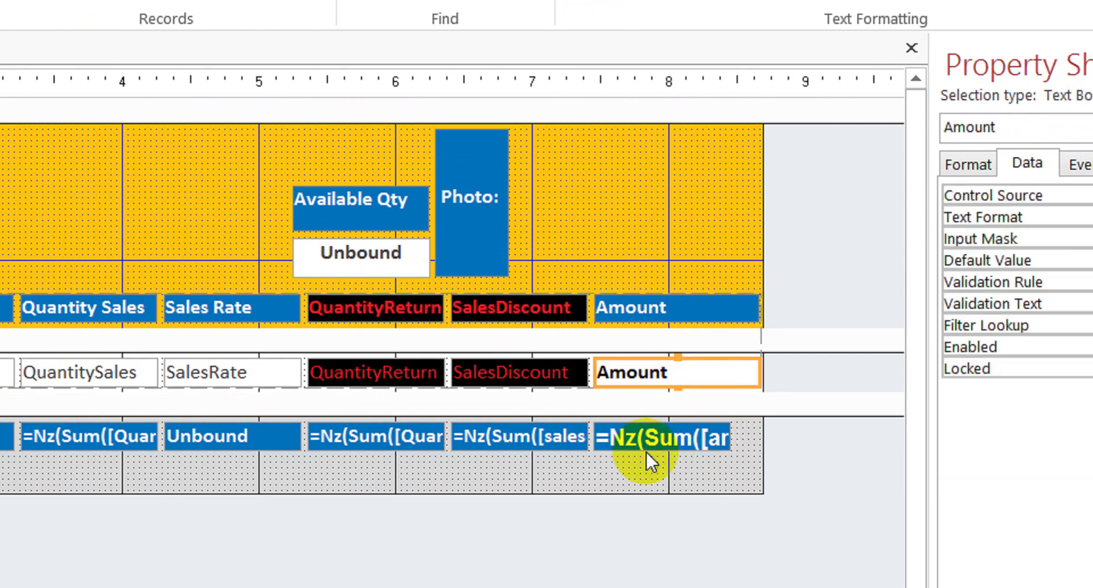
pyautogui.click(662, 444)
pyautogui.hotkey('shift', 'Right')
pyautogui.hotkey('shift', 'Right')
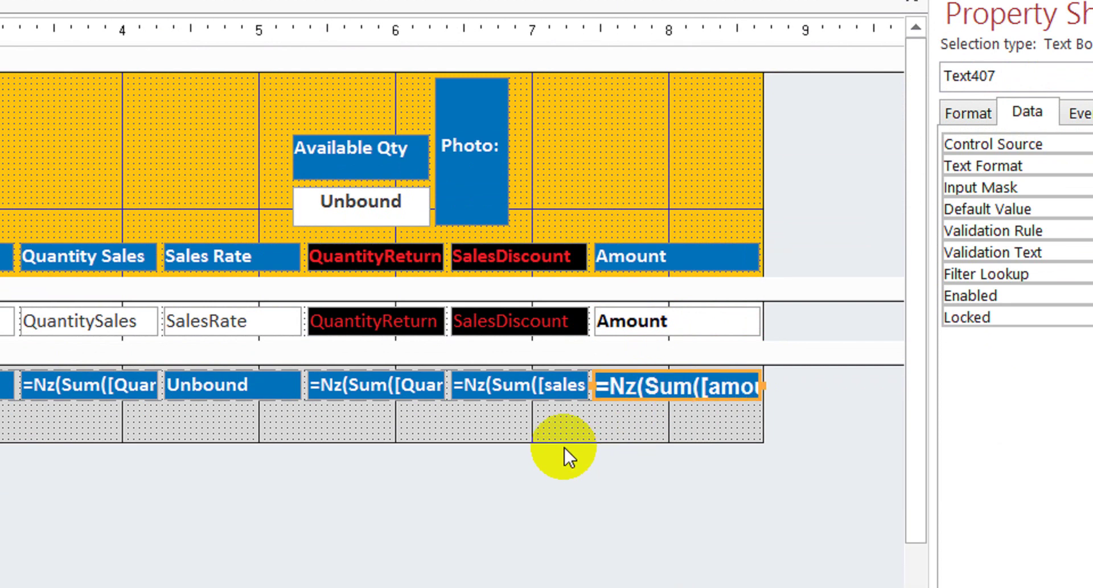
# - Reduce the form footer's height so it ends just below the row of total boxes
pyautogui.moveTo(556, 486); pyautogui.dragTo(554, 482)
pyautogui.moveTo(555, 434); pyautogui.dragTo(565, 400)
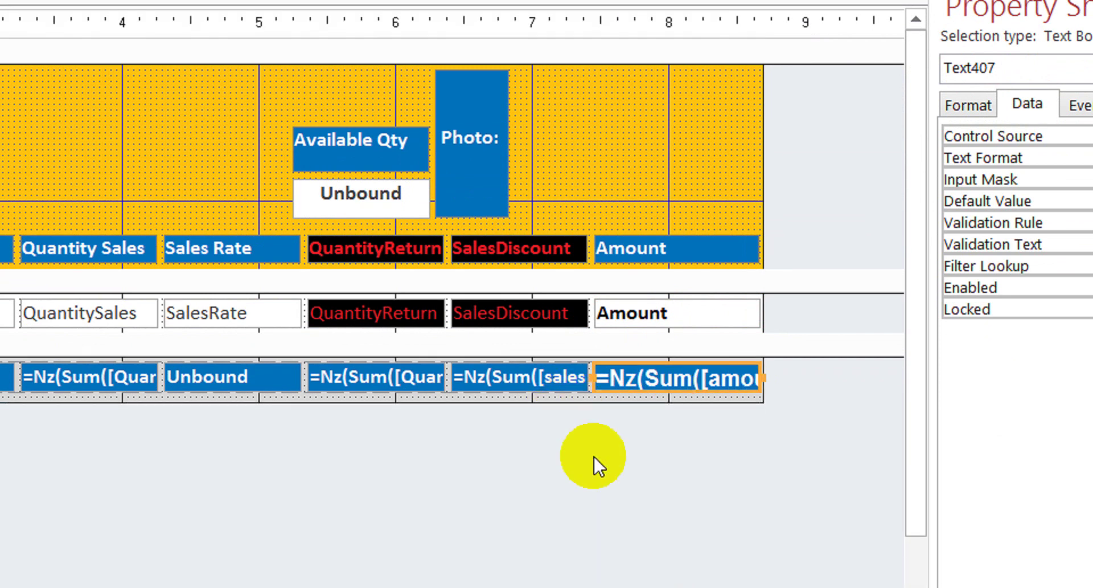
pyautogui.click(541, 487)
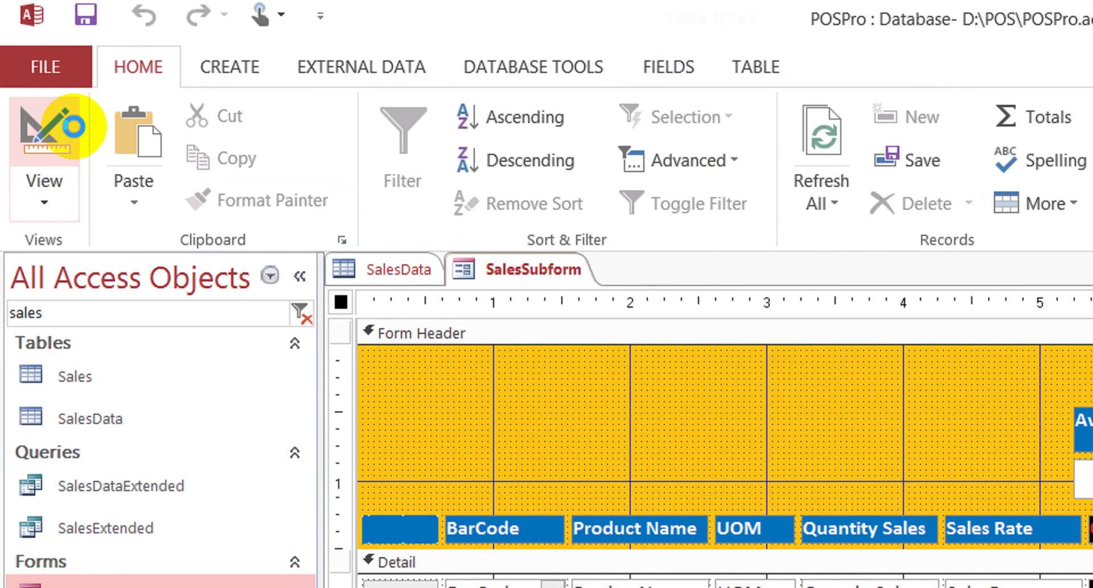
# - Show the subform in Form View and check the footer totals from the Sales Rate column through the Amount column
pyautogui.click(74, 101)
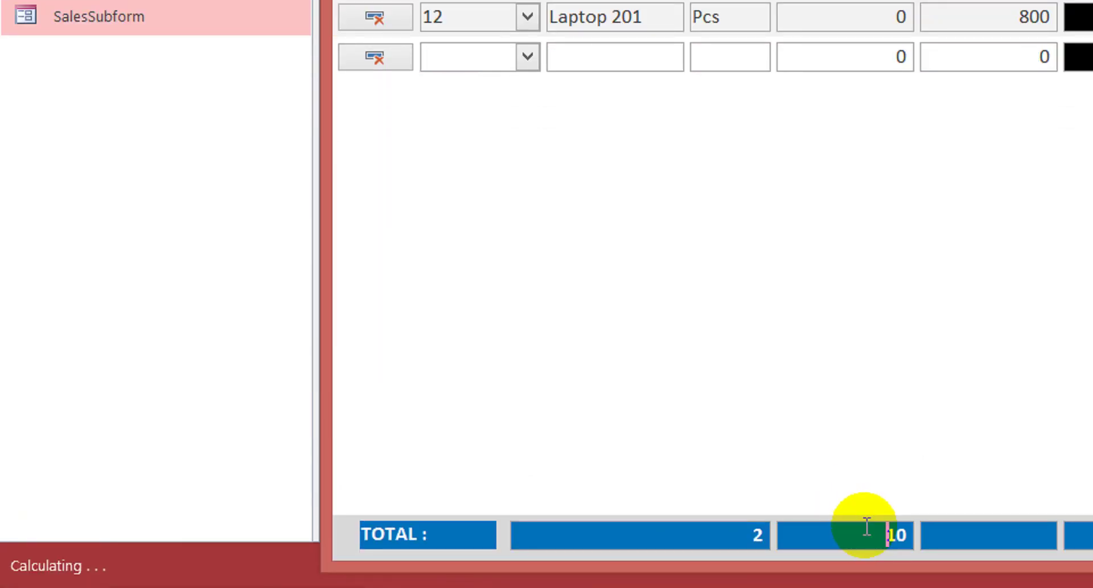
pyautogui.click(980, 534)
pyautogui.click(1079, 536)
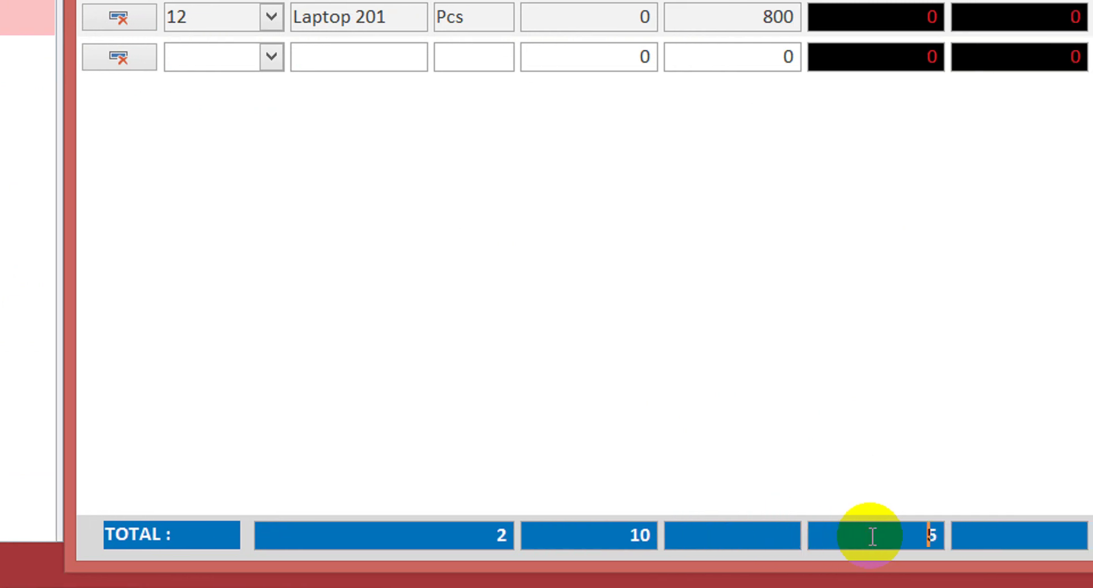
pyautogui.click(1020, 535)
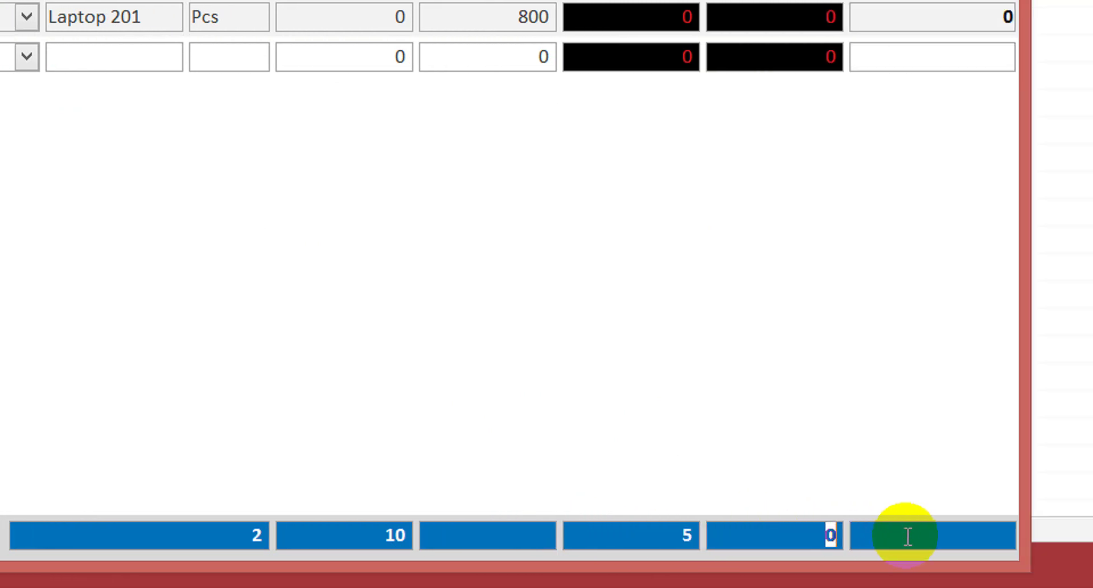
pyautogui.click(908, 536)
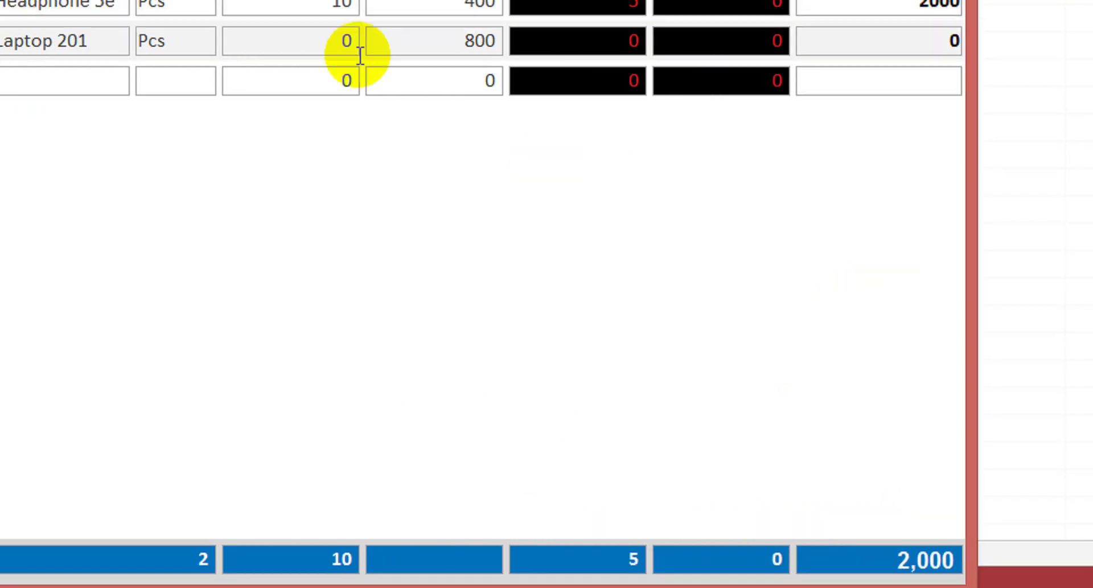
# - Add a sales record with barcode 11 and set the Quantity Sales of the second record, barcode 12, to 10
pyautogui.click(169, 146)
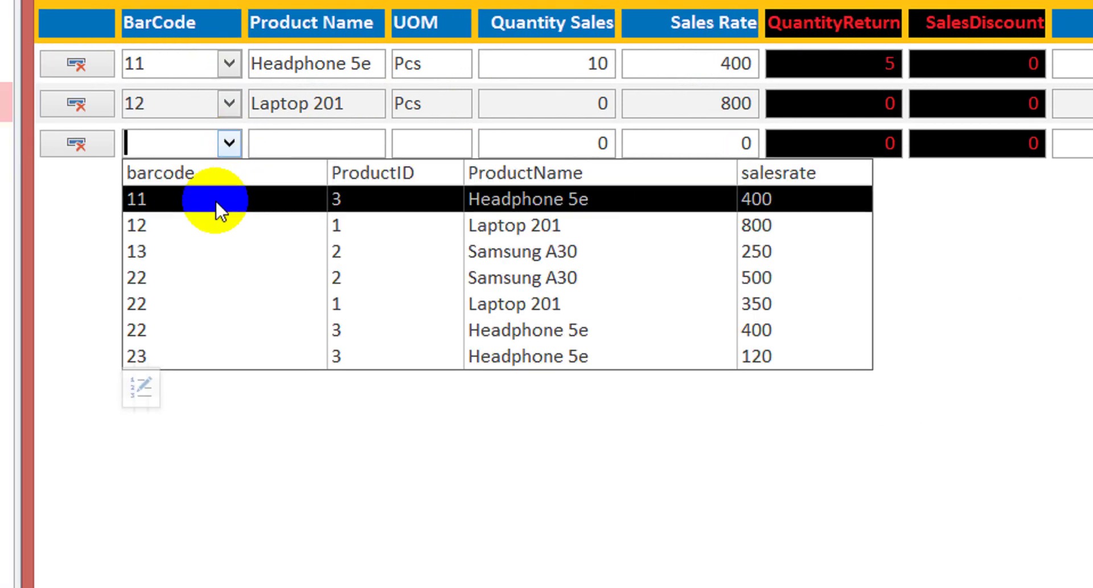
pyautogui.click(190, 201)
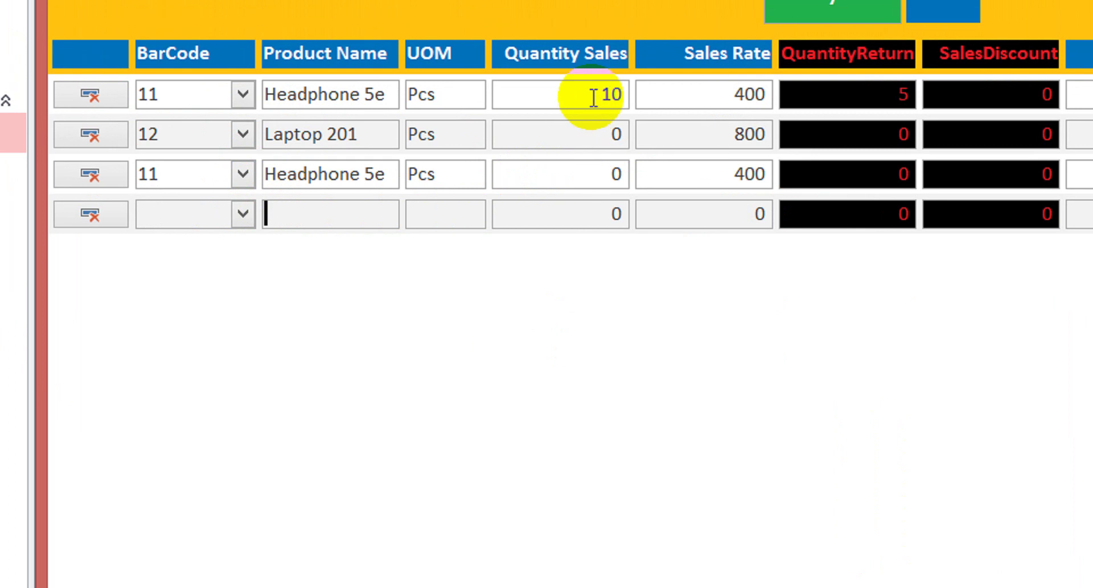
pyautogui.doubleClick(615, 175)
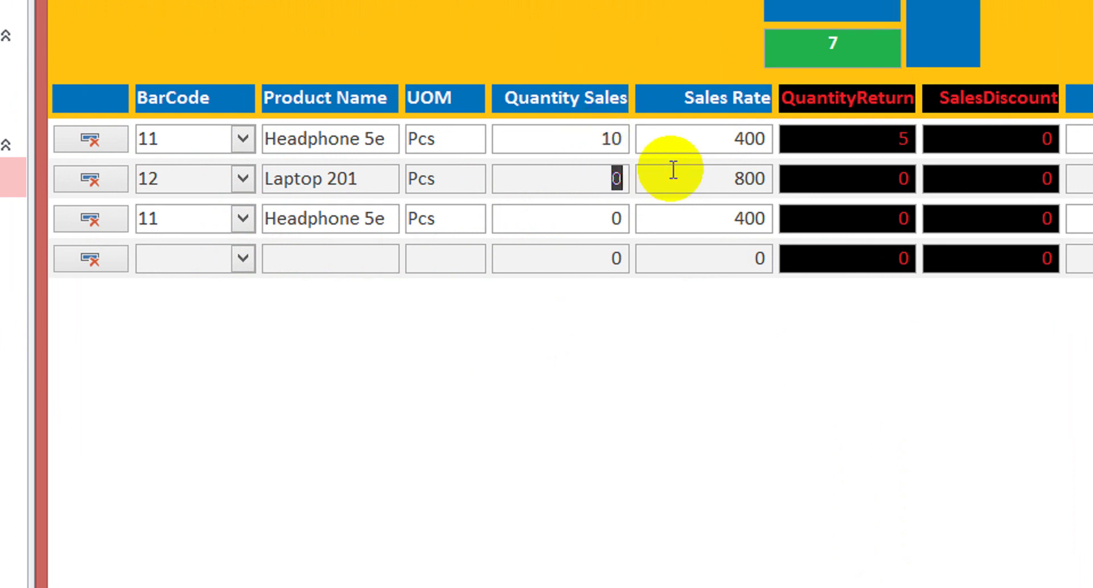
pyautogui.click(242, 180)
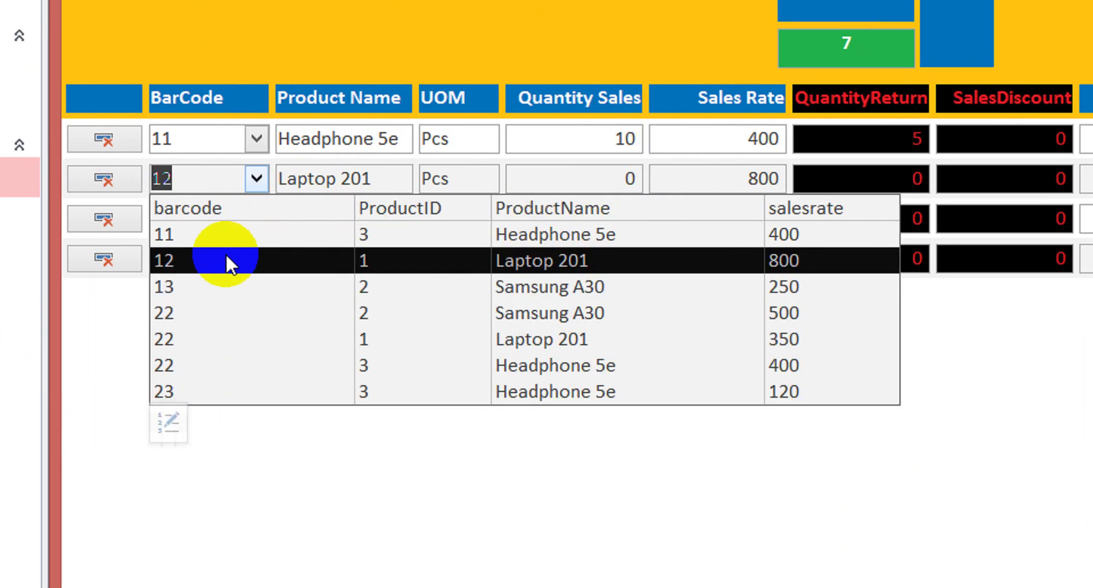
pyautogui.click(214, 256)
pyautogui.click(608, 176)
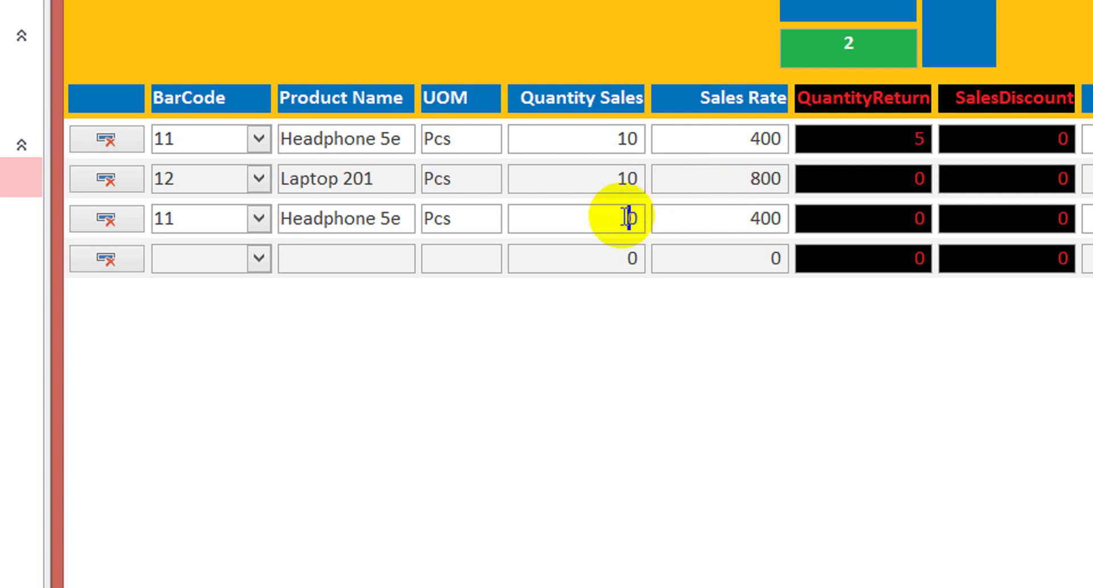
# - Change the third record to barcode 12 with Quantity Sales 1, and check the footer total boxes
pyautogui.click(266, 219)
pyautogui.click(227, 301)
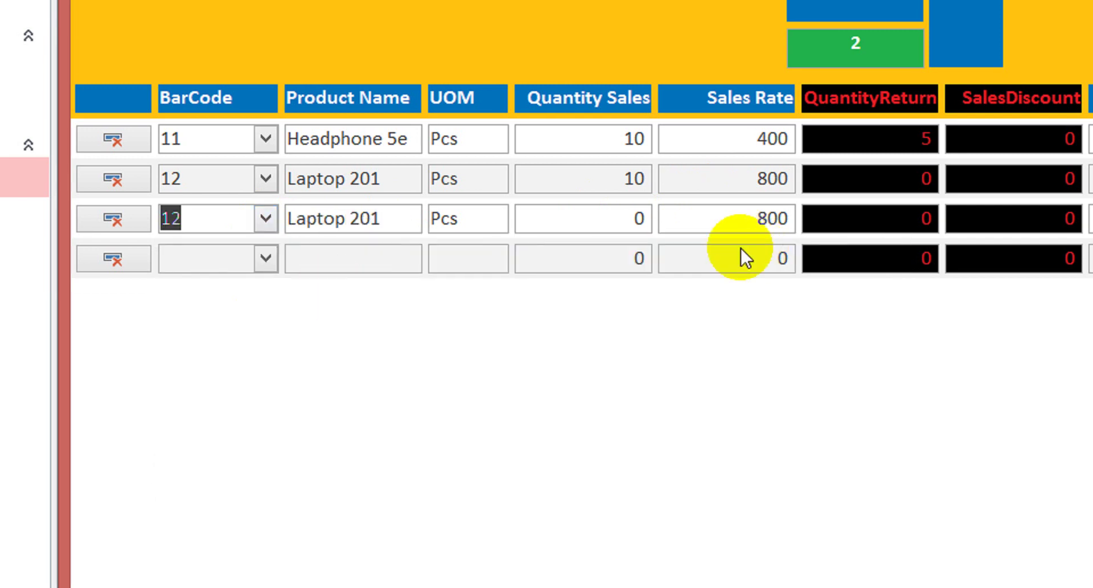
pyautogui.click(624, 219)
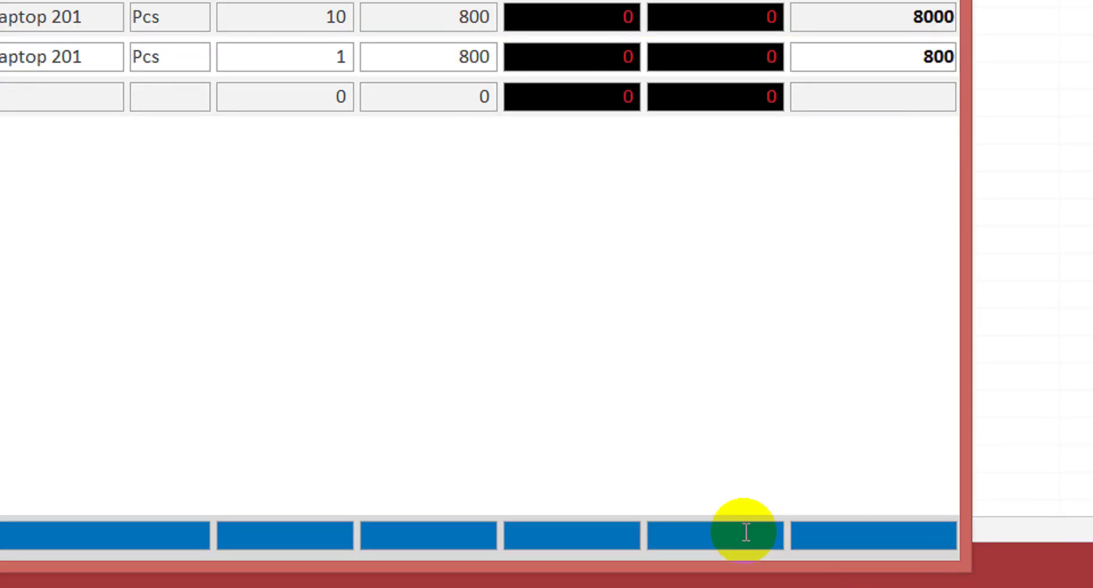
pyautogui.click(412, 535)
pyautogui.click(485, 278)
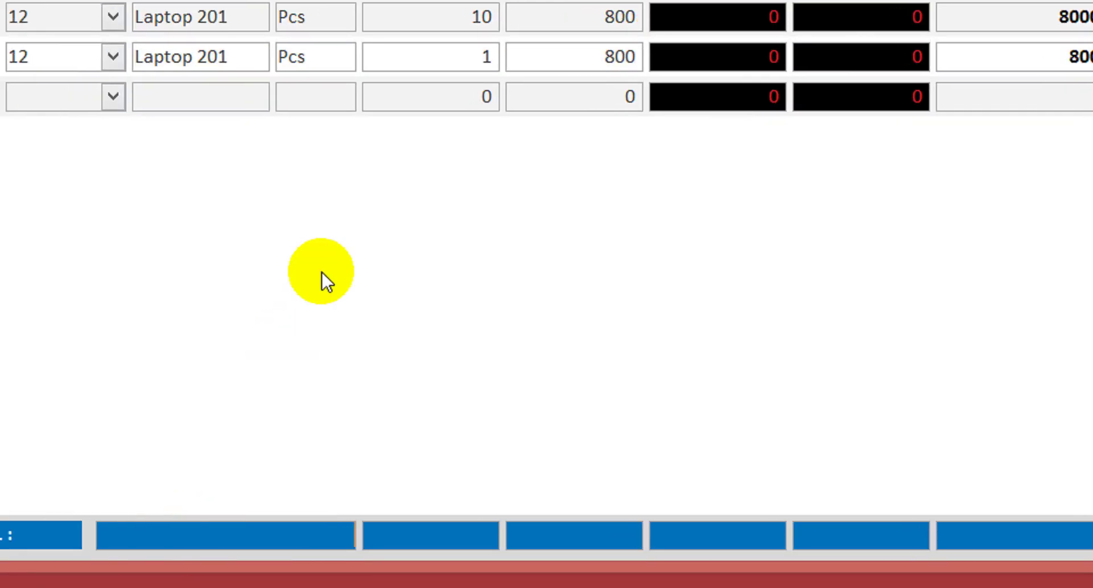
# - In Design View, move the Sales Rate column before Quantity Sales, remove the unbound footer box, and extend the =Count(*) box under Sales Rate
pyautogui.rightClick(322, 273)
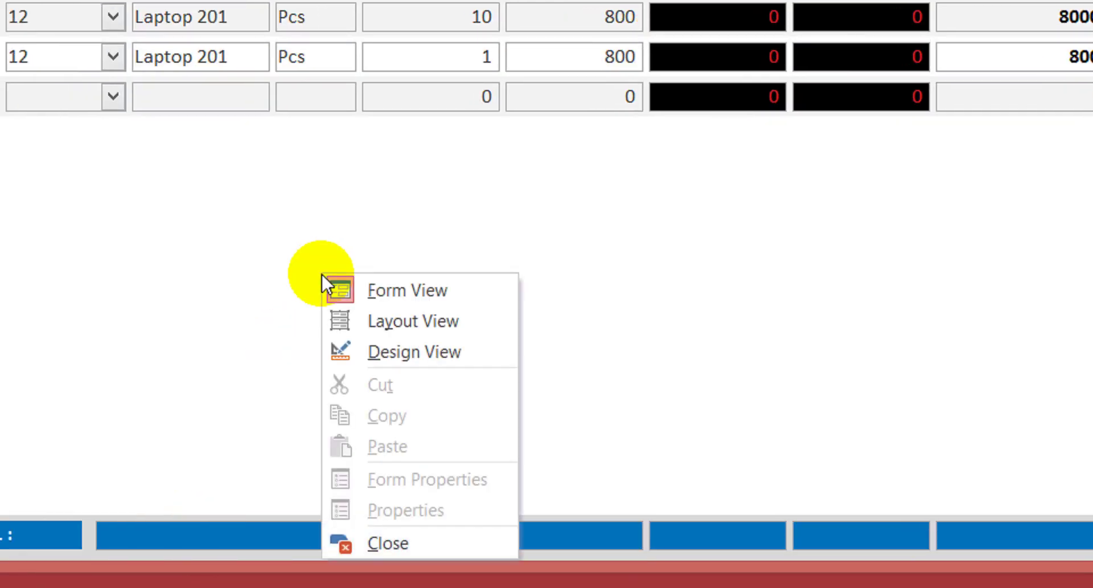
pyautogui.click(427, 283)
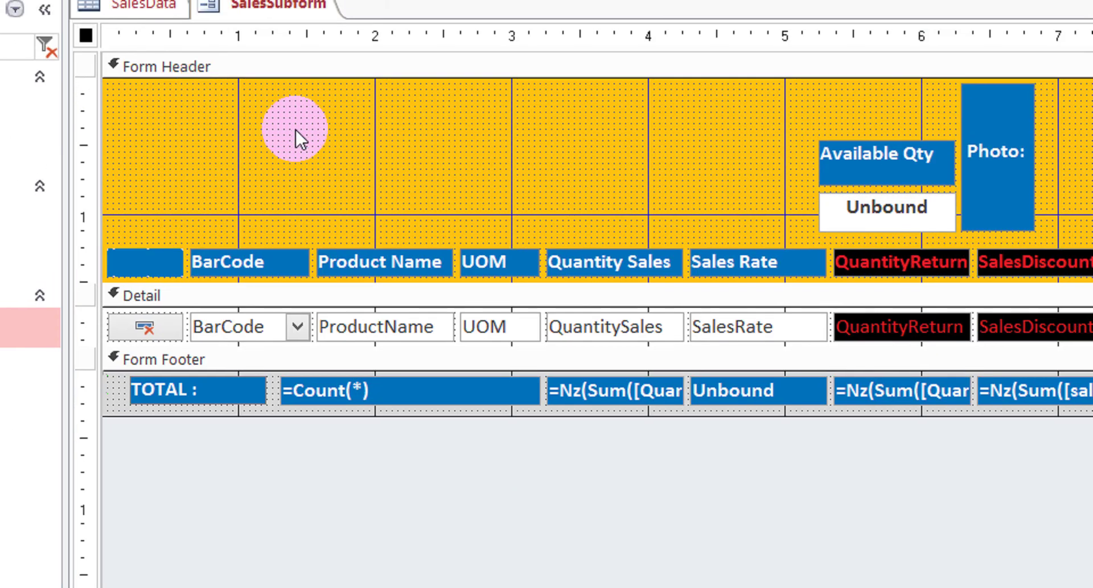
pyautogui.moveTo(298, 137); pyautogui.dragTo(139, 105)
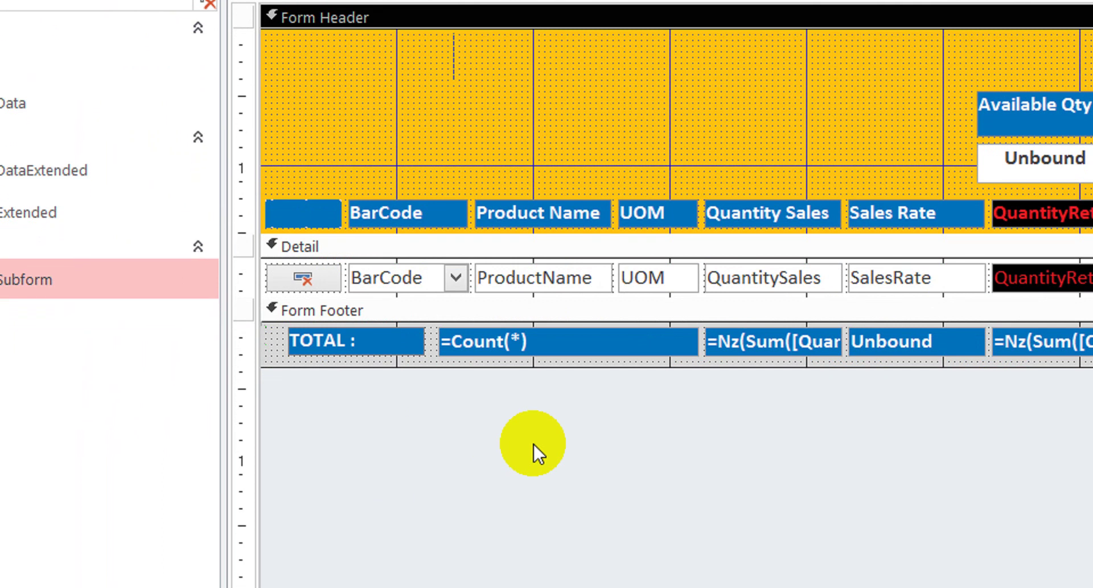
# - Return from Form View to Design View and shrink the form footer to end just below the total boxes
pyautogui.rightClick(793, 459)
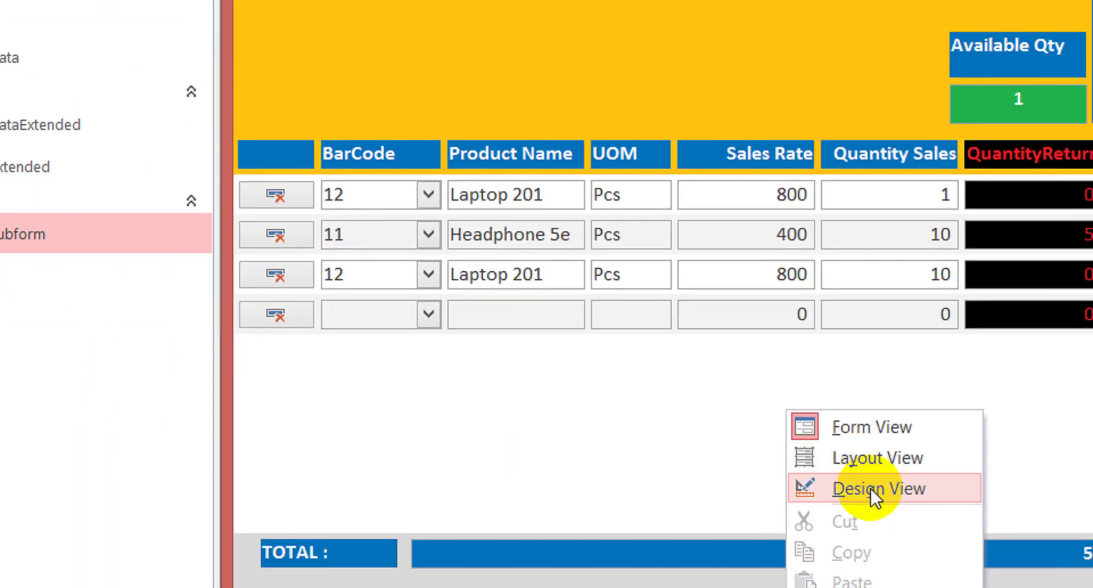
pyautogui.click(871, 529)
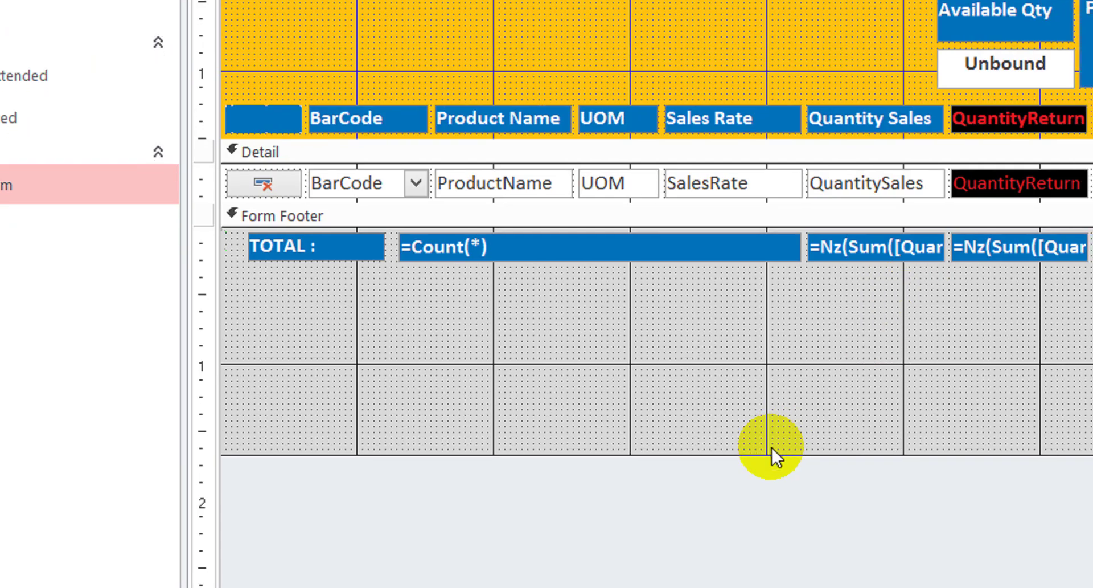
pyautogui.moveTo(769, 442); pyautogui.dragTo(842, 261)
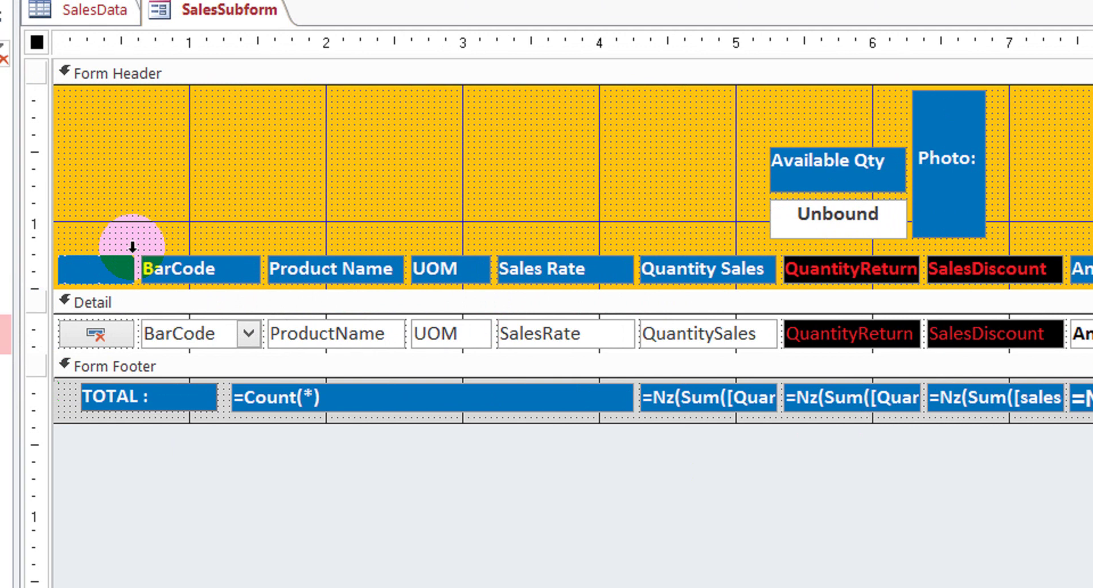
# - Narrow the delete-button column and the =Count(*) footer box slightly, and trim the form's width to about 8.6 inches
pyautogui.click(231, 336)
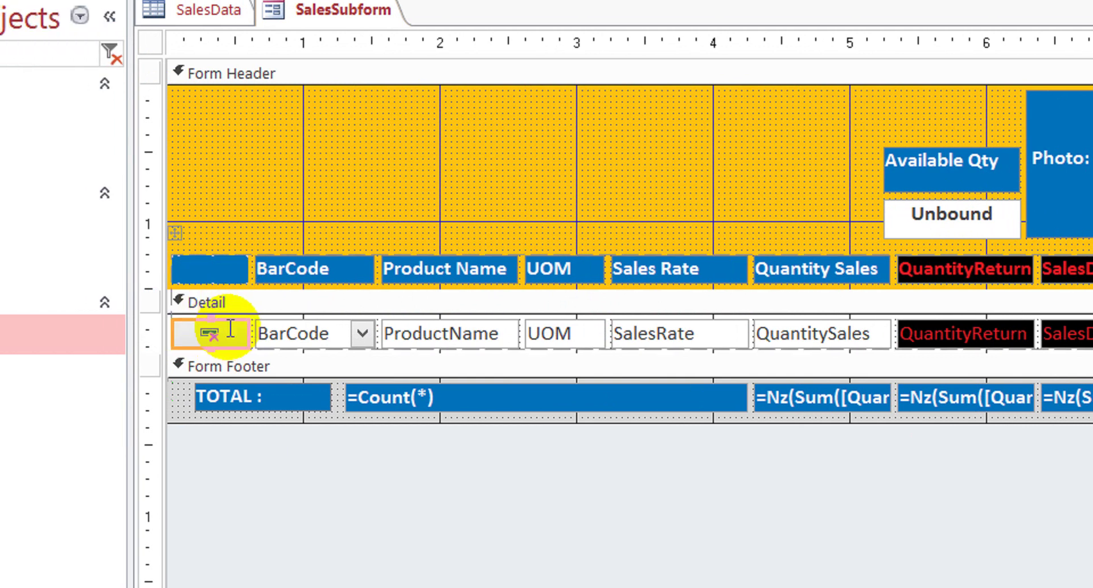
pyautogui.moveTo(244, 329); pyautogui.dragTo(228, 329)
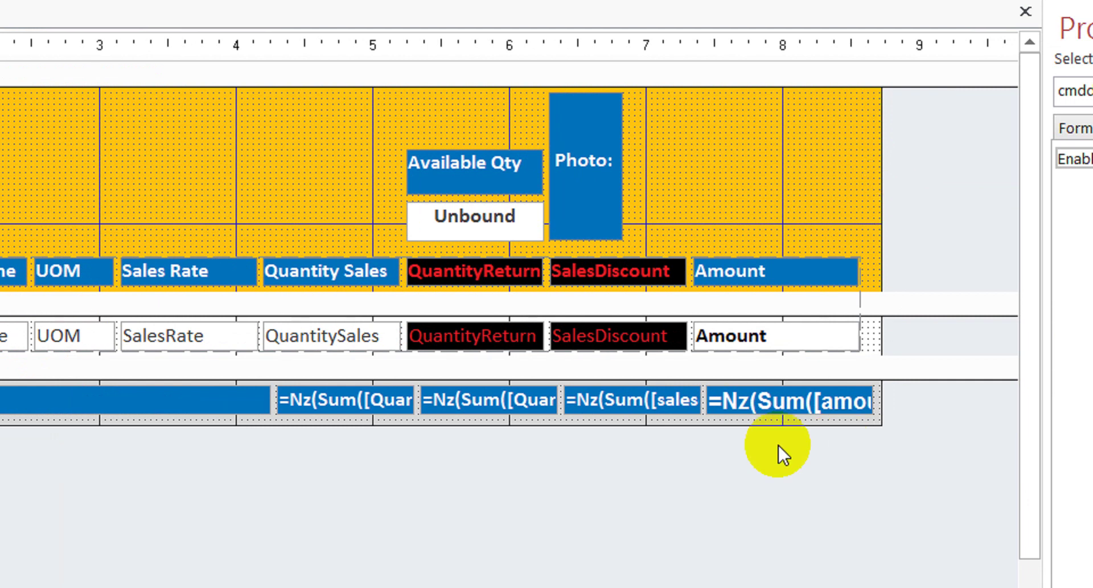
pyautogui.click(206, 406)
pyautogui.click(221, 400)
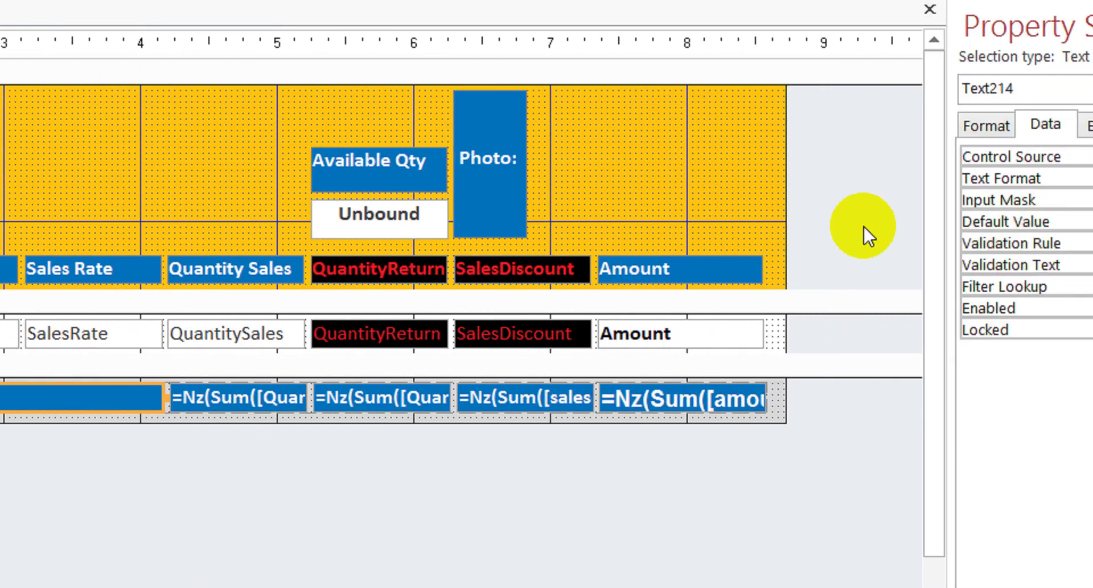
pyautogui.moveTo(787, 207); pyautogui.dragTo(764, 208)
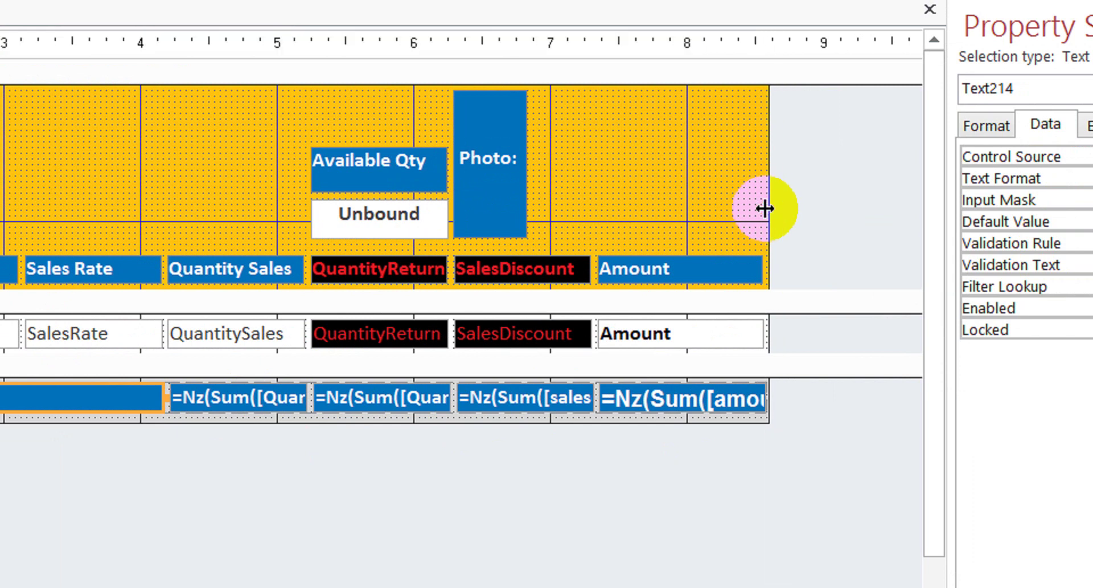
# - Anchor the ProductName field in the detail section with Stretch Across Top
pyautogui.click(229, 333)
pyautogui.click(359, 83)
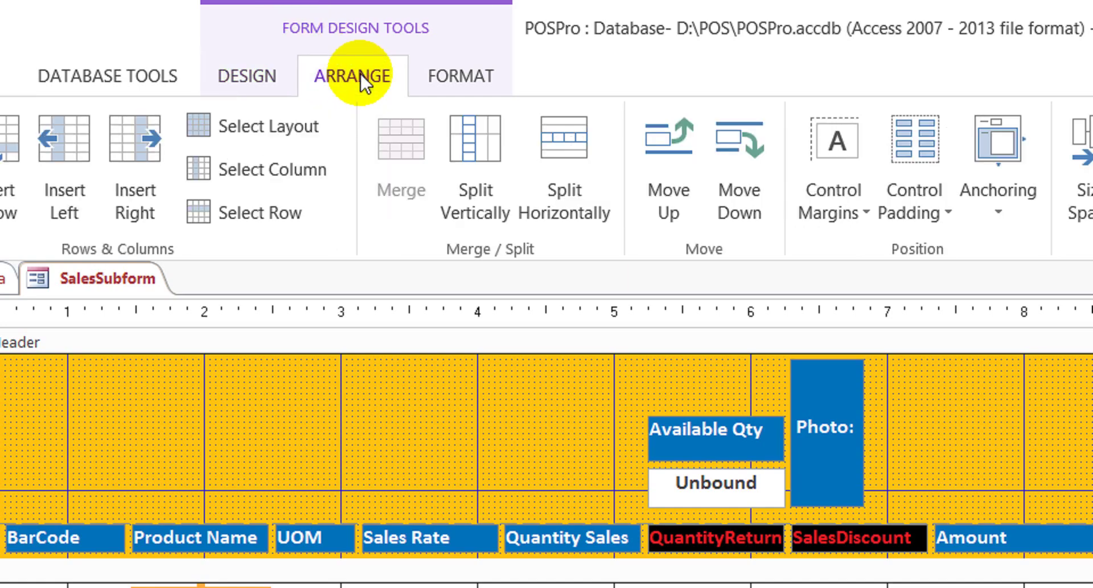
pyautogui.click(1007, 221)
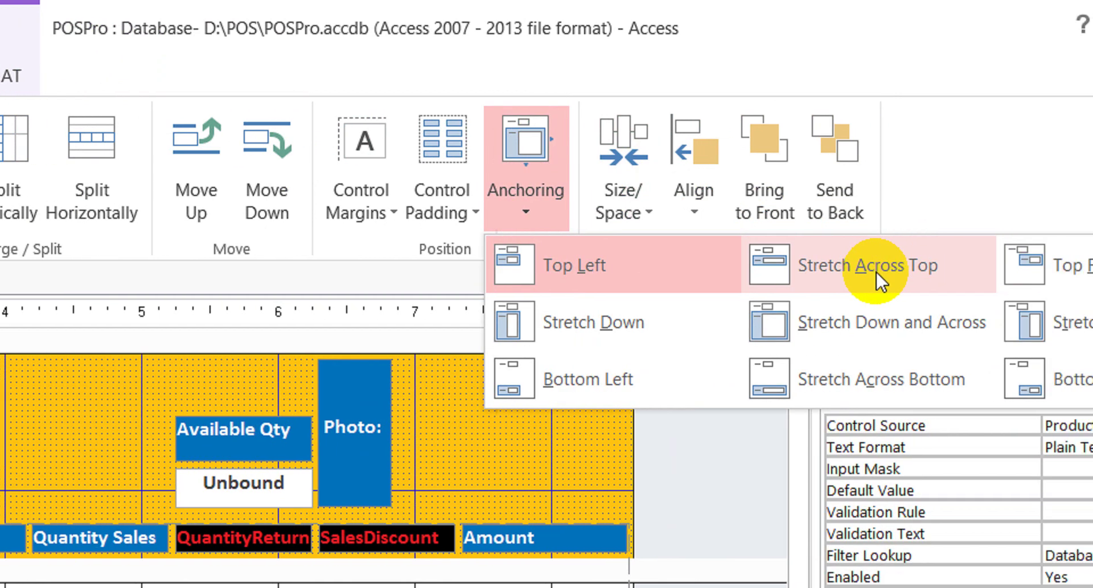
pyautogui.click(876, 272)
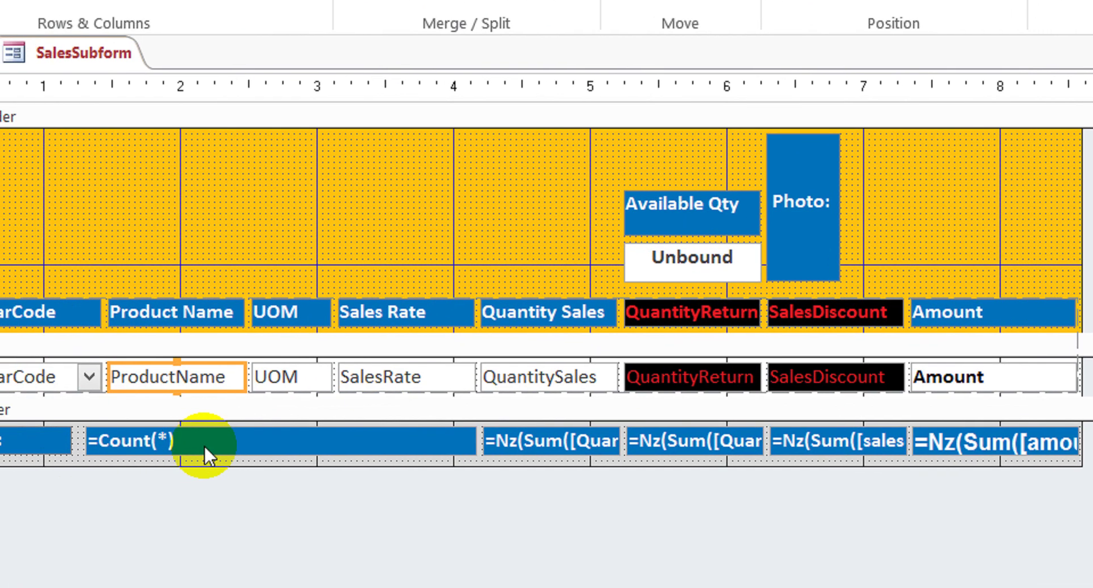
# - Anchor the =Count(*) box in the form footer with Stretch Across Top
pyautogui.click(237, 439)
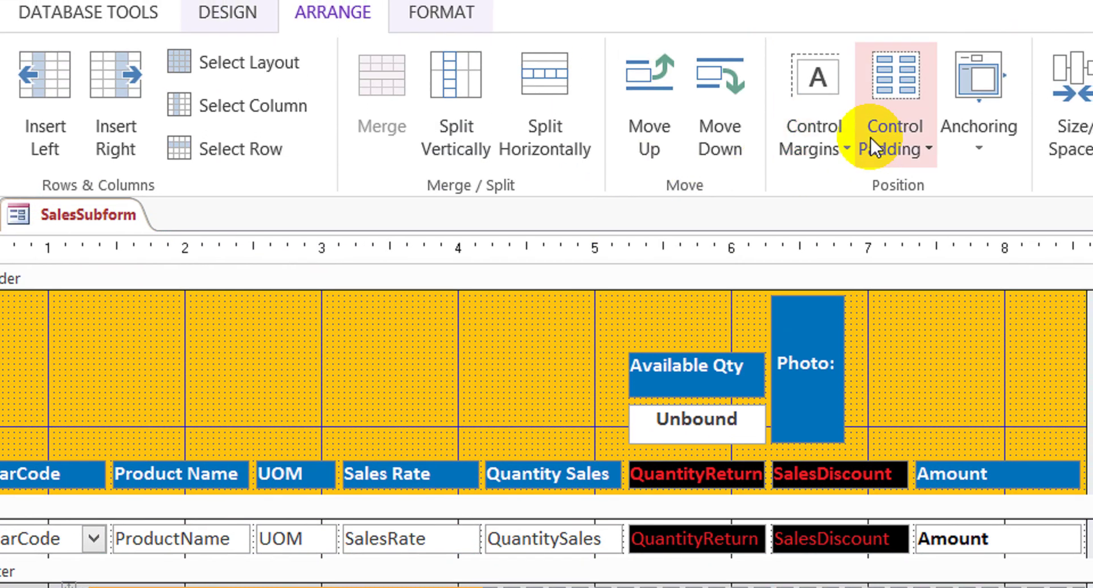
pyautogui.click(866, 150)
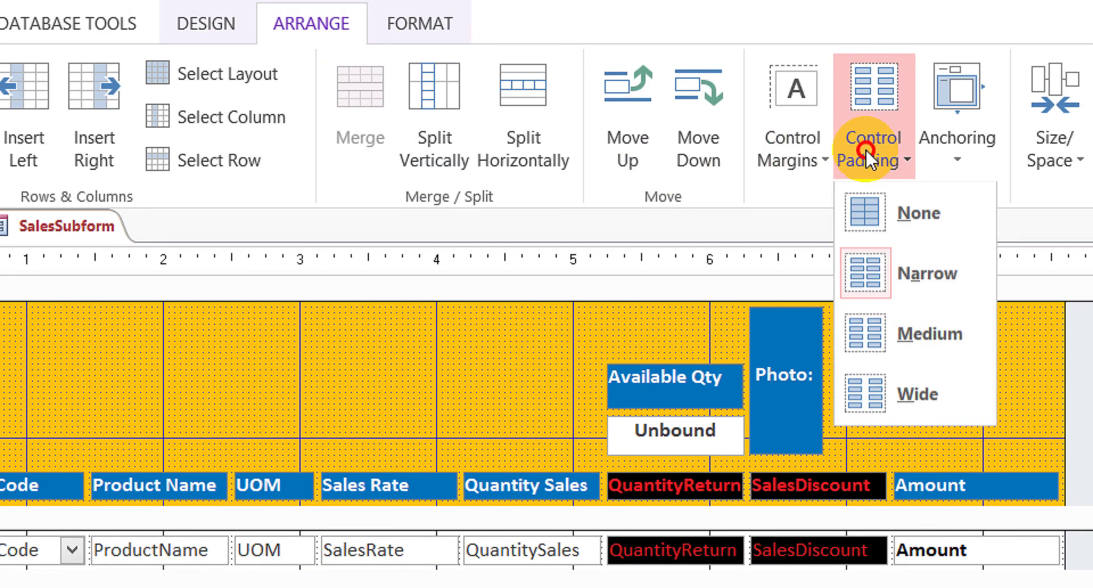
pyautogui.click(947, 152)
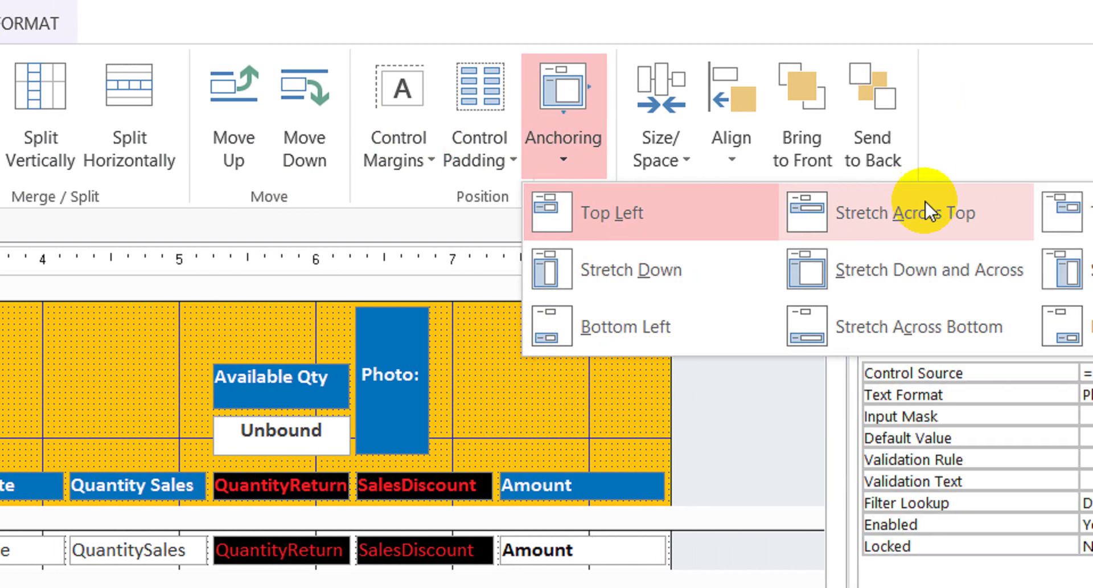
pyautogui.click(925, 201)
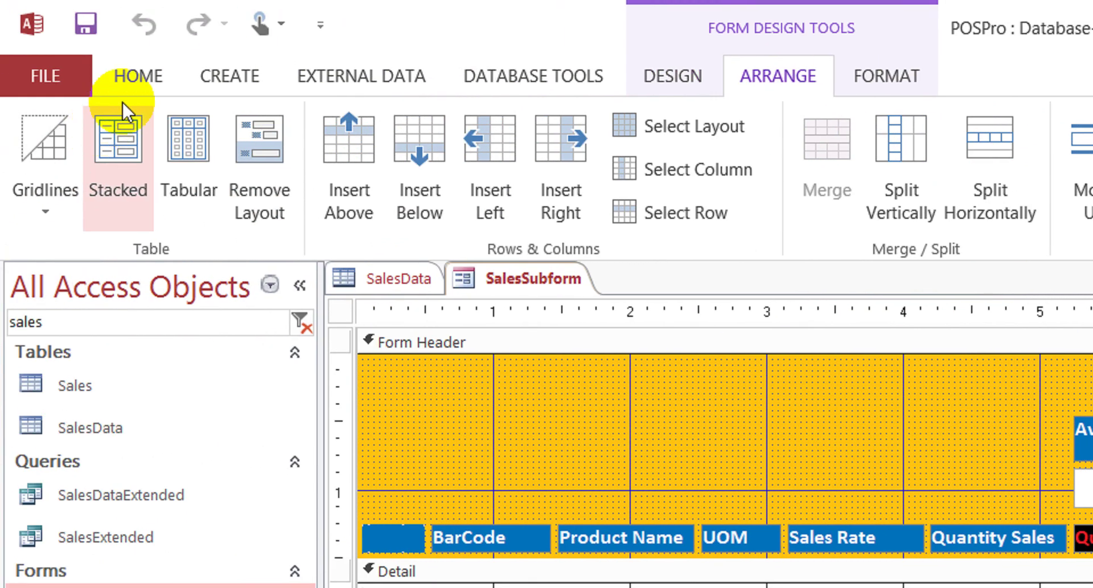
# - Show the subform in Form View to check the anchored columns, and return to Design View
pyautogui.click(148, 77)
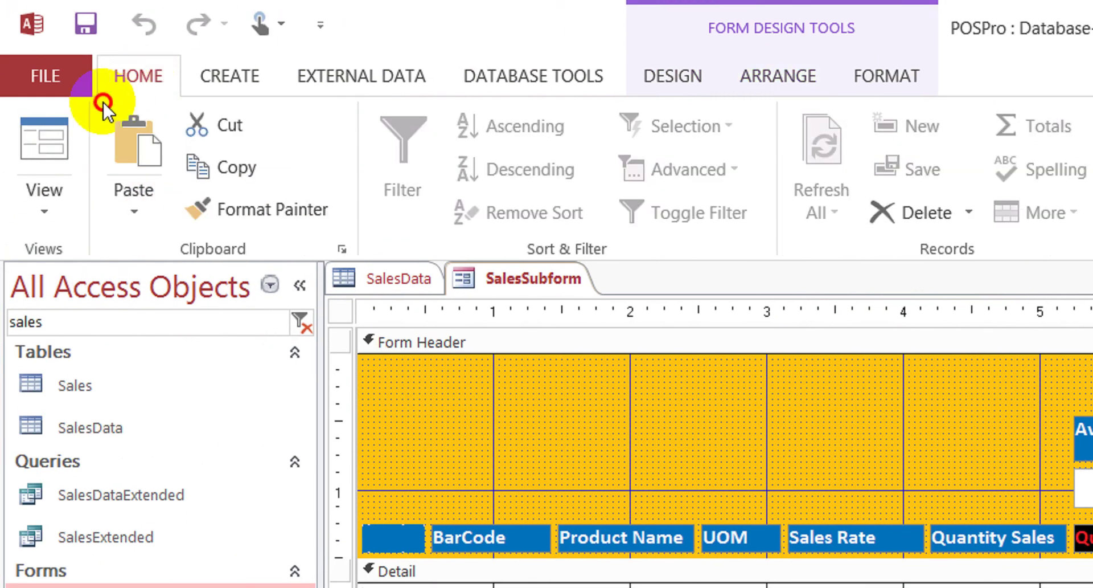
pyautogui.click(54, 129)
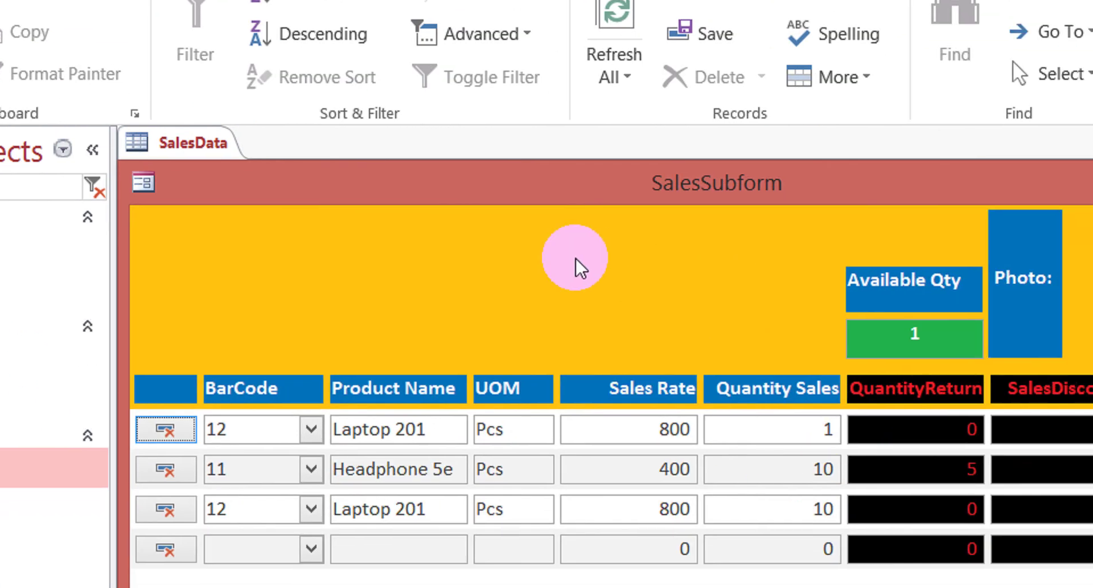
pyautogui.rightClick(618, 263)
pyautogui.click(701, 336)
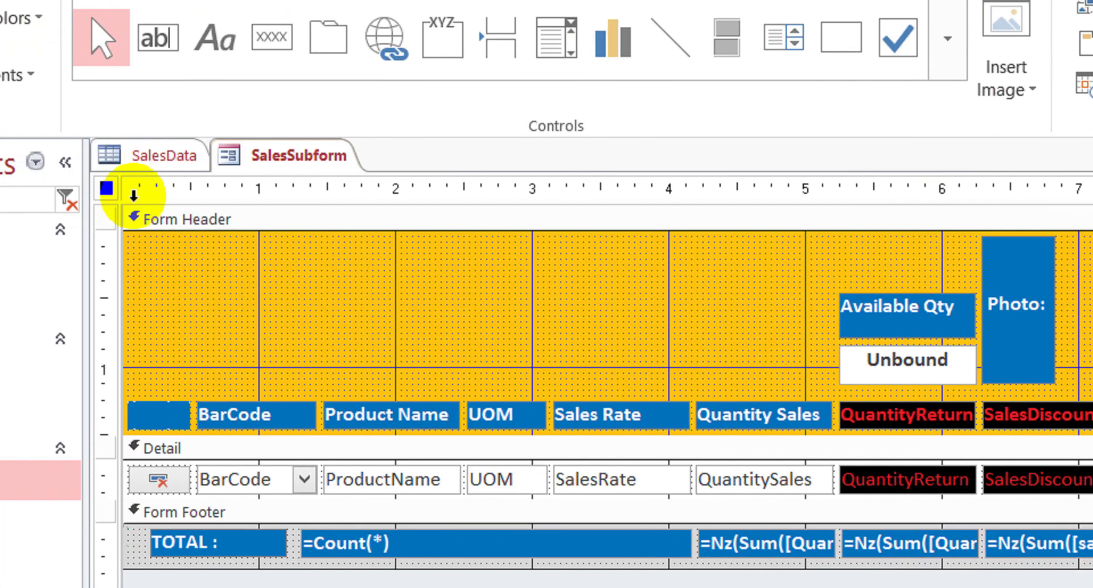
# - Set the form's Pop Up property to No
pyautogui.click(230, 188)
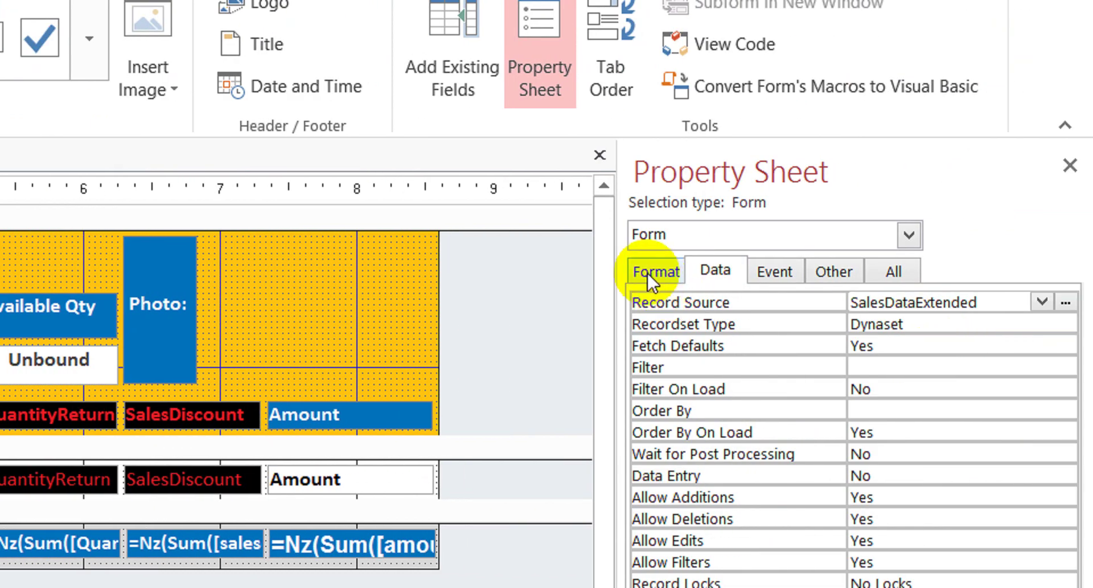
pyautogui.click(890, 276)
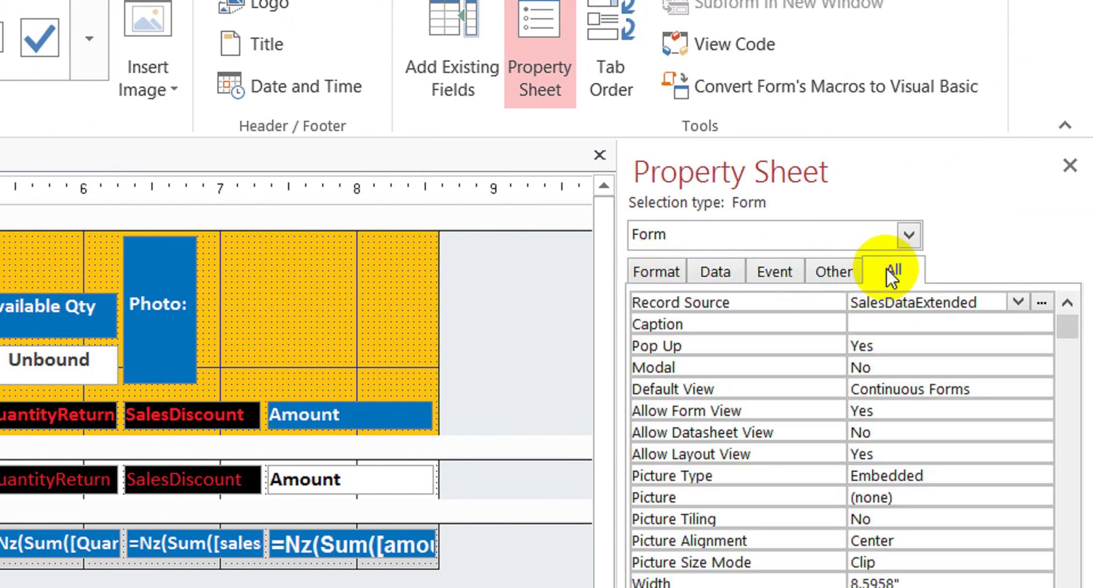
pyautogui.click(916, 346)
pyautogui.press('Down')
pyautogui.press('Up')
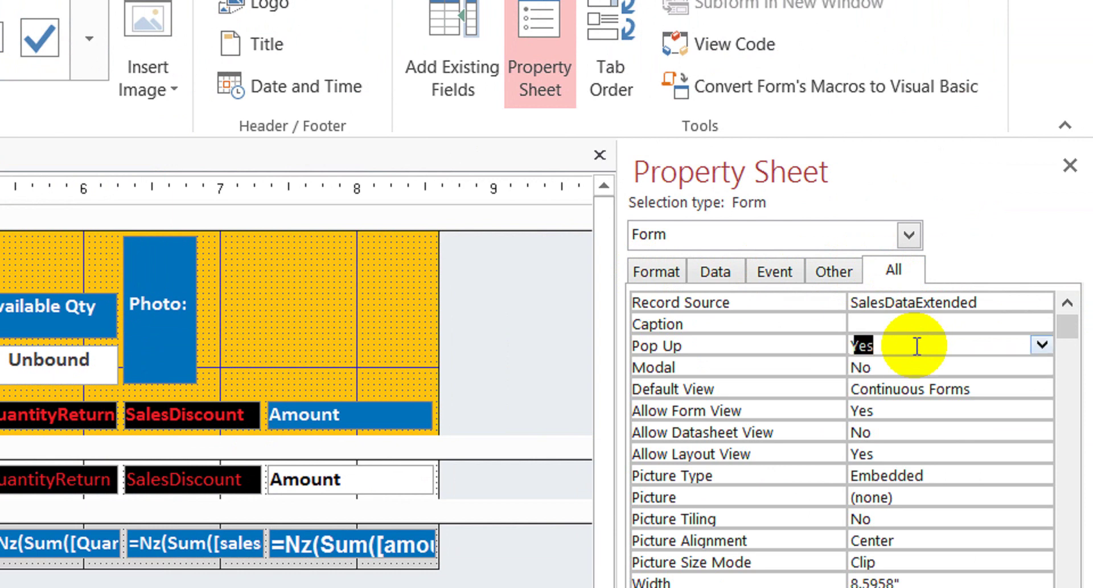
pyautogui.write('n')
pyautogui.press('Return')
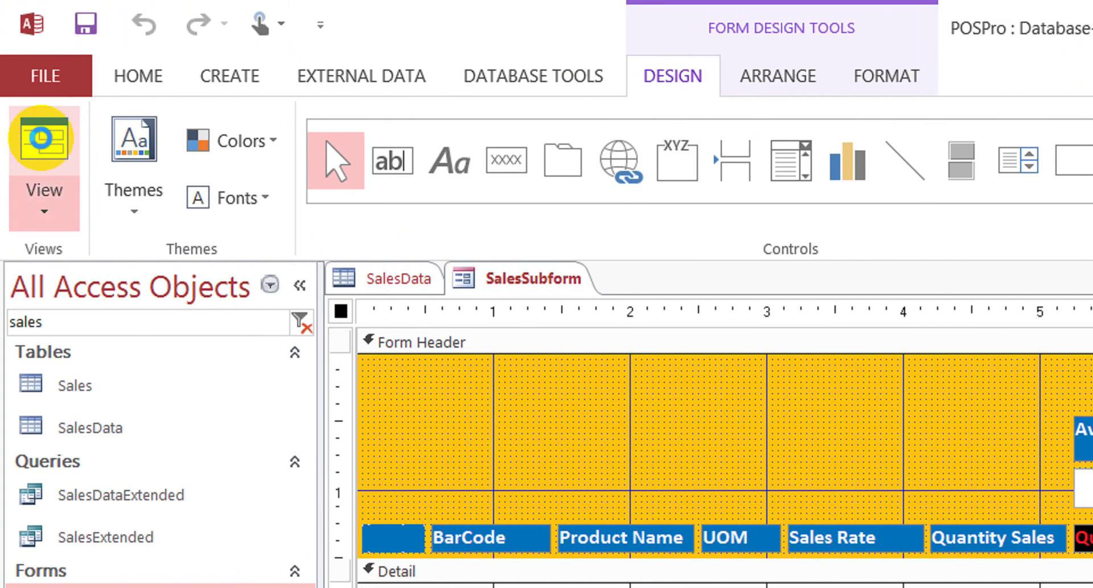
# - Check in Form View how the Product Name column stretches across the window, and return to Design View
pyautogui.click(41, 140)
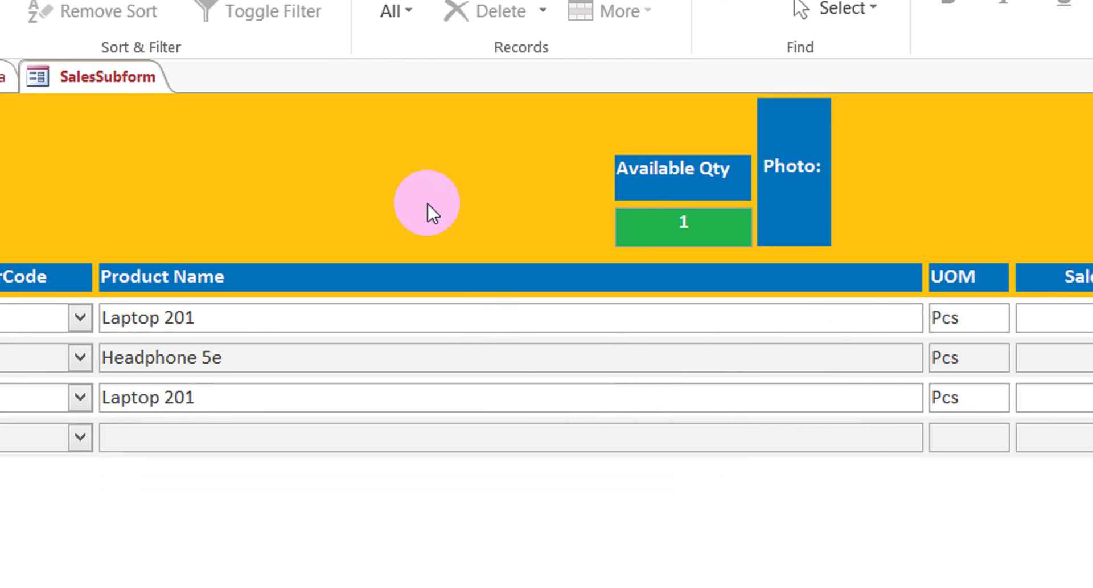
pyautogui.rightClick(401, 183)
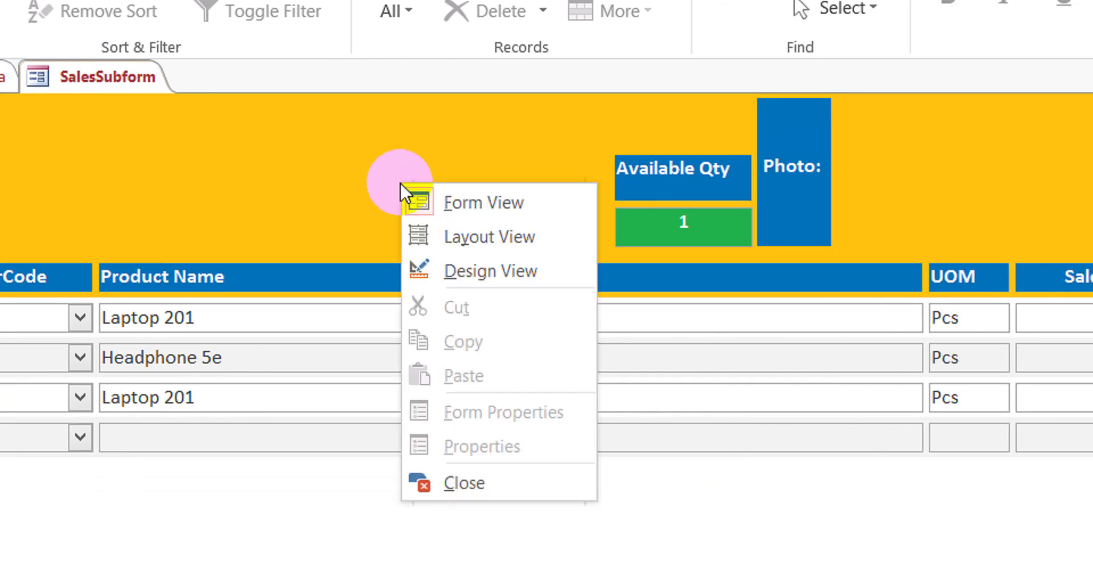
pyautogui.click(490, 266)
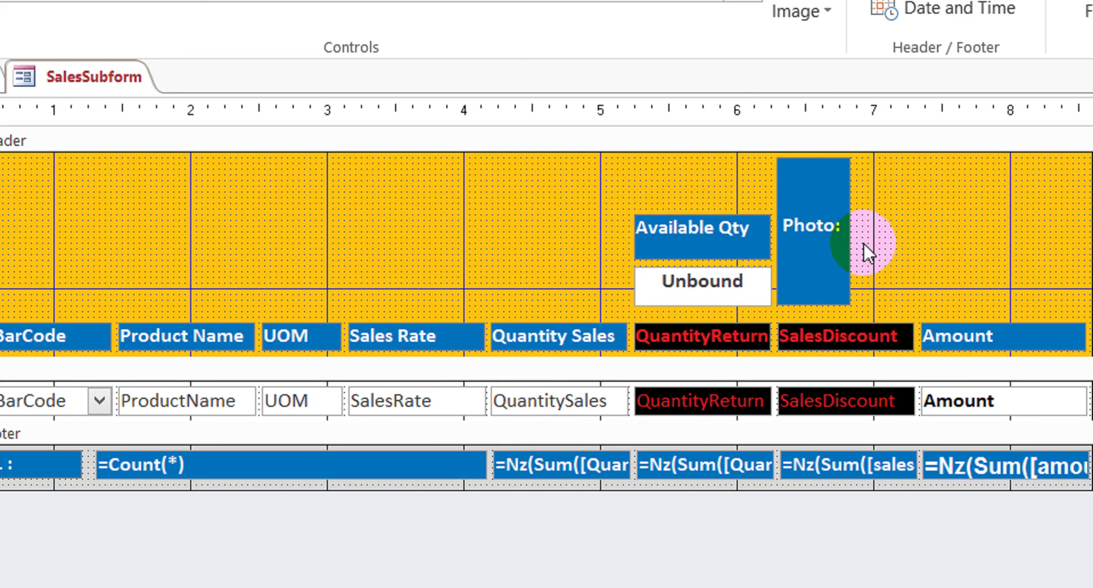
# - Anchor the Available Qty label, its unbound box and the Photo label in the form header to the top right
pyautogui.click(850, 248)
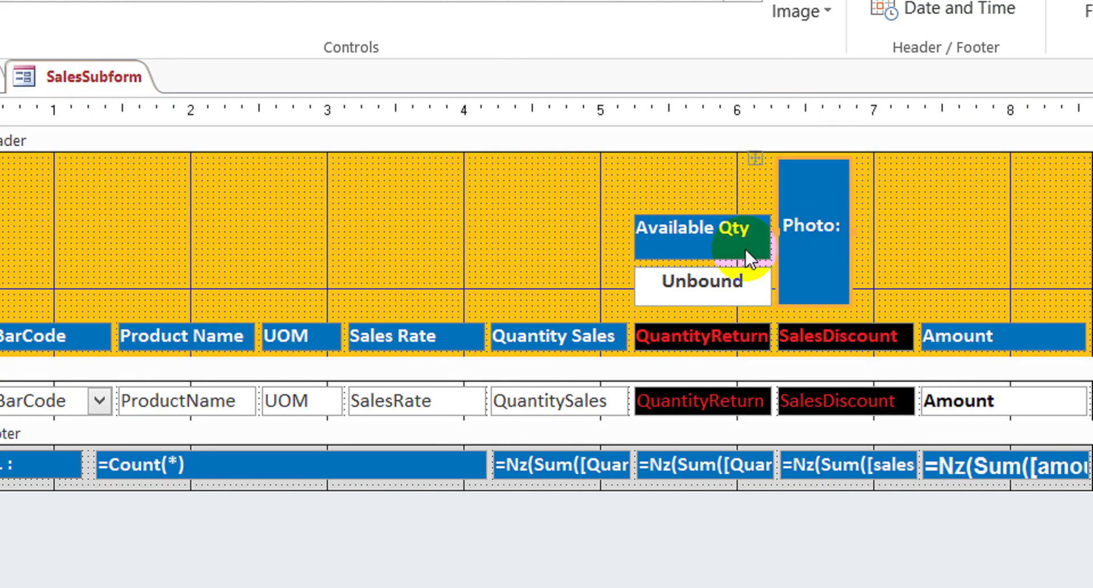
pyautogui.keyDown('shift'); pyautogui.click(736, 235); pyautogui.keyUp('shift')
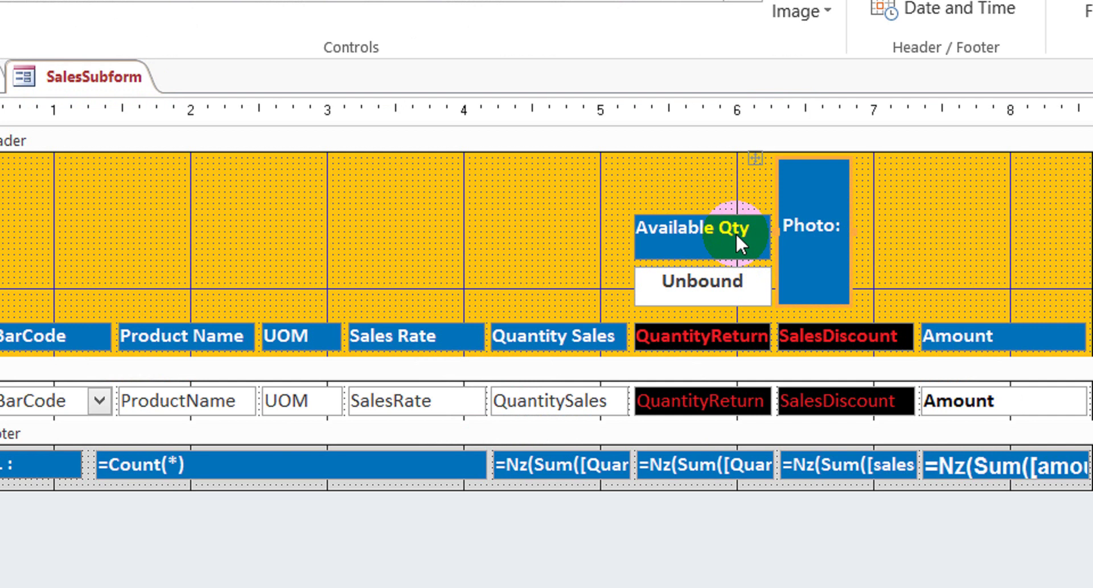
pyautogui.keyDown('shift'); pyautogui.click(731, 288); pyautogui.keyUp('shift')
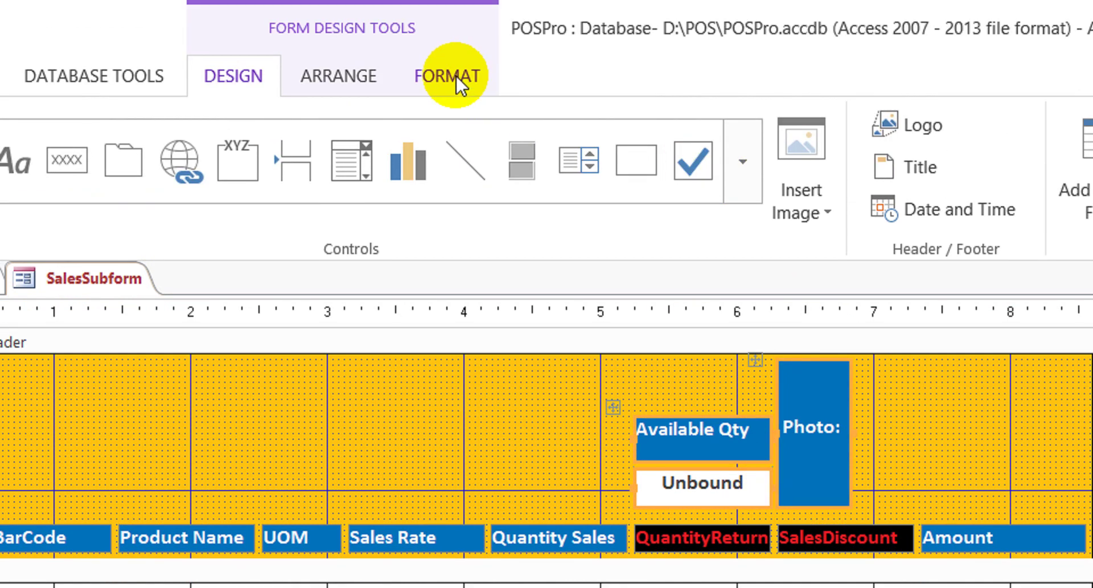
pyautogui.click(361, 74)
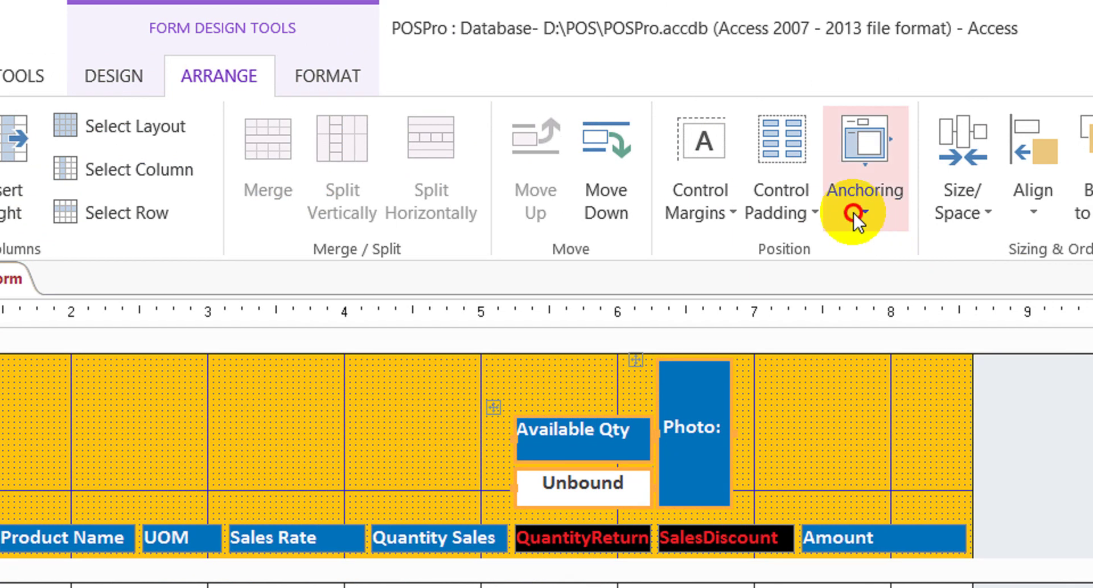
pyautogui.click(972, 214)
pyautogui.click(905, 278)
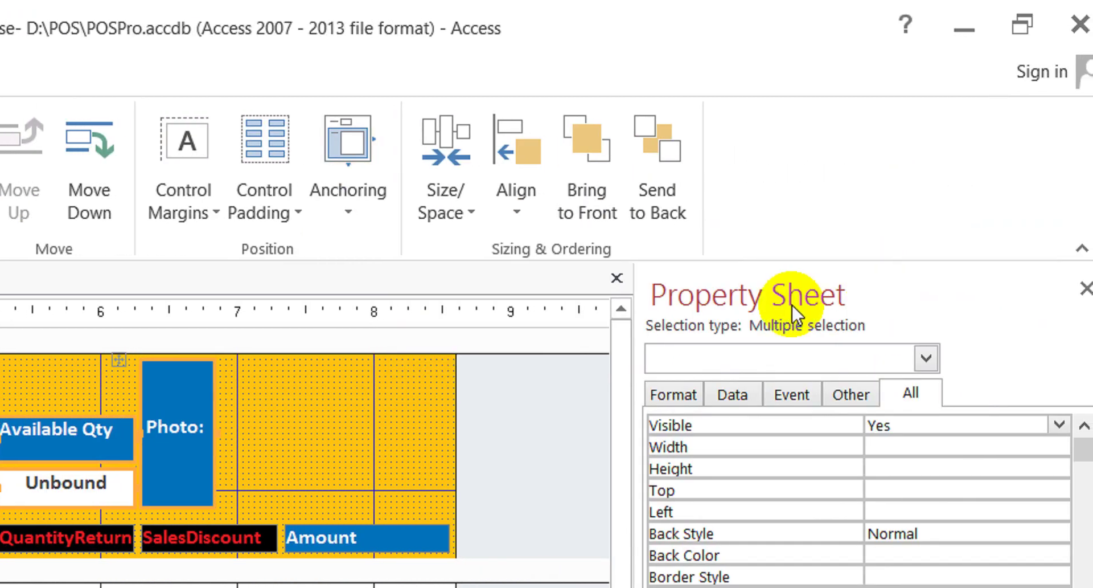
pyautogui.click(558, 434)
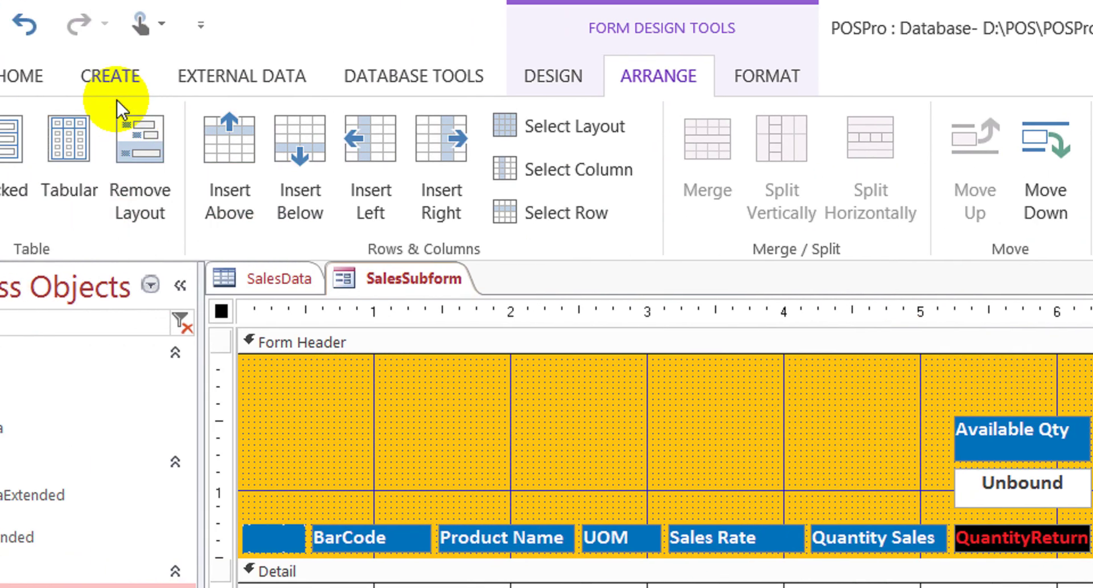
# - Show the subform in Form View to check the position of the anchored header controls
pyautogui.click(151, 75)
pyautogui.click(49, 121)
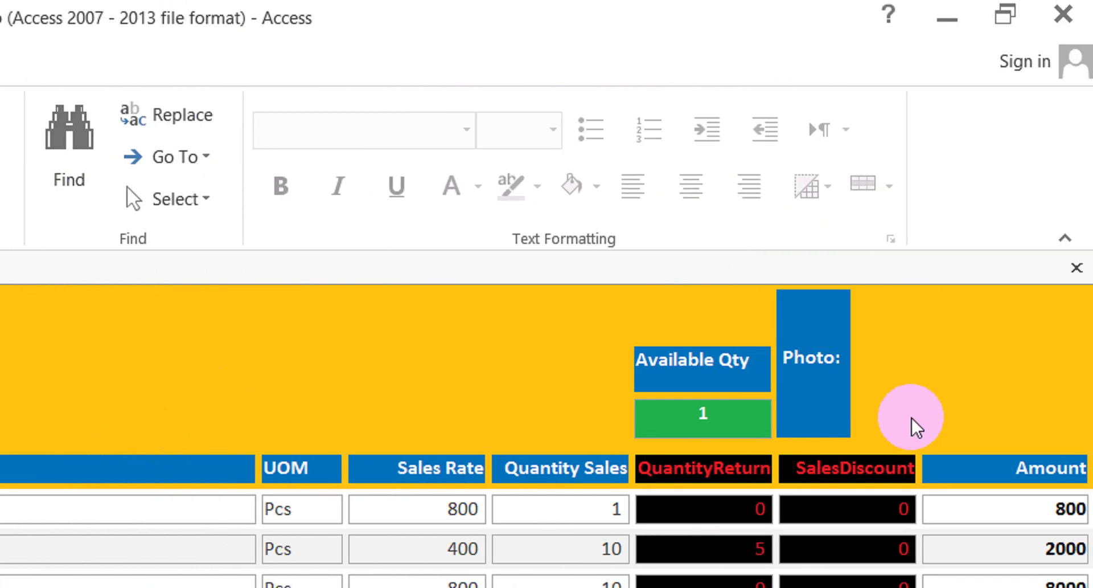
pyautogui.click(931, 467)
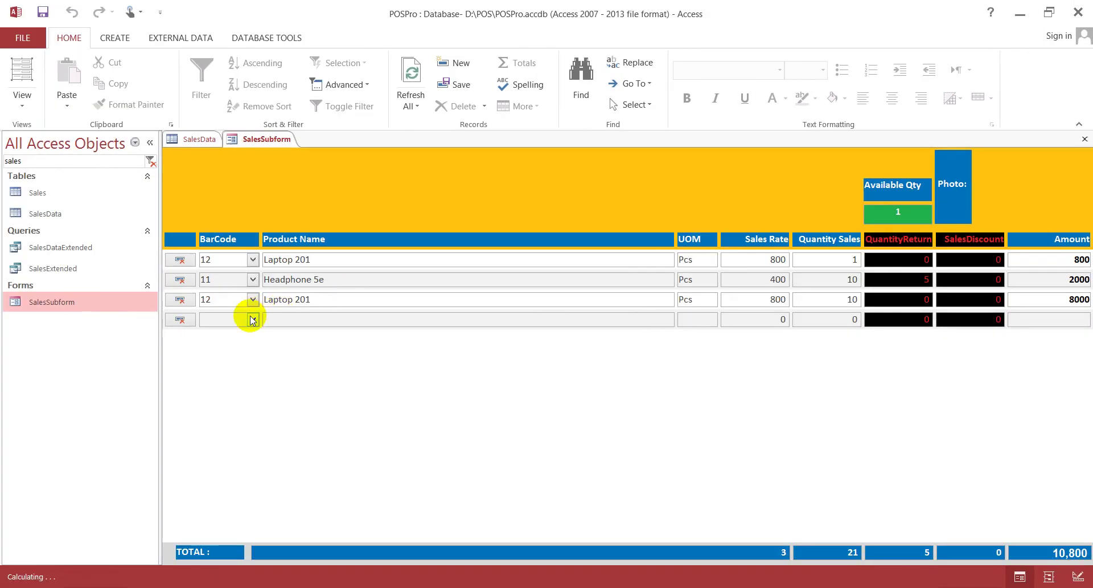
# - Add a sales row for BarCode 11 and try a Quantity Sales of 8 to test the stock check
pyautogui.click(253, 318)
pyautogui.click(227, 343)
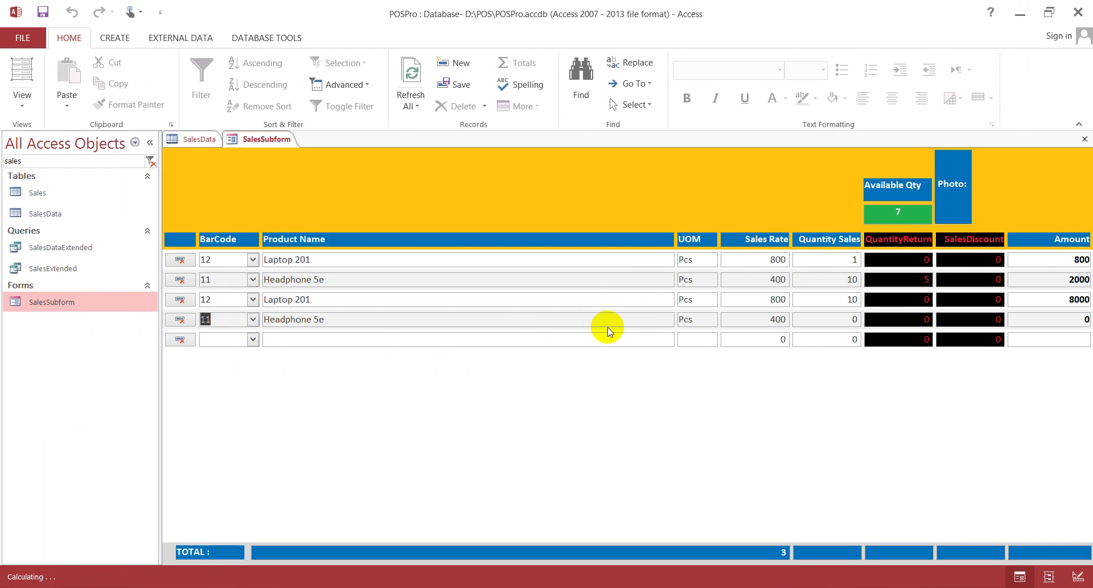
pyautogui.click(859, 322)
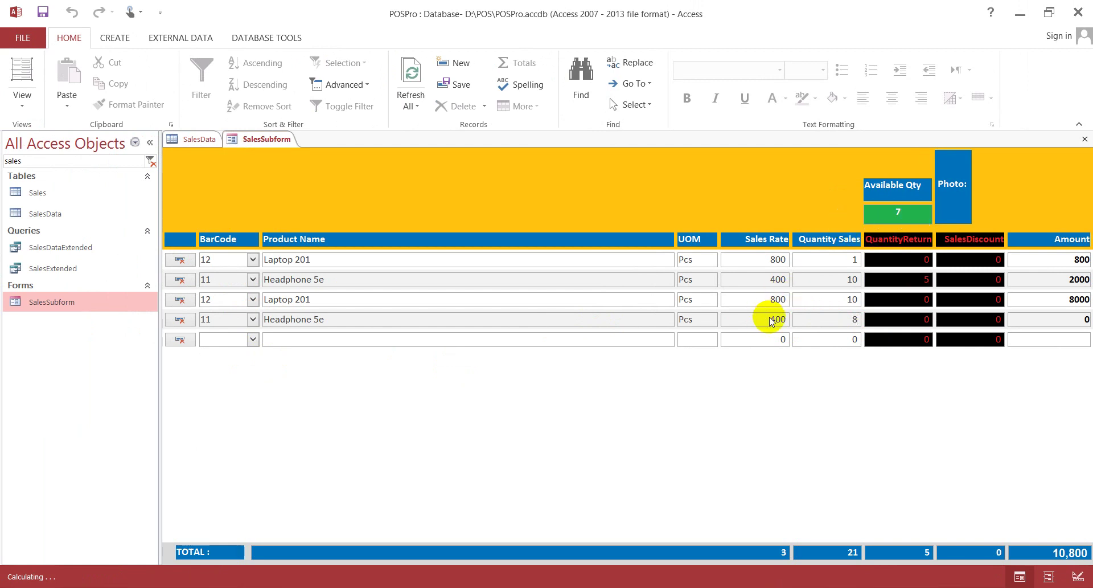
pyautogui.click(828, 302)
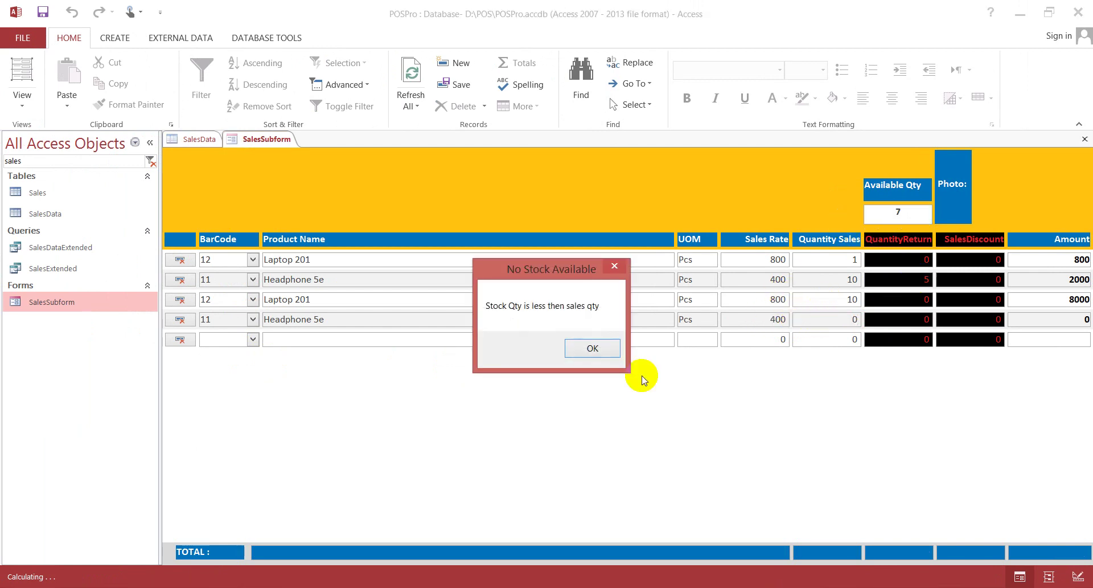
pyautogui.click(595, 348)
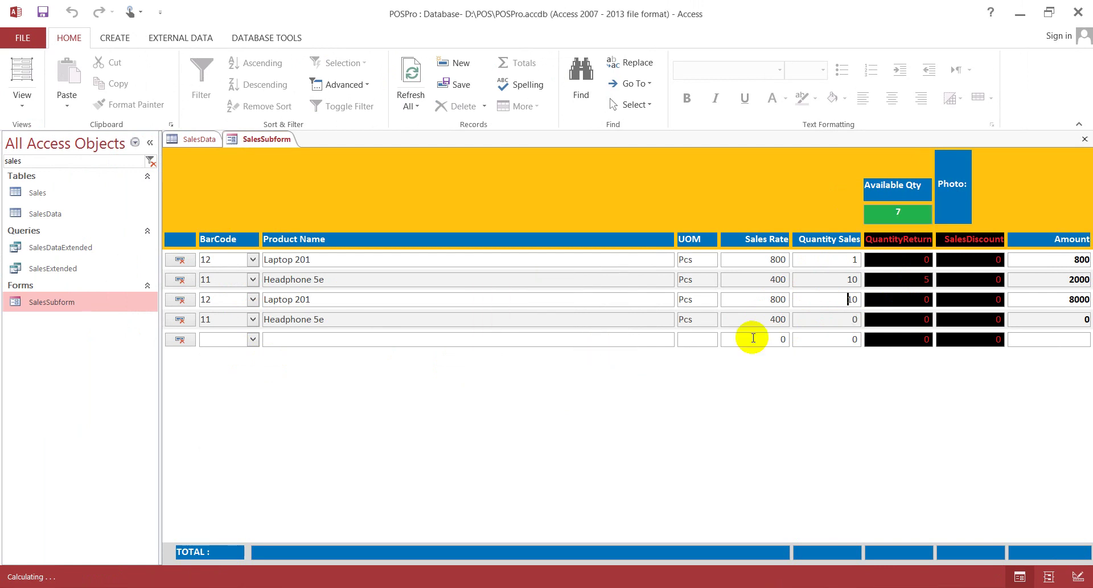